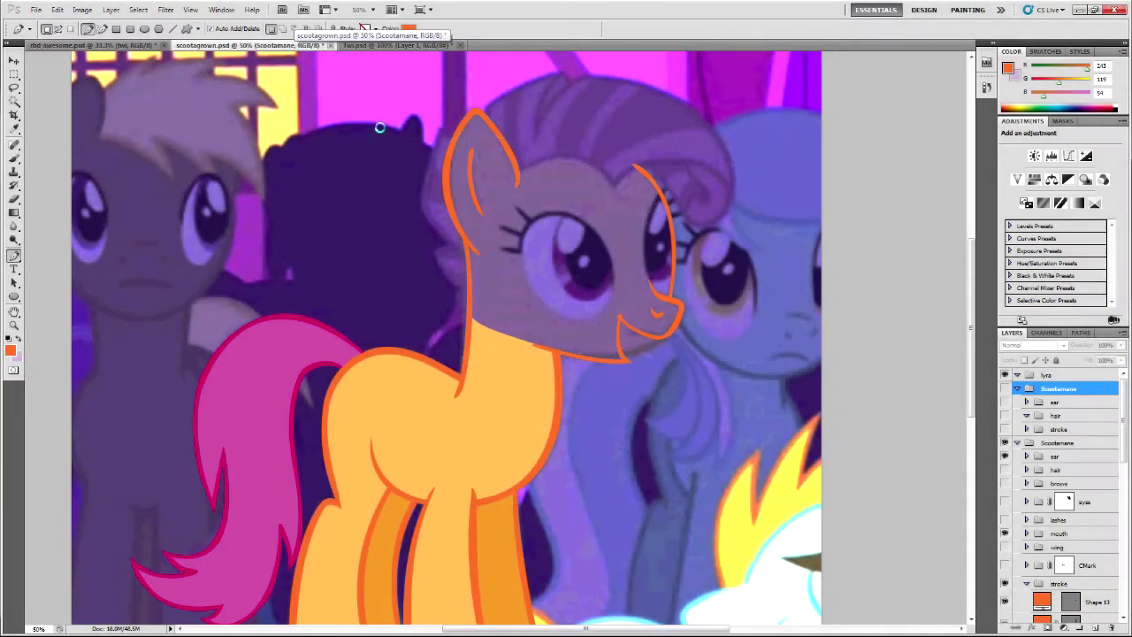
Collapse both Scootamane layer groups in scootagrown.psd
{"action": "scroll", "coordinate": [379, 128], "scroll_direction": "down", "scroll_amount": 1}
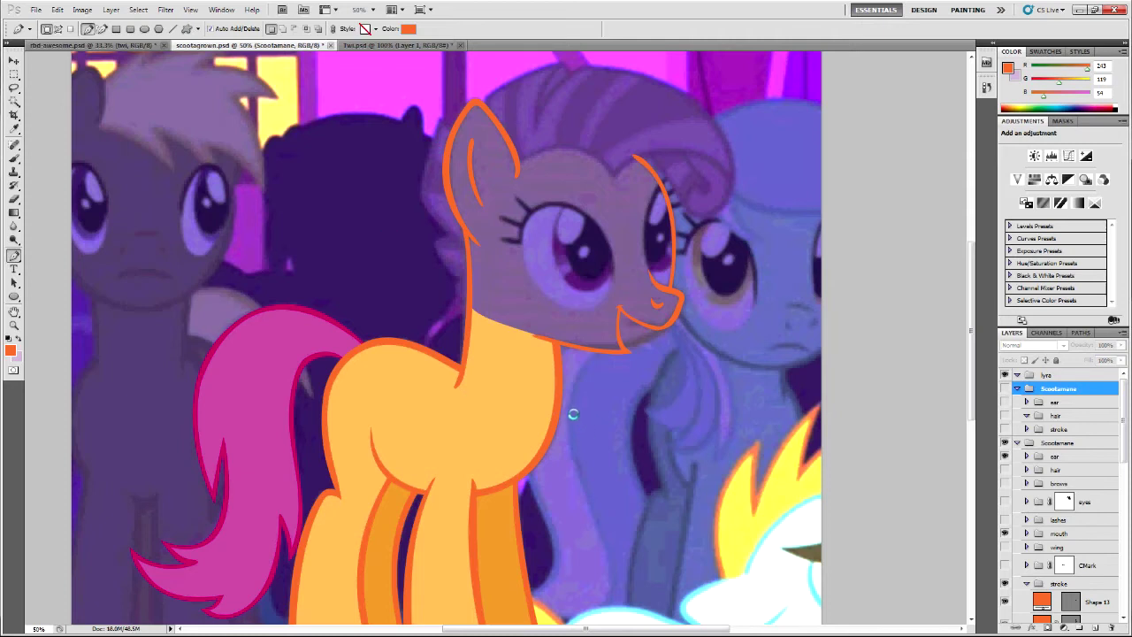
{"action": "scroll", "coordinate": [573, 414], "scroll_direction": "down", "scroll_amount": 3}
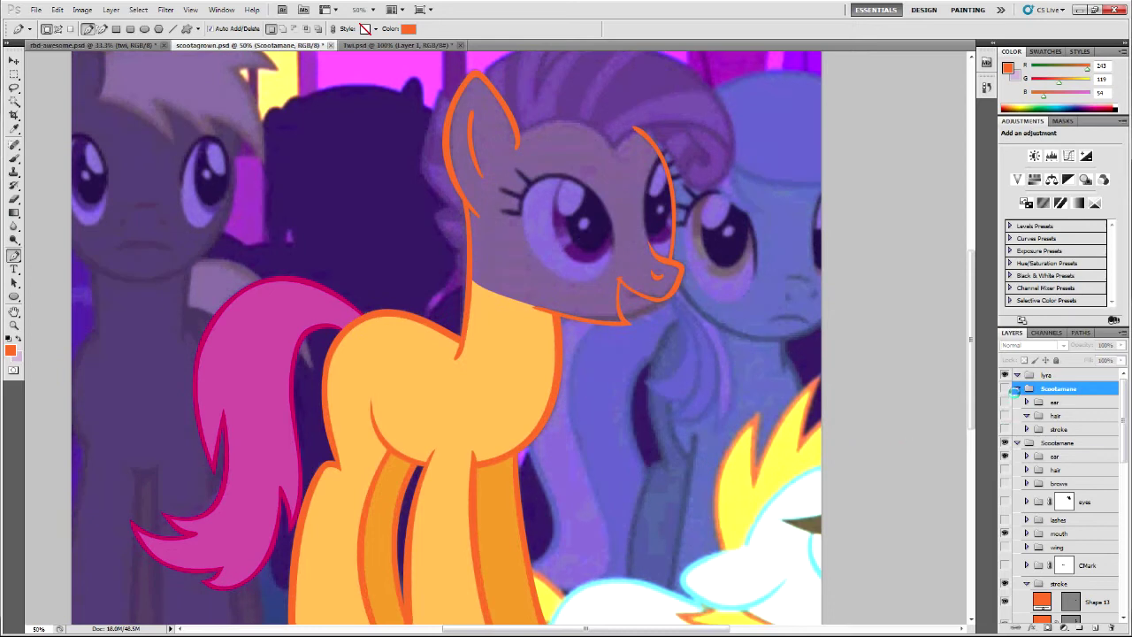
{"action": "left_click", "coordinate": [1016, 388]}
{"action": "left_click", "coordinate": [1017, 401]}
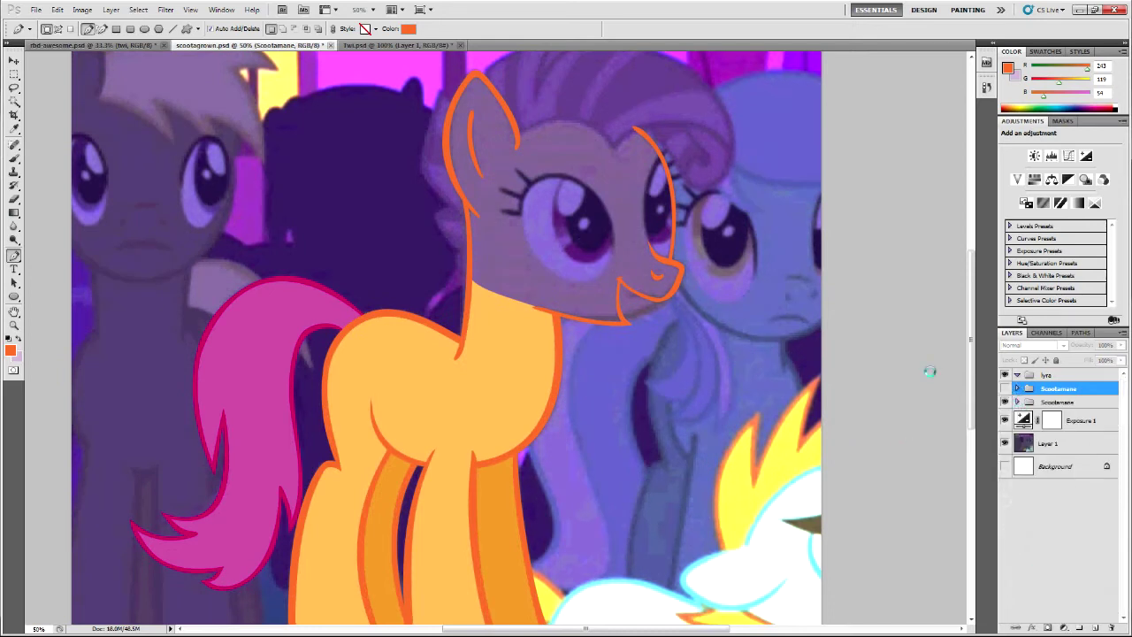
Switch to rbd-awesome.psd and show the twi layer group over the reference picture
{"action": "left_click", "coordinate": [155, 44]}
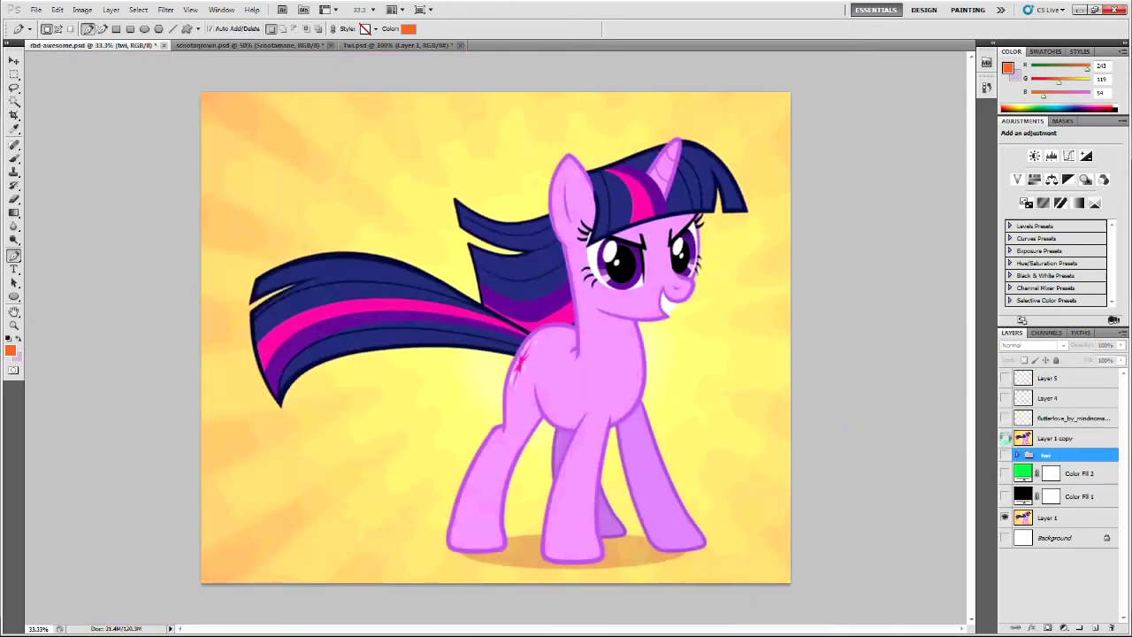
{"action": "left_click", "coordinate": [1005, 438]}
{"action": "left_click", "coordinate": [1004, 453]}
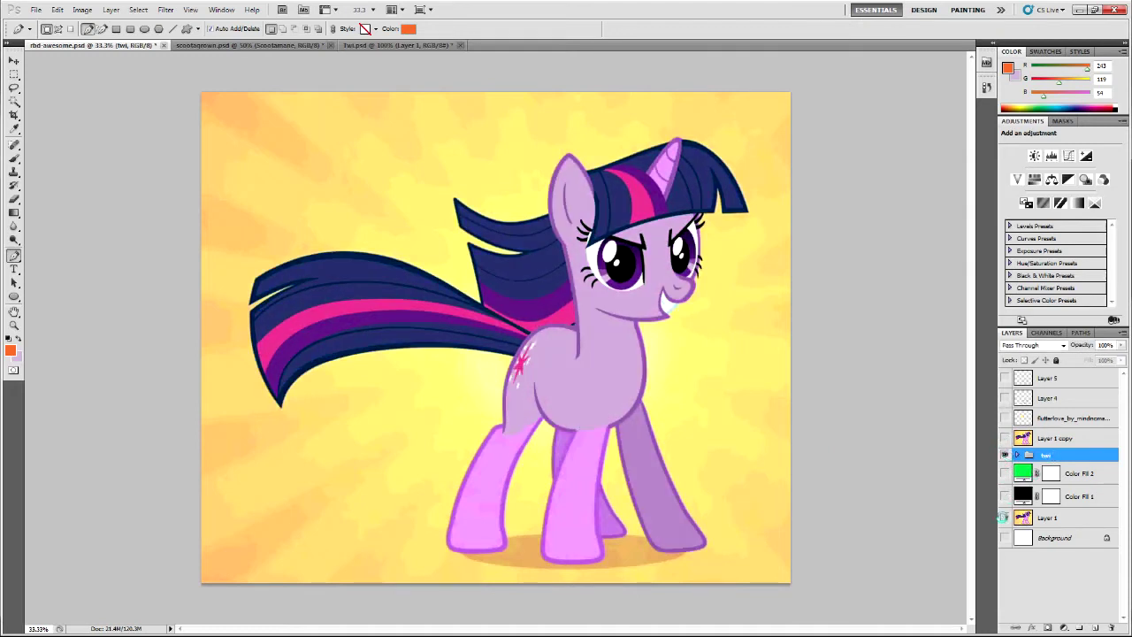
Inspect the twi vector artwork with the Layer 1 reference hidden, and show Layer 1 again around the untraced legs
{"action": "left_click", "coordinate": [1004, 517]}
{"action": "key", "text": "ctrl+plus"}
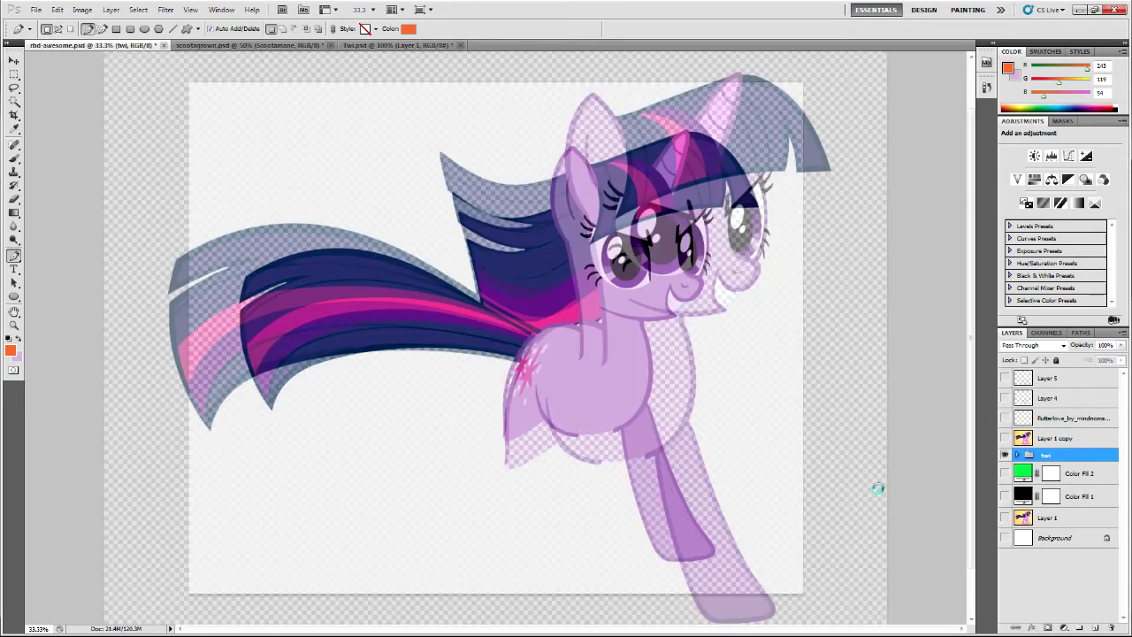
{"action": "scroll", "coordinate": [873, 470], "scroll_direction": "down", "scroll_amount": 3}
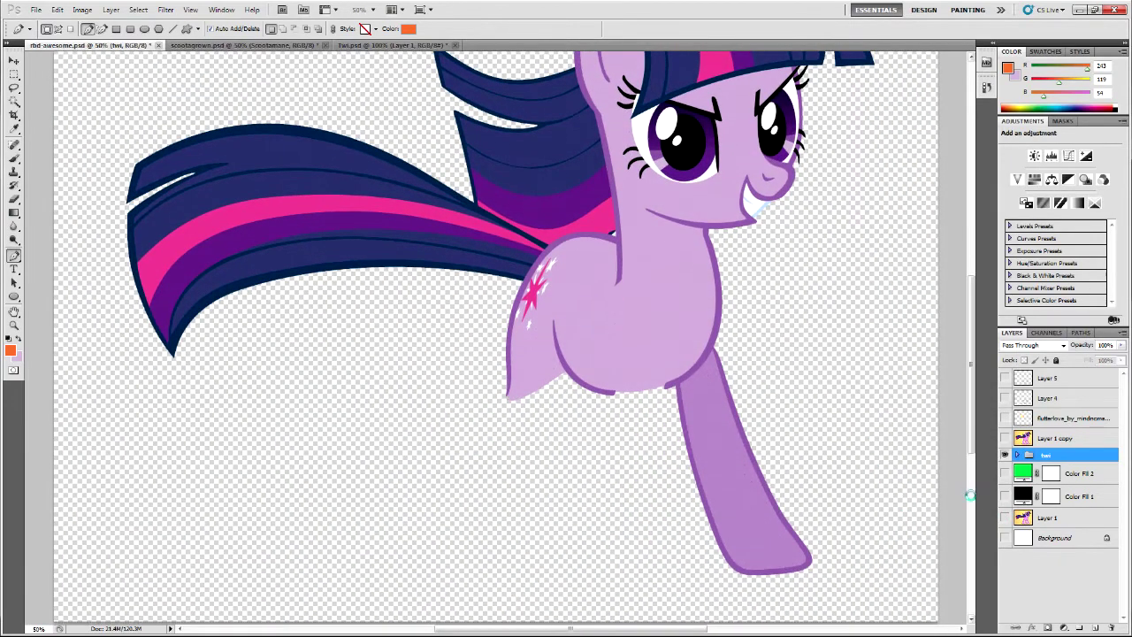
{"action": "left_click", "coordinate": [1004, 517]}
{"action": "scroll", "coordinate": [837, 447], "scroll_direction": "down", "scroll_amount": 2}
{"action": "scroll", "coordinate": [836, 445], "scroll_direction": "down", "scroll_amount": 3}
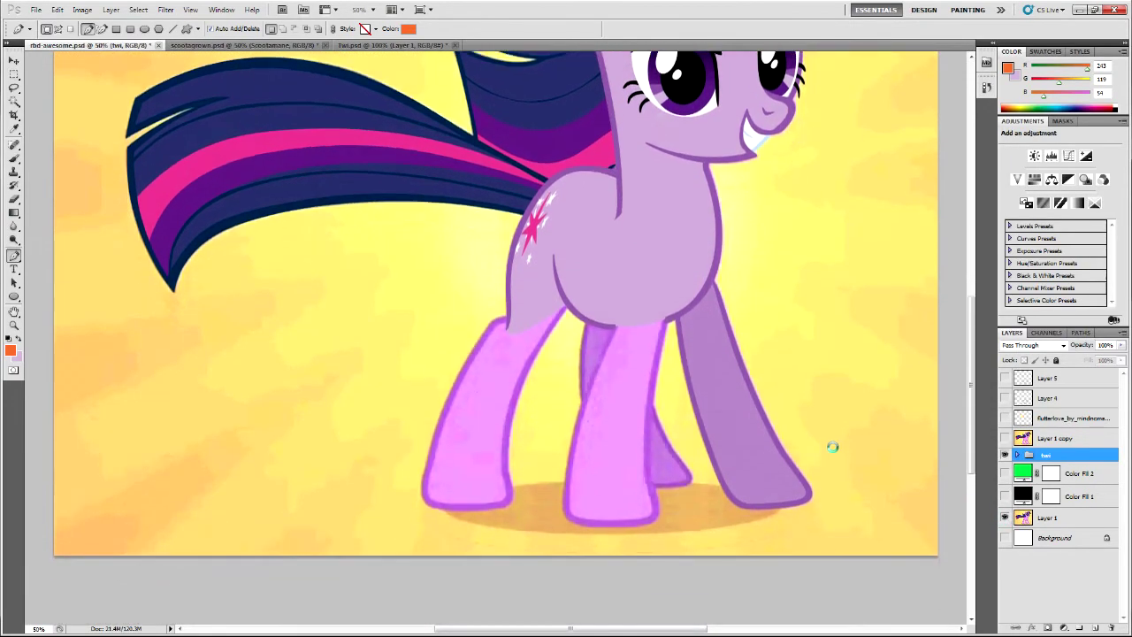
Sample the Body Stroke swatch from the Twi.psd colour guide as the foreground colour and return to rbd-awesome.psd
{"action": "left_click", "coordinate": [361, 45]}
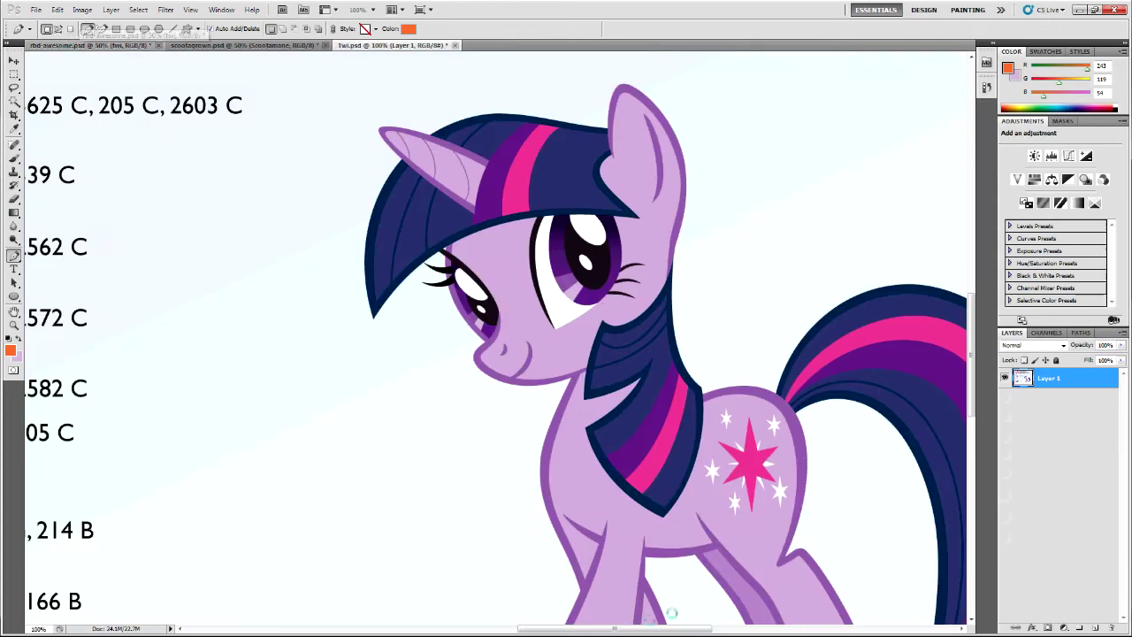
{"action": "key", "text": "ctrl+minus"}
{"action": "key", "text": "ctrl+minus"}
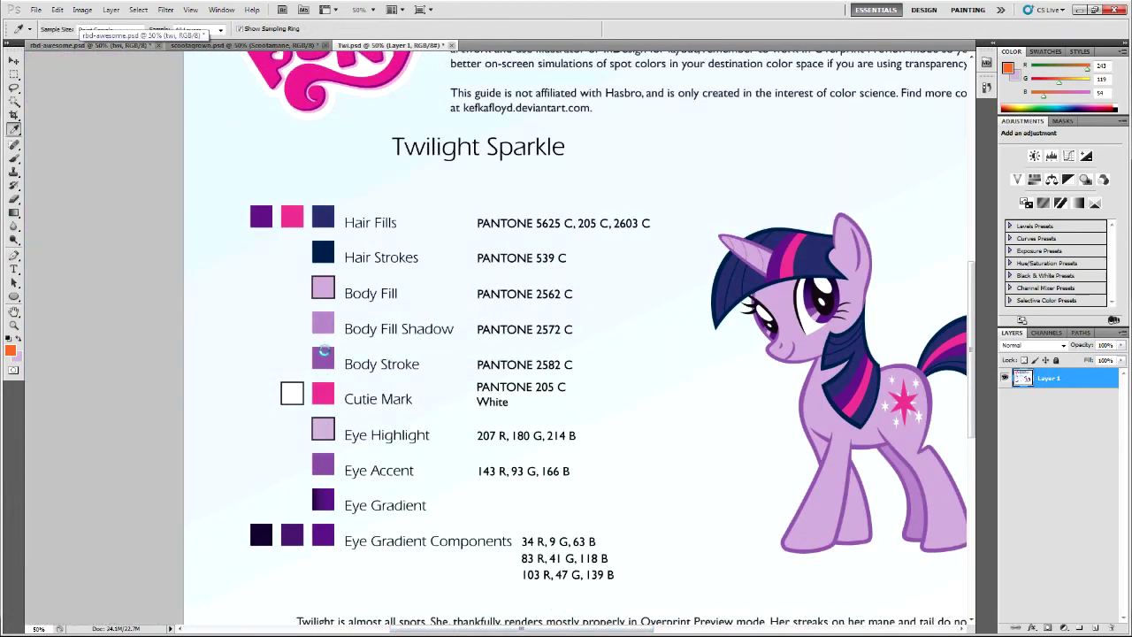
{"action": "left_click", "coordinate": [323, 354]}
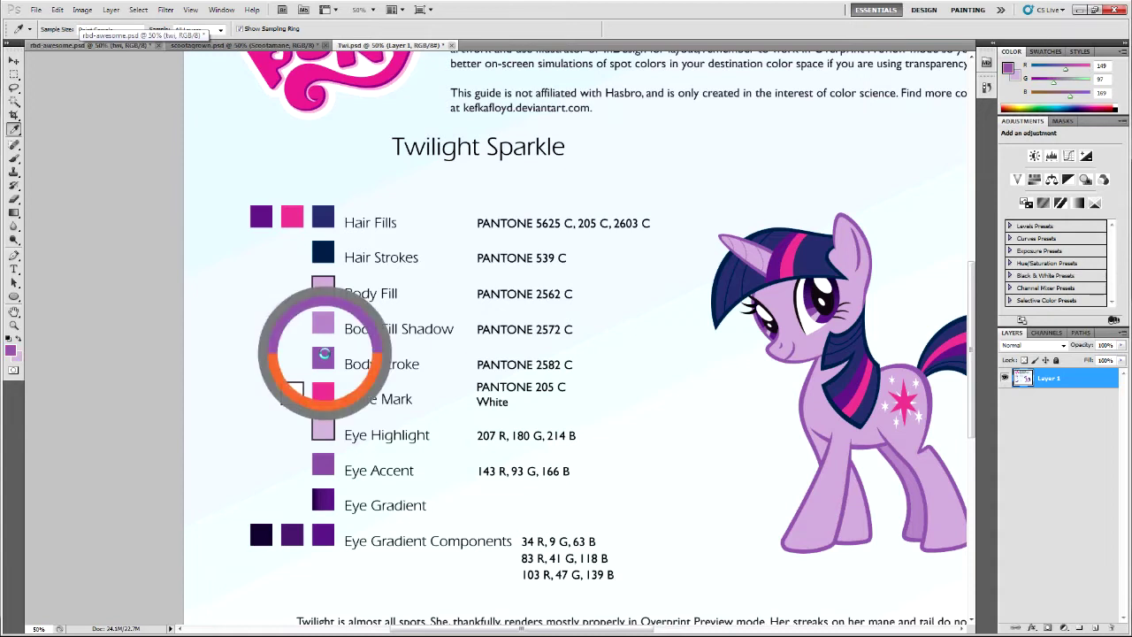
{"action": "left_click", "coordinate": [141, 45]}
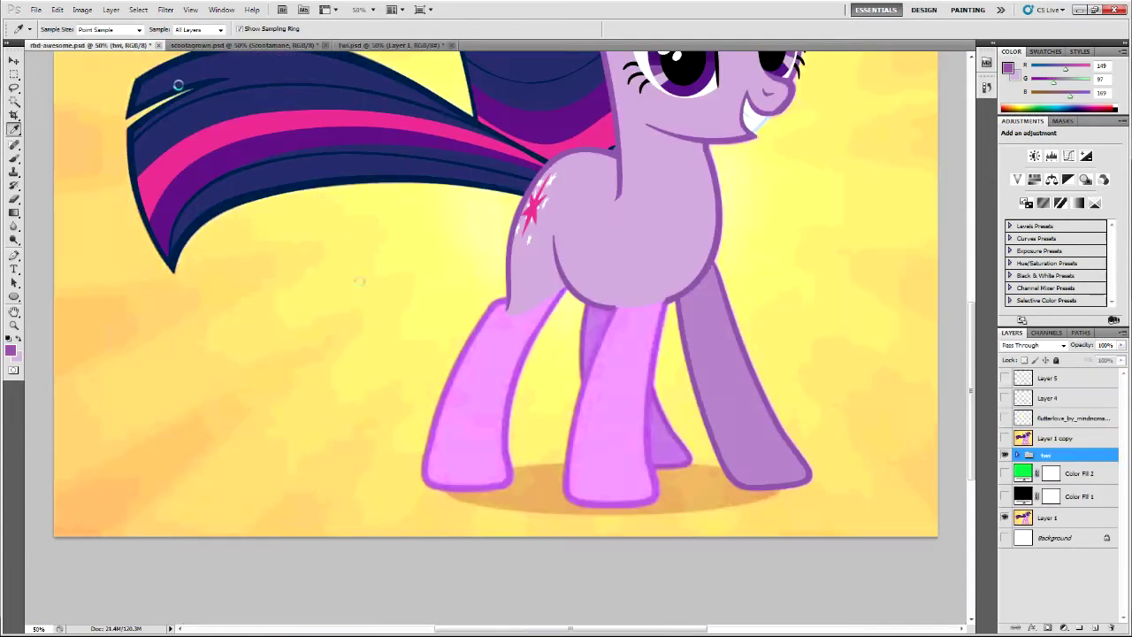
Expand the twi group, select the Shape 5 layer in its stroke subgroup, and activate the Pen tool for shape layers
{"action": "left_click", "coordinate": [1016, 454]}
{"action": "left_click", "coordinate": [1040, 467]}
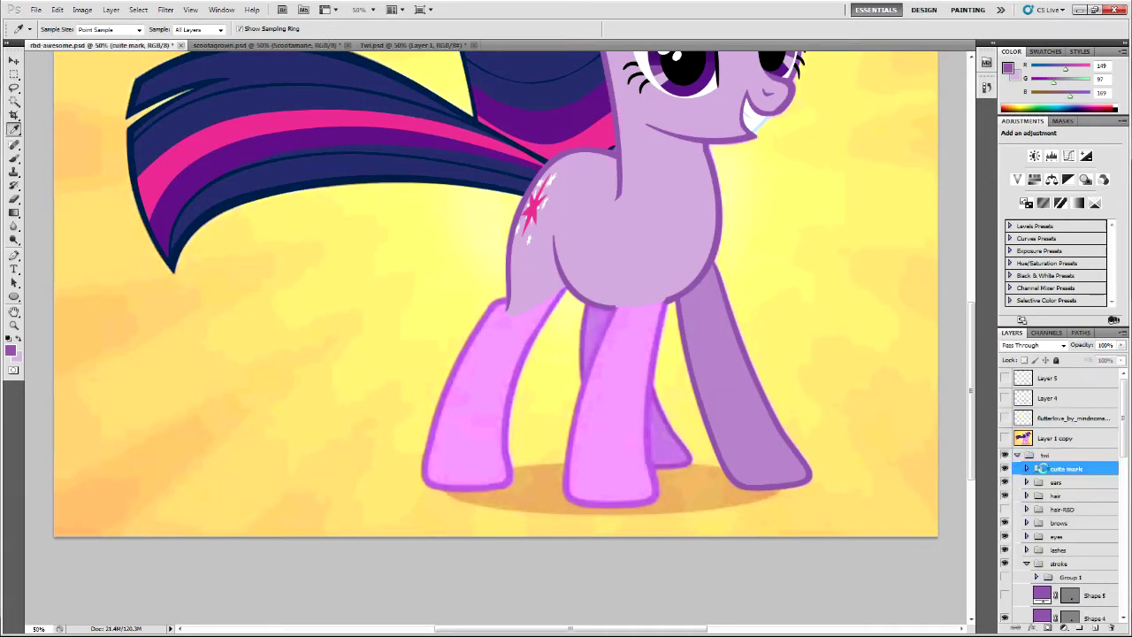
{"action": "scroll", "coordinate": [1056, 581], "scroll_direction": "down", "scroll_amount": 3}
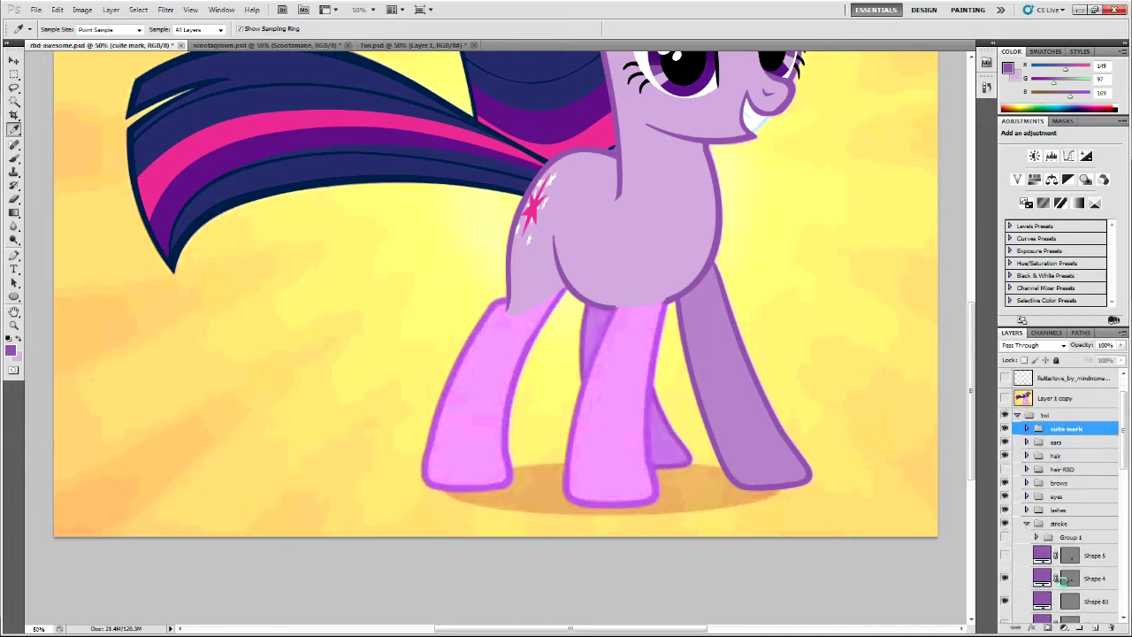
{"action": "left_click", "coordinate": [1087, 497]}
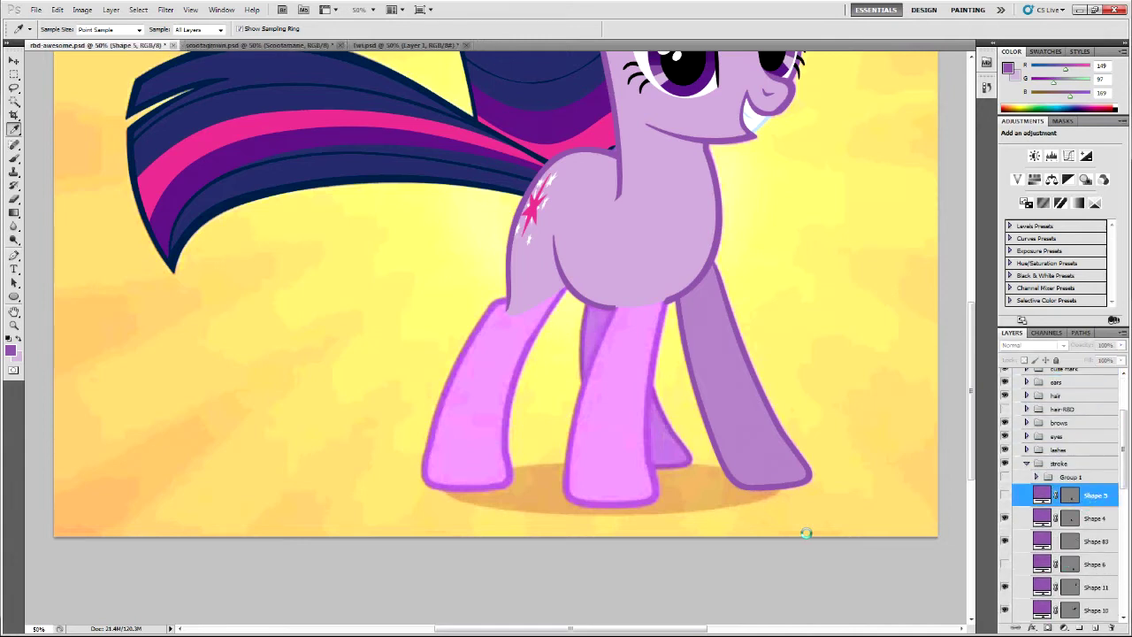
{"action": "key", "text": "ctrl+plus"}
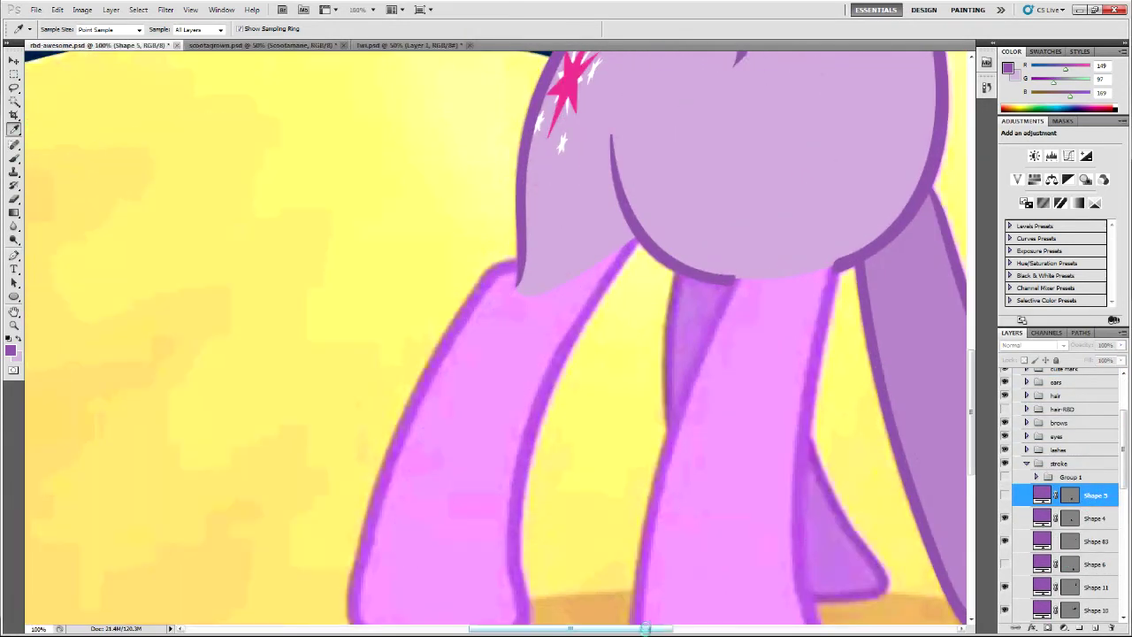
{"action": "left_click_drag", "start_coordinate": [645, 629], "coordinate": [677, 629]}
{"action": "key", "text": "p"}
{"action": "scroll", "coordinate": [1035, 460], "scroll_direction": "up", "scroll_amount": 1}
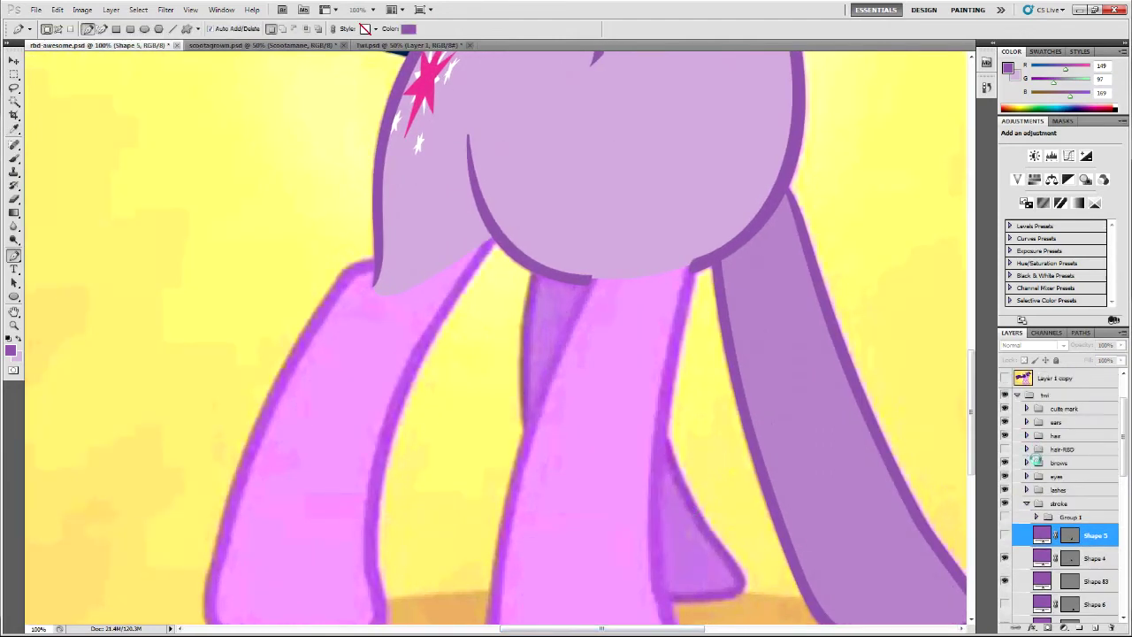
{"action": "left_click", "coordinate": [1017, 394]}
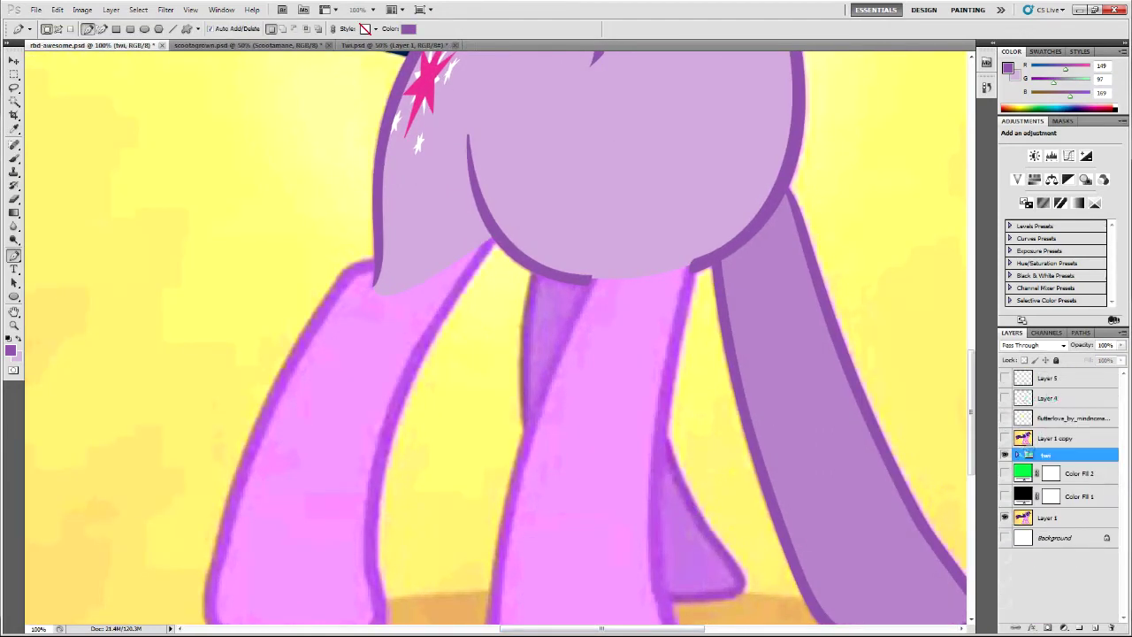
{"action": "left_click", "coordinate": [1017, 454]}
{"action": "left_click", "coordinate": [1079, 594]}
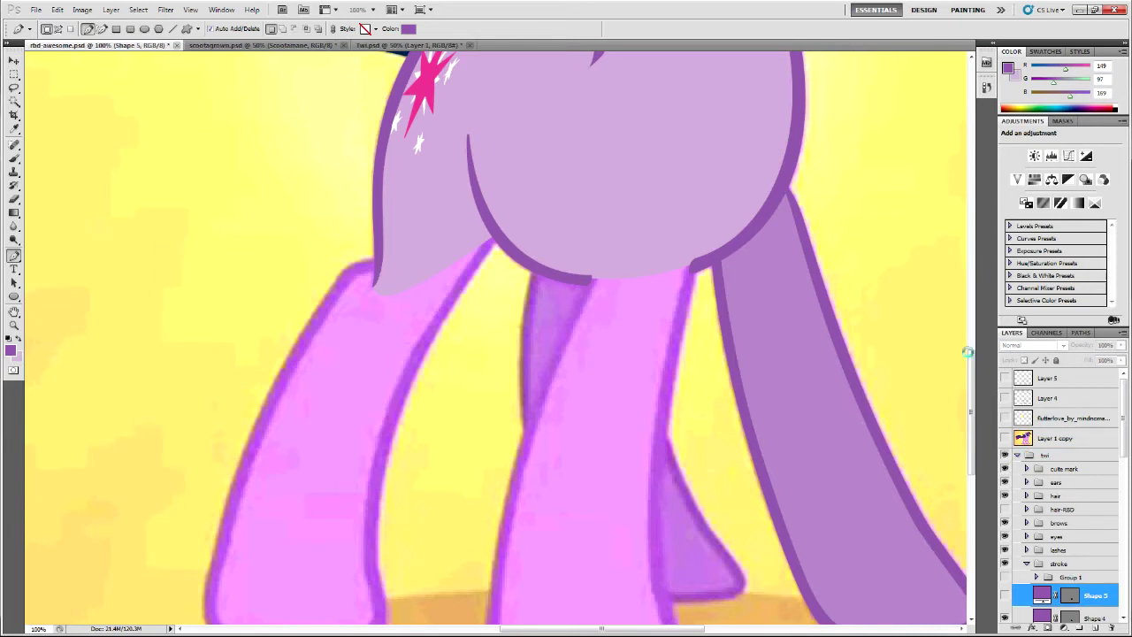
Start a Pen tool shape with a curve down the middle leg's left edge, from the belly to just above the hoof
{"action": "left_click_drag", "start_coordinate": [968, 352], "coordinate": [962, 374]}
{"action": "key", "text": "ctrl+plus"}
{"action": "scroll", "coordinate": [852, 309], "scroll_direction": "up", "scroll_amount": 1}
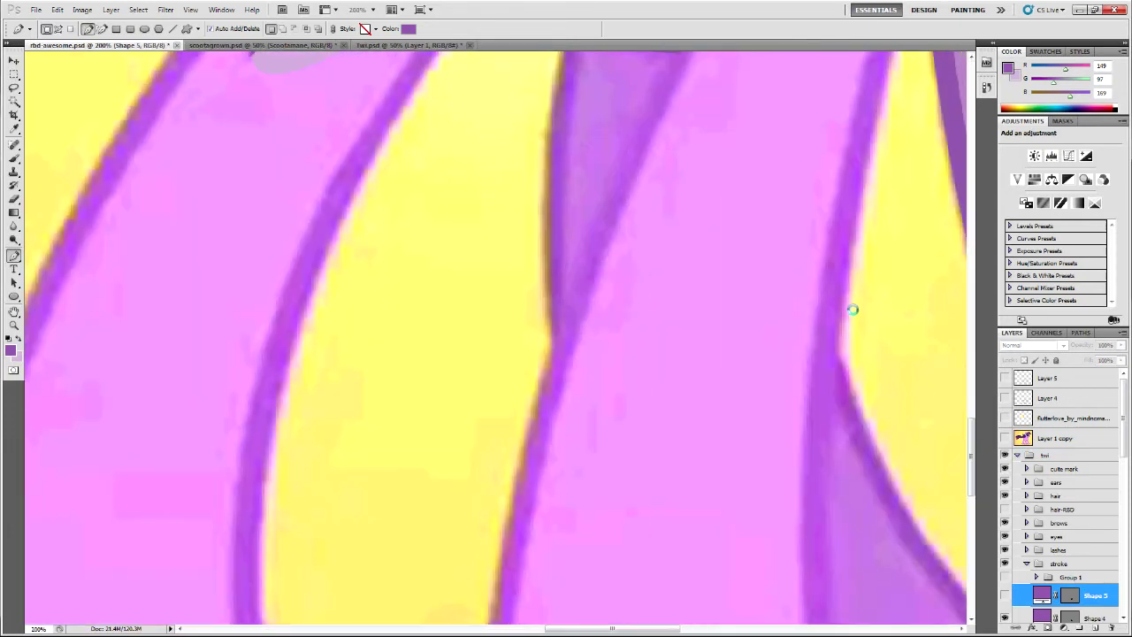
{"action": "key", "text": "ctrl+minus"}
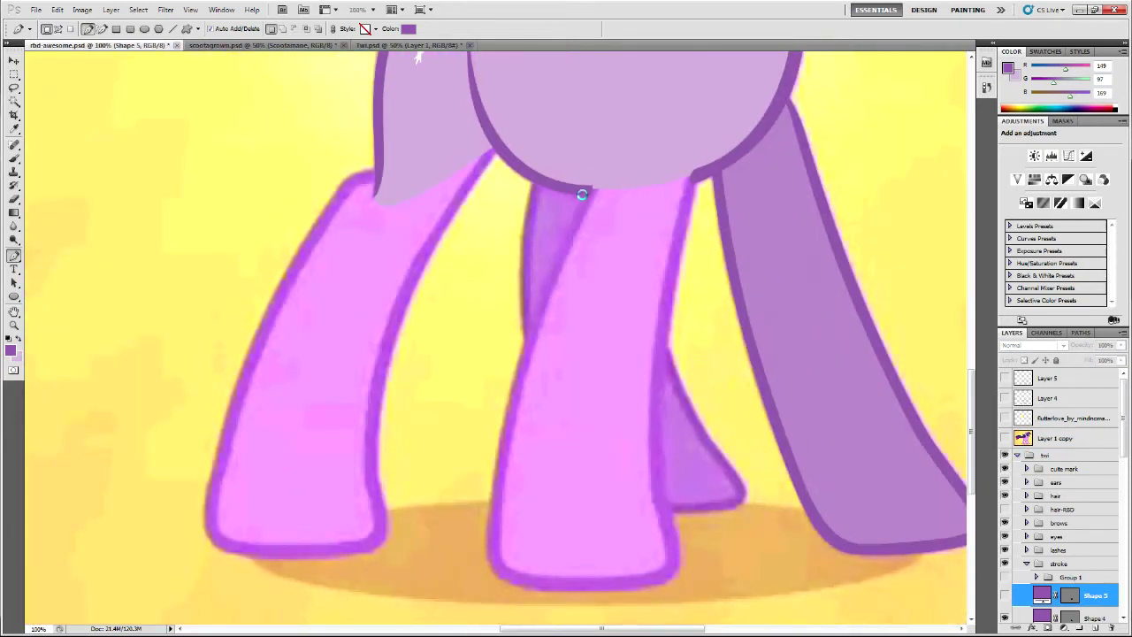
{"action": "left_click_drag", "start_coordinate": [582, 193], "coordinate": [567, 229]}
{"action": "scroll", "coordinate": [956, 360], "scroll_direction": "down", "scroll_amount": 3}
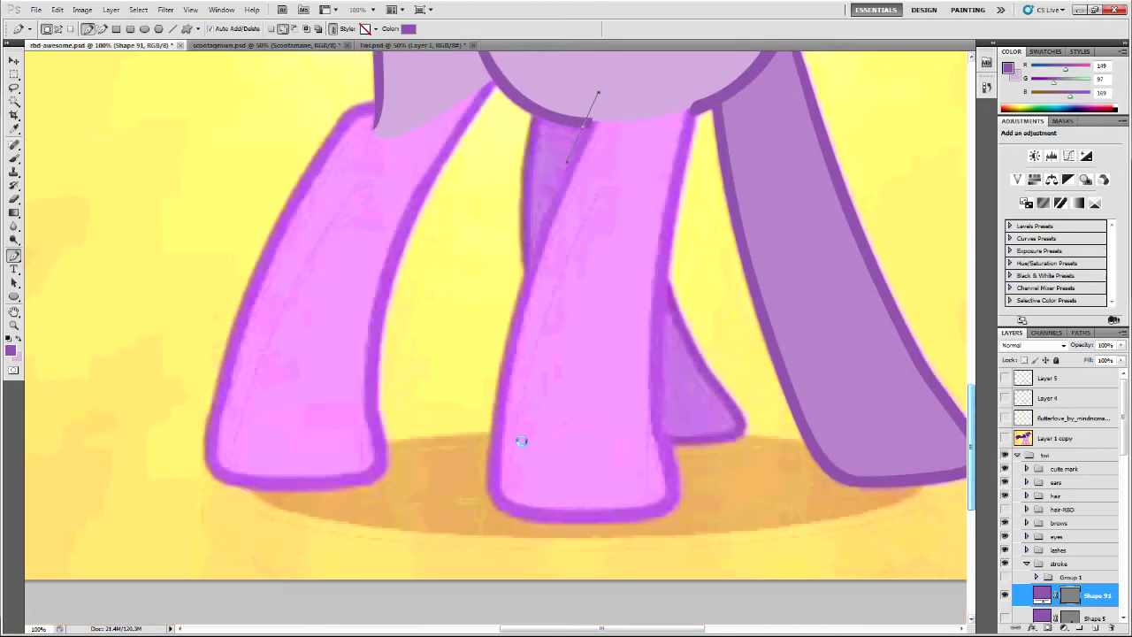
{"action": "left_click_drag", "start_coordinate": [486, 467], "coordinate": [483, 542]}
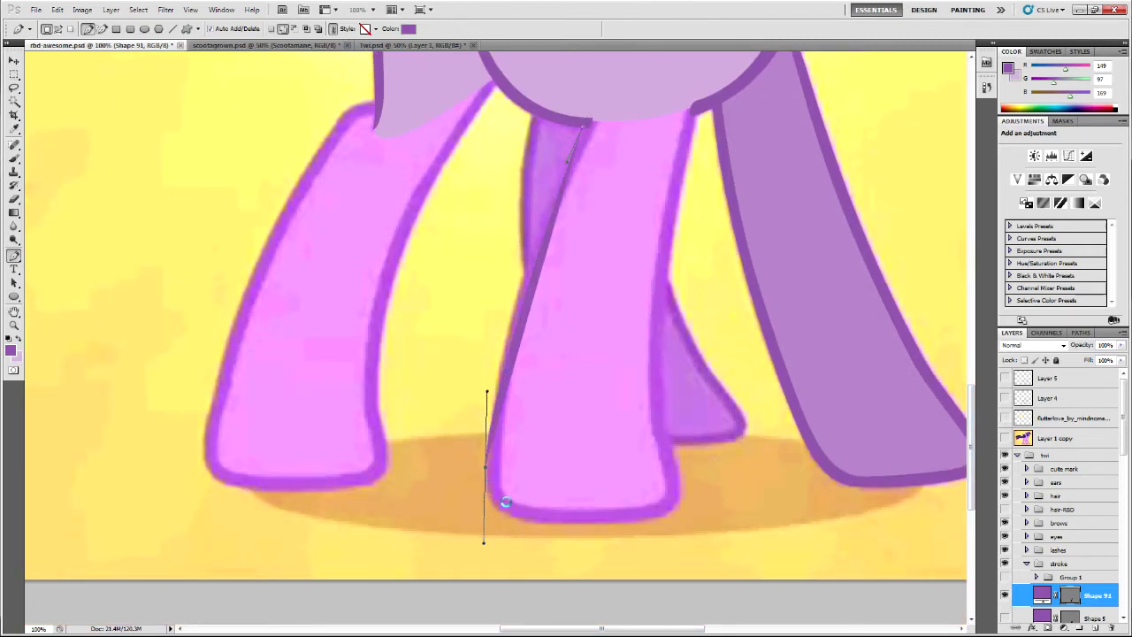
Set the new leg shape's opacity to 30% and adjust its curve handles to follow the leg's left edge
{"action": "key", "text": "3"}
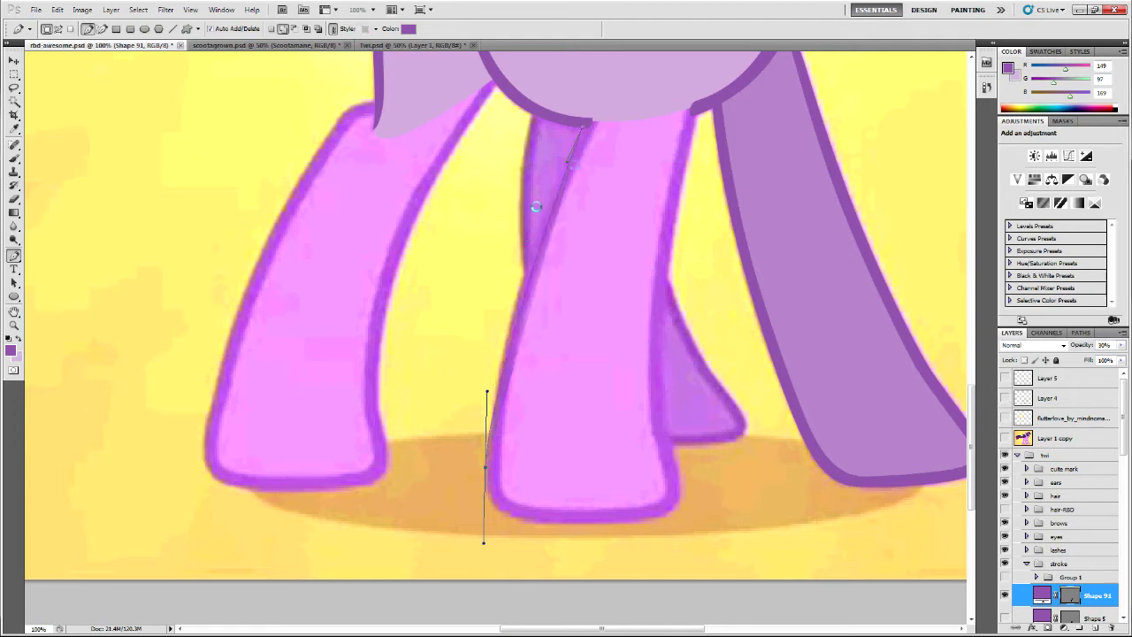
{"action": "left_click_drag", "start_coordinate": [567, 161], "coordinate": [539, 208]}
{"action": "left_click_drag", "start_coordinate": [486, 391], "coordinate": [485, 404]}
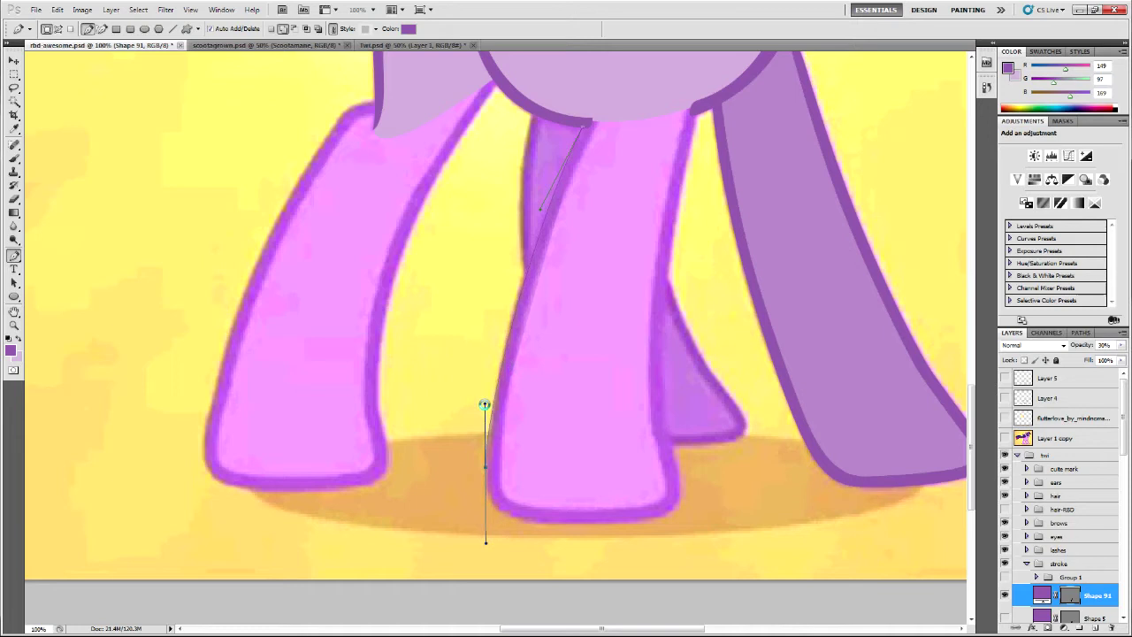
{"action": "left_click_drag", "start_coordinate": [537, 214], "coordinate": [529, 232]}
{"action": "scroll", "coordinate": [575, 356], "scroll_direction": "down", "scroll_amount": 2}
{"action": "left_click_drag", "start_coordinate": [486, 474], "coordinate": [483, 417]}
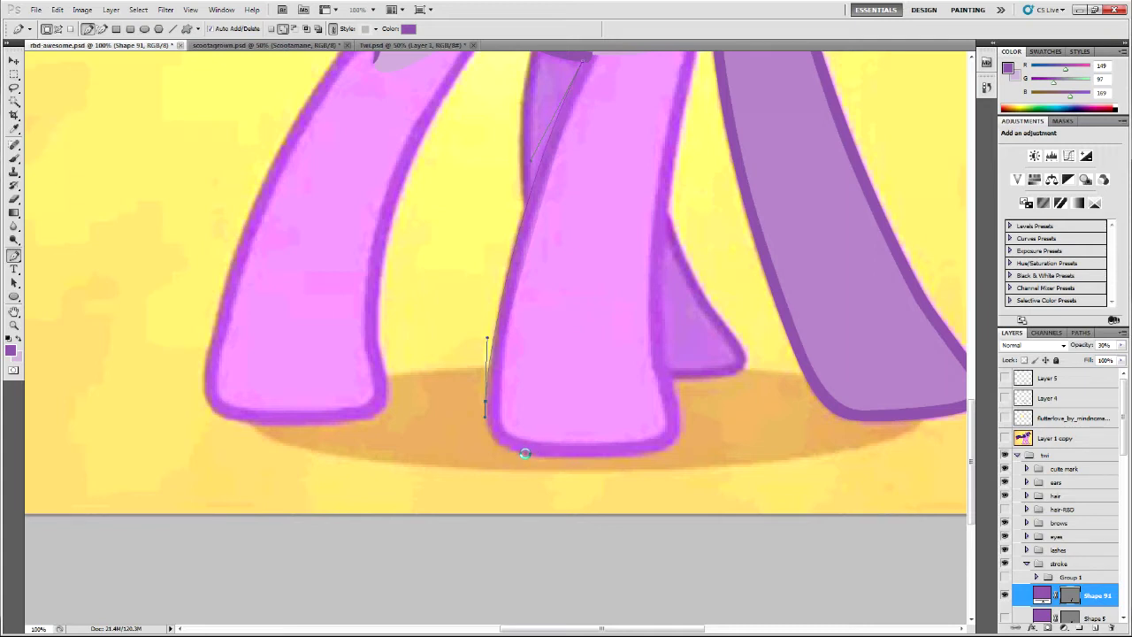
Extend the leg outline around the bottom of the hoof and up to its right side, fitting the curve handles to the reference
{"action": "left_click_drag", "start_coordinate": [526, 453], "coordinate": [568, 460]}
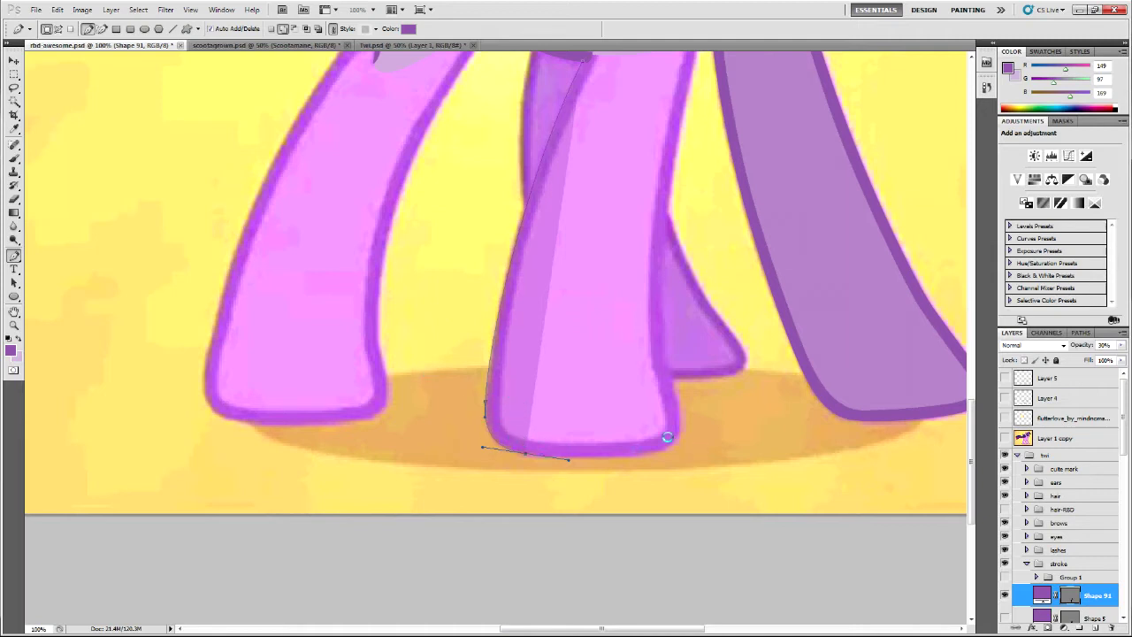
{"action": "mouse_move", "coordinate": [566, 459]}
{"action": "left_mouse_down"}
{"action": "mouse_move", "coordinate": [523, 453]}
{"action": "mouse_move", "coordinate": [568, 457]}
{"action": "left_mouse_up"}
{"action": "mouse_move", "coordinate": [479, 451]}
{"action": "left_mouse_down"}
{"action": "mouse_move", "coordinate": [505, 449]}
{"action": "mouse_move", "coordinate": [486, 454]}
{"action": "left_mouse_up"}
{"action": "left_click", "coordinate": [526, 456]}
{"action": "left_click_drag", "start_coordinate": [639, 452], "coordinate": [652, 452]}
{"action": "left_click_drag", "start_coordinate": [674, 398], "coordinate": [659, 345]}
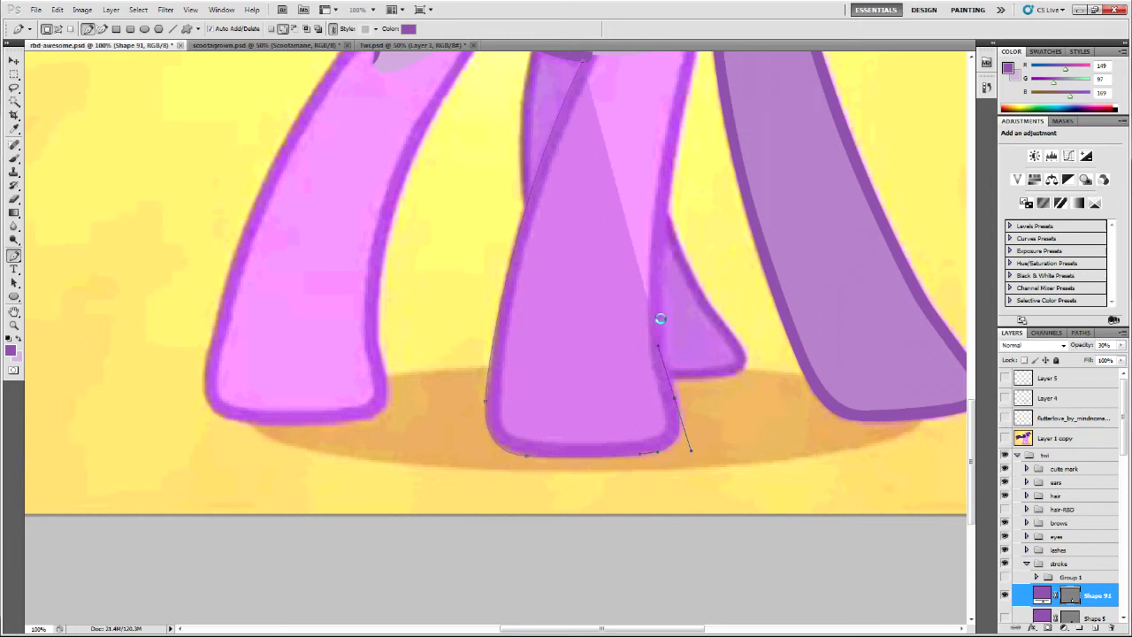
Compare the translucent leg shape with the reference by toggling the shape layer's visibility
{"action": "left_click", "coordinate": [1086, 563]}
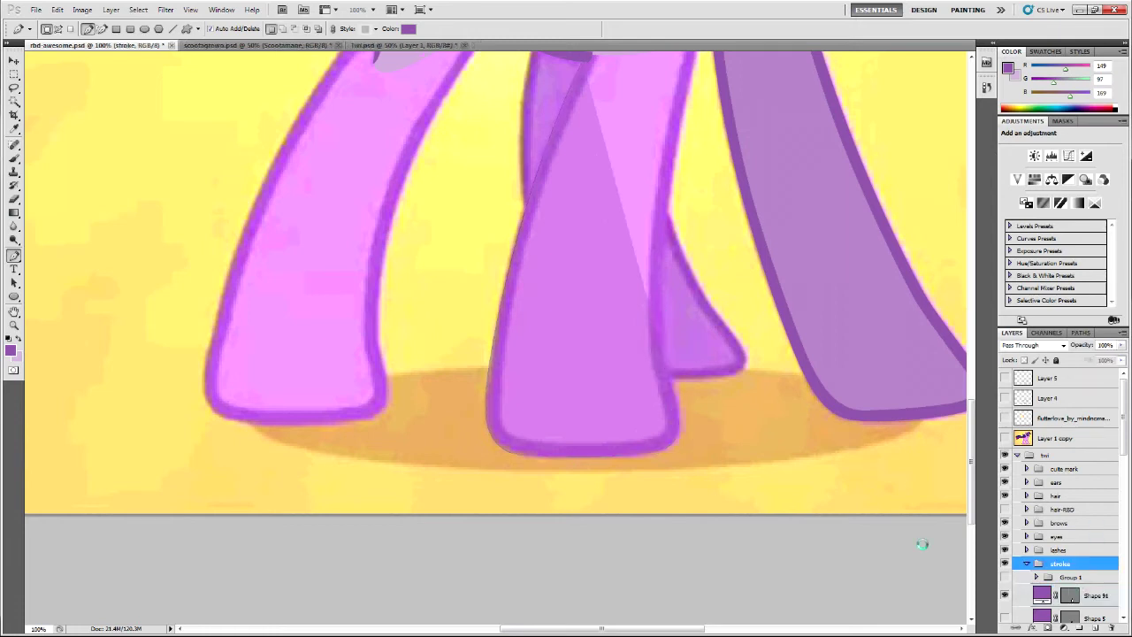
{"action": "left_click", "coordinate": [1016, 595]}
{"action": "key", "text": "h"}
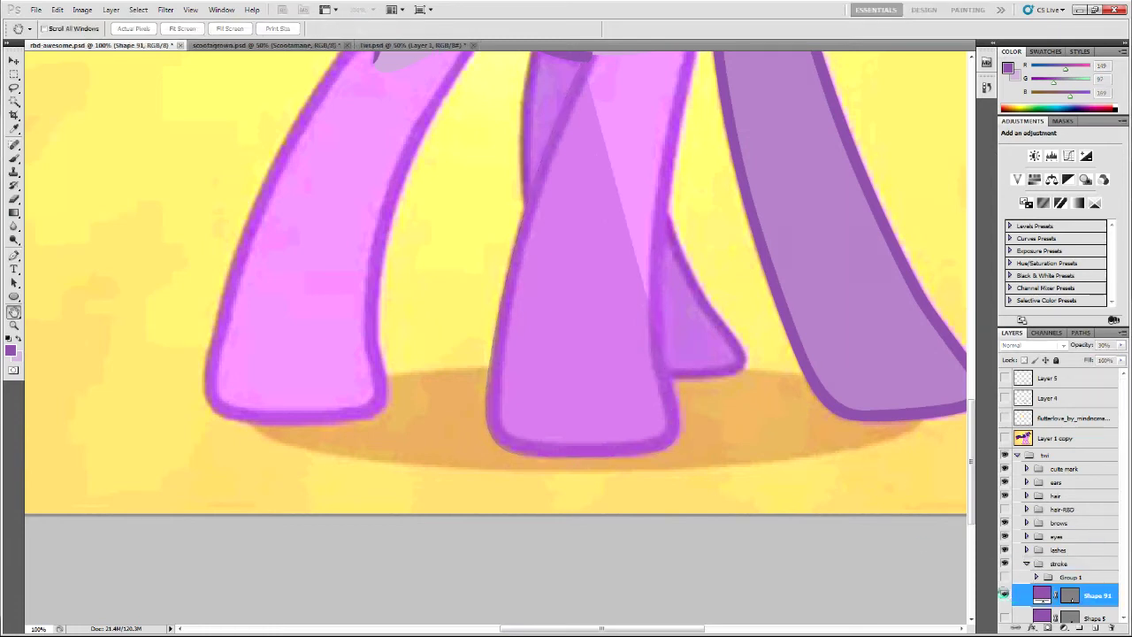
{"action": "key", "text": "p"}
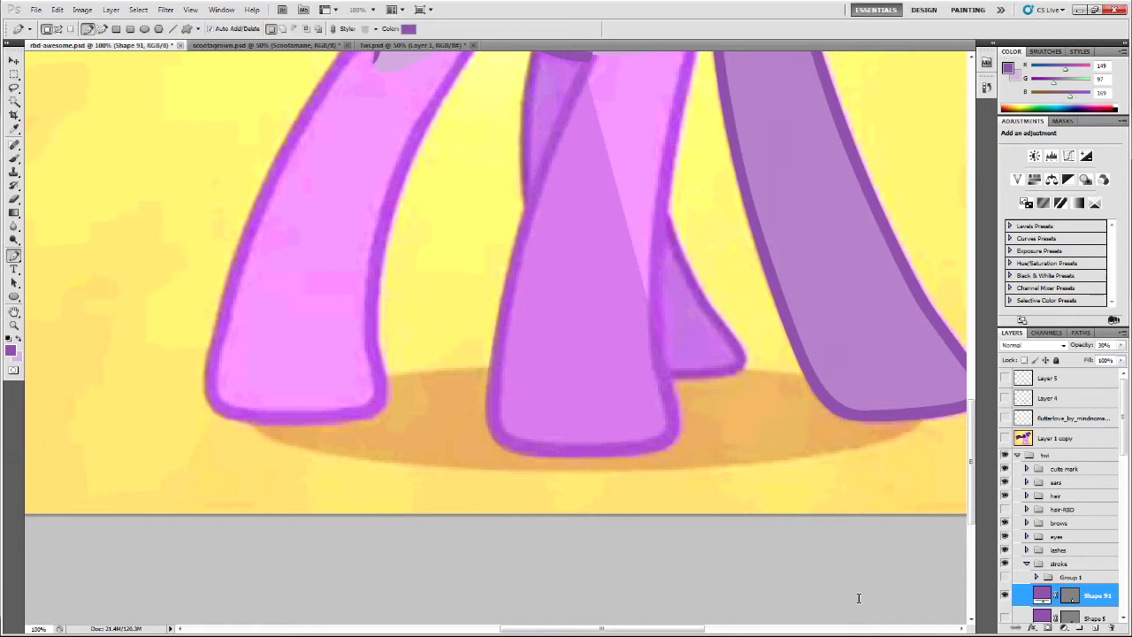
{"action": "left_click", "coordinate": [1003, 595]}
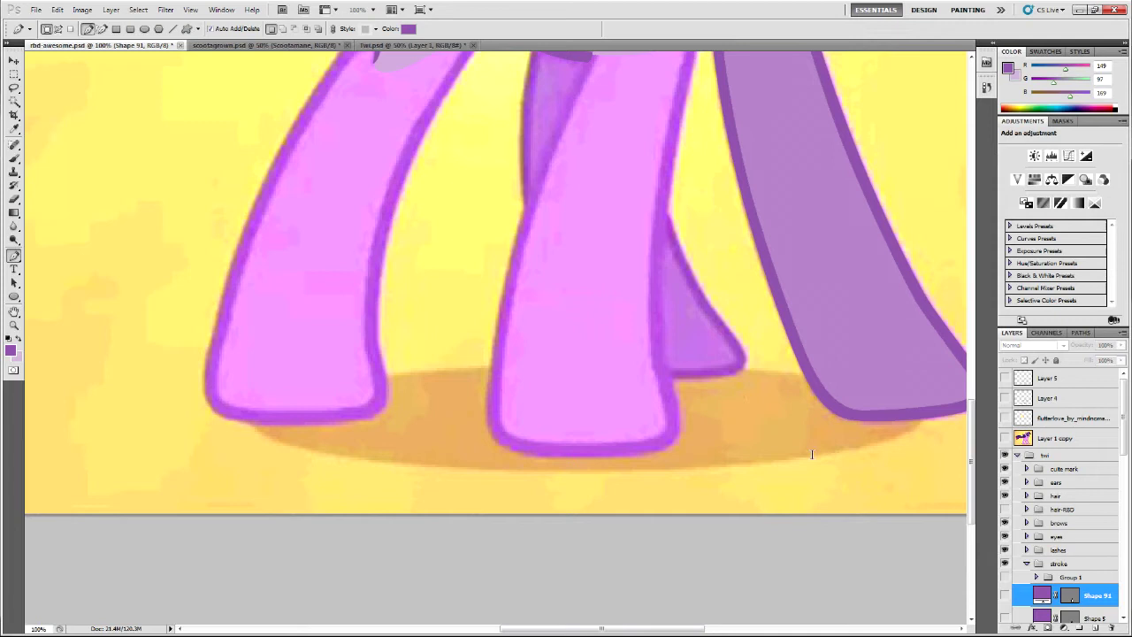
{"action": "left_click", "coordinate": [1003, 595]}
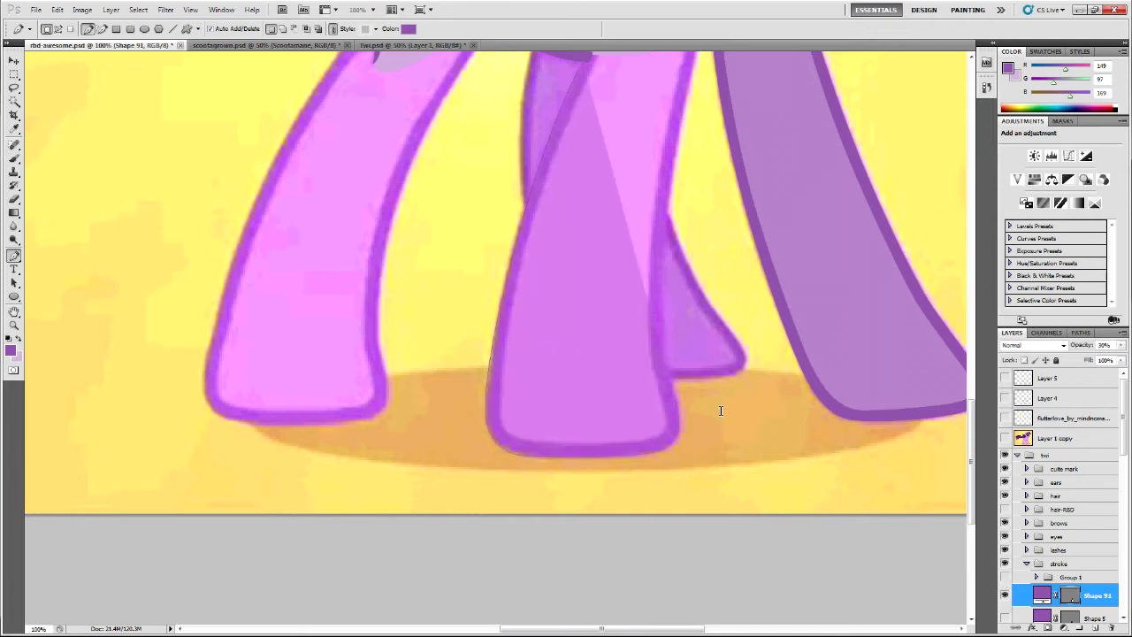
Resume the outline at the hoof's right side and curve it up the leg's right edge to the belly
{"action": "left_click", "coordinate": [676, 400]}
{"action": "left_click_drag", "start_coordinate": [655, 341], "coordinate": [668, 379]}
{"action": "scroll", "coordinate": [780, 437], "scroll_direction": "up", "scroll_amount": 5}
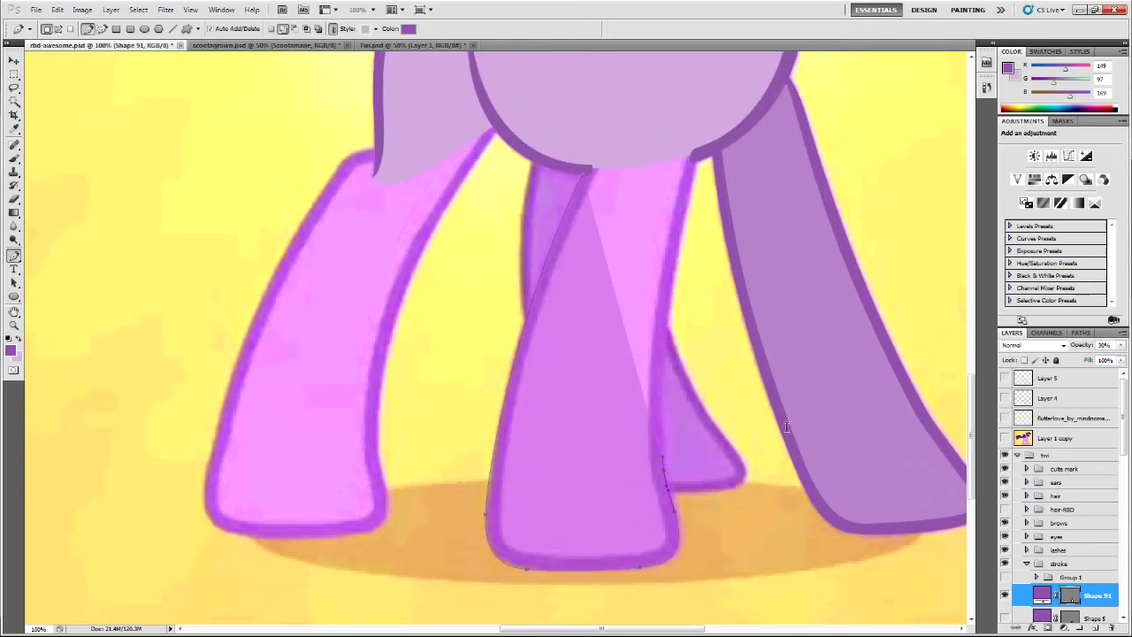
{"action": "left_click_drag", "start_coordinate": [696, 189], "coordinate": [665, 301]}
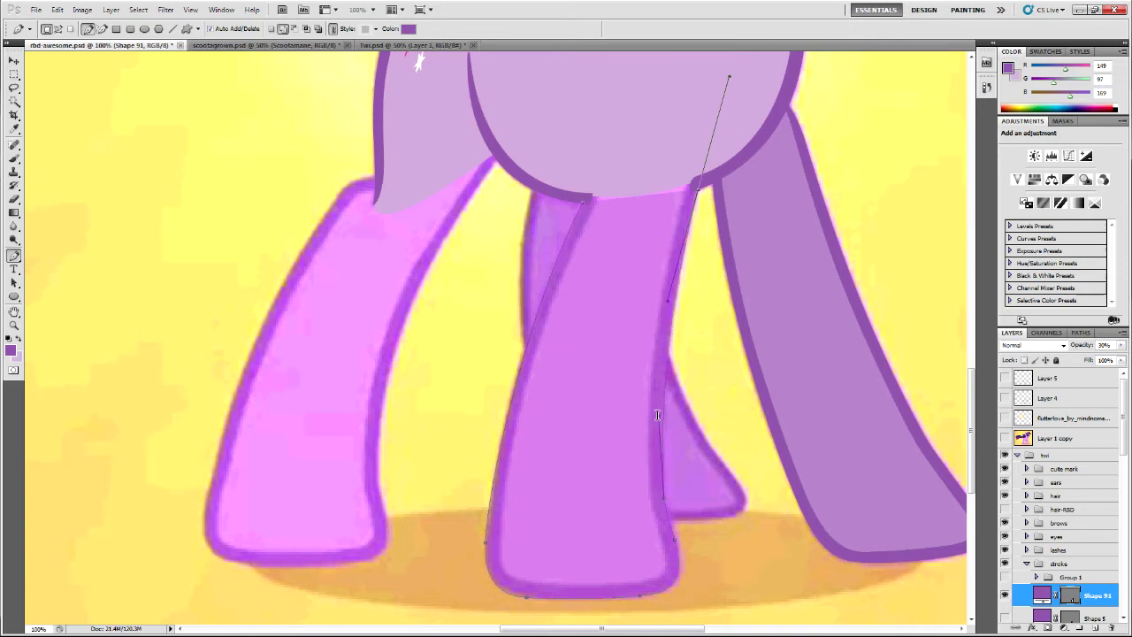
Turn the leg outline at the belly and start the stroke's inner right edge with a short curve handle
{"action": "scroll", "coordinate": [698, 292], "scroll_direction": "up", "scroll_amount": 3}
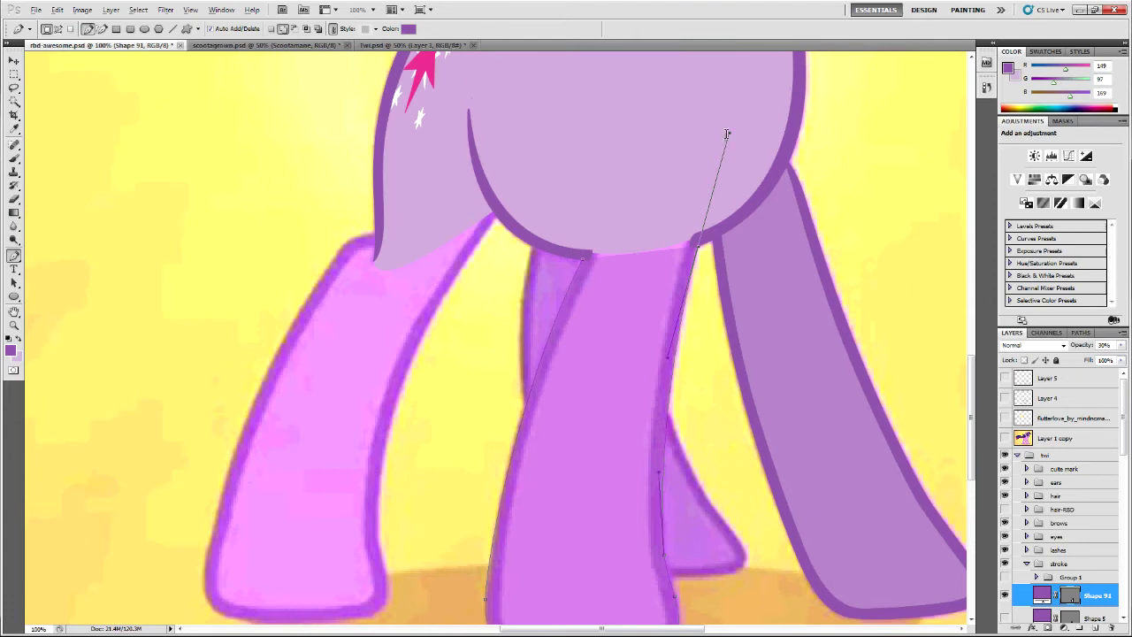
{"action": "left_click_drag", "start_coordinate": [684, 250], "coordinate": [674, 282]}
{"action": "scroll", "coordinate": [946, 349], "scroll_direction": "down", "scroll_amount": 3}
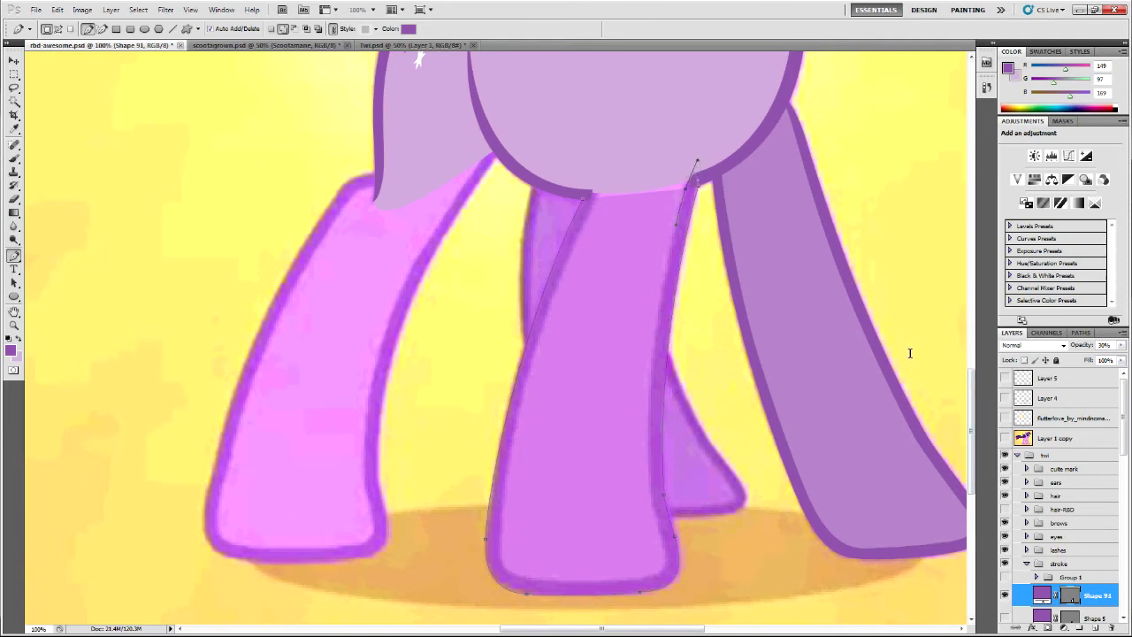
{"action": "scroll", "coordinate": [963, 395], "scroll_direction": "down", "scroll_amount": 2}
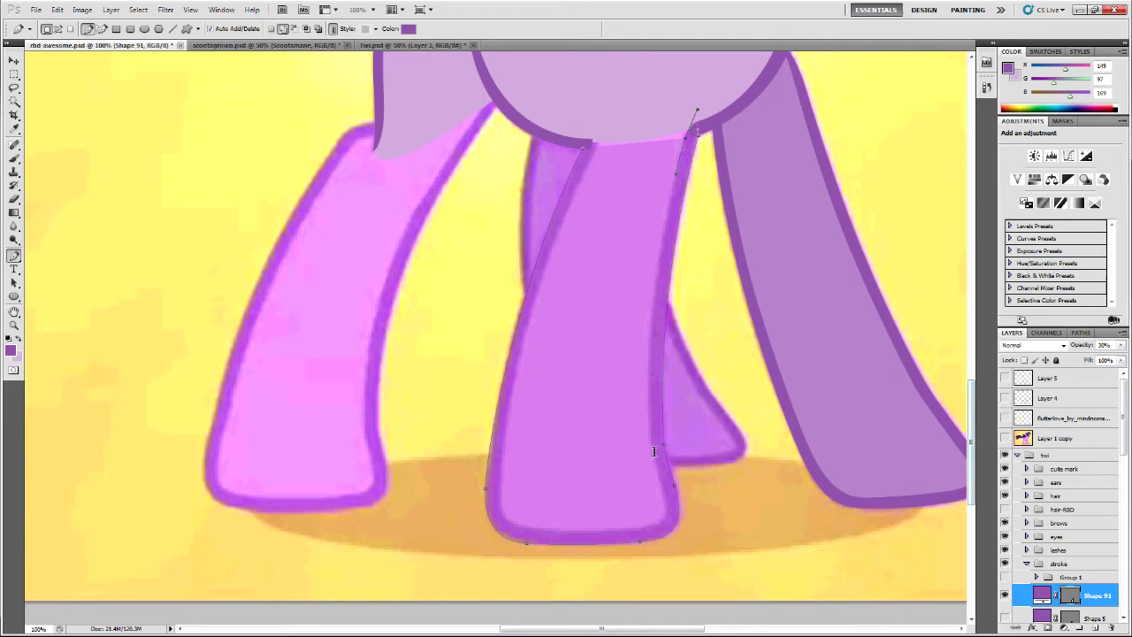
Trace the stroke's inner edge down the leg's right side and around the hoof bottom to its left side
{"action": "left_click_drag", "start_coordinate": [652, 449], "coordinate": [657, 479]}
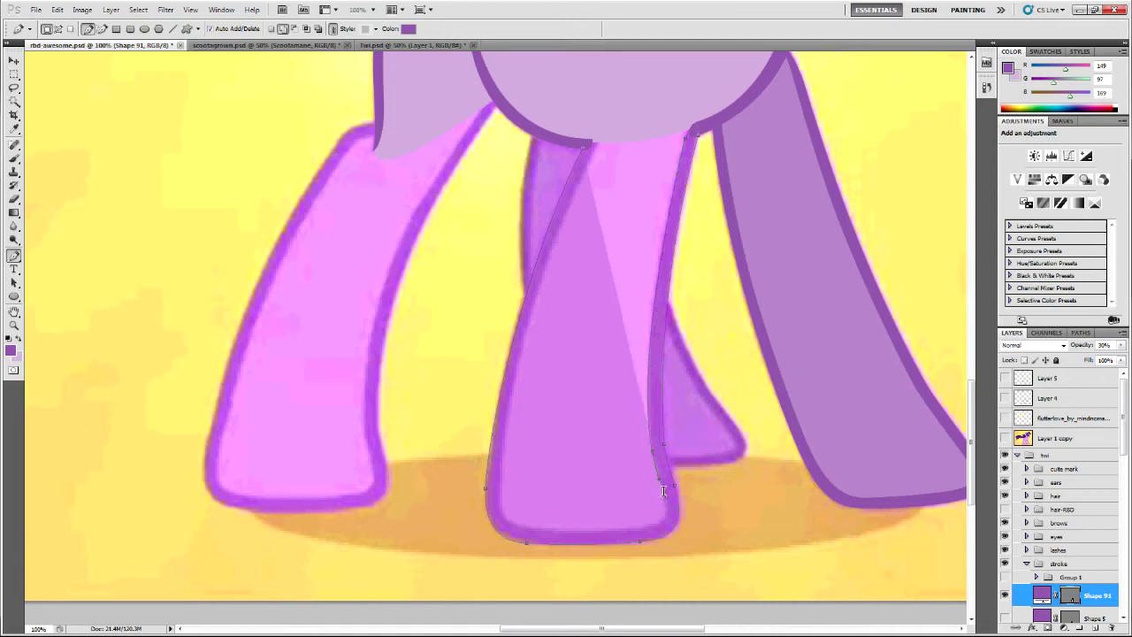
{"action": "key", "text": "ctrl+z"}
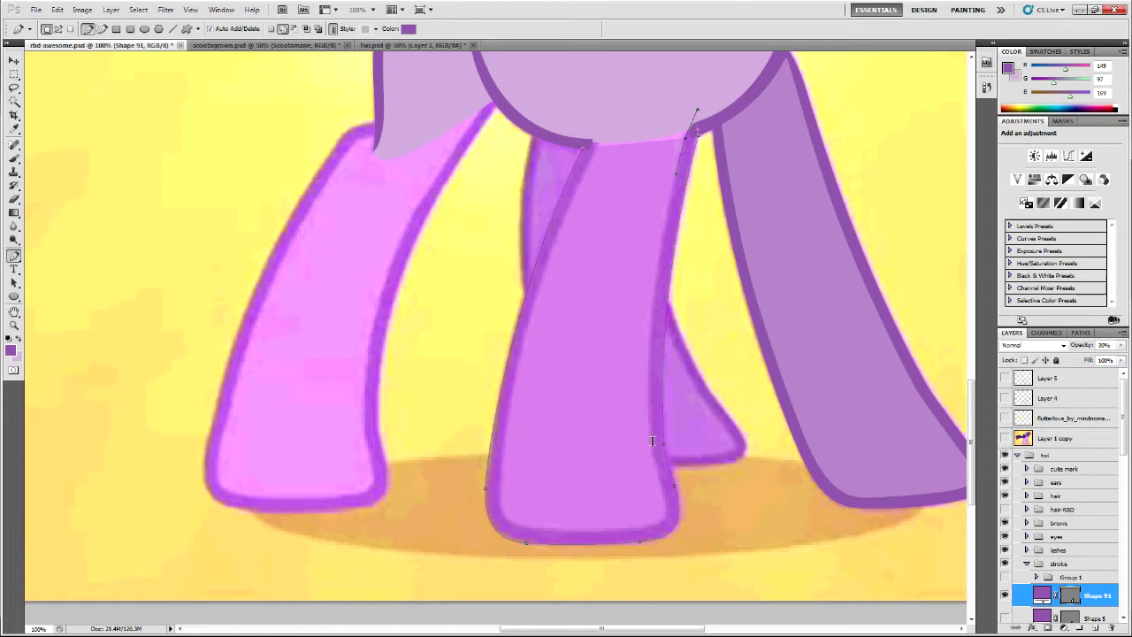
{"action": "left_click_drag", "start_coordinate": [651, 440], "coordinate": [607, 528]}
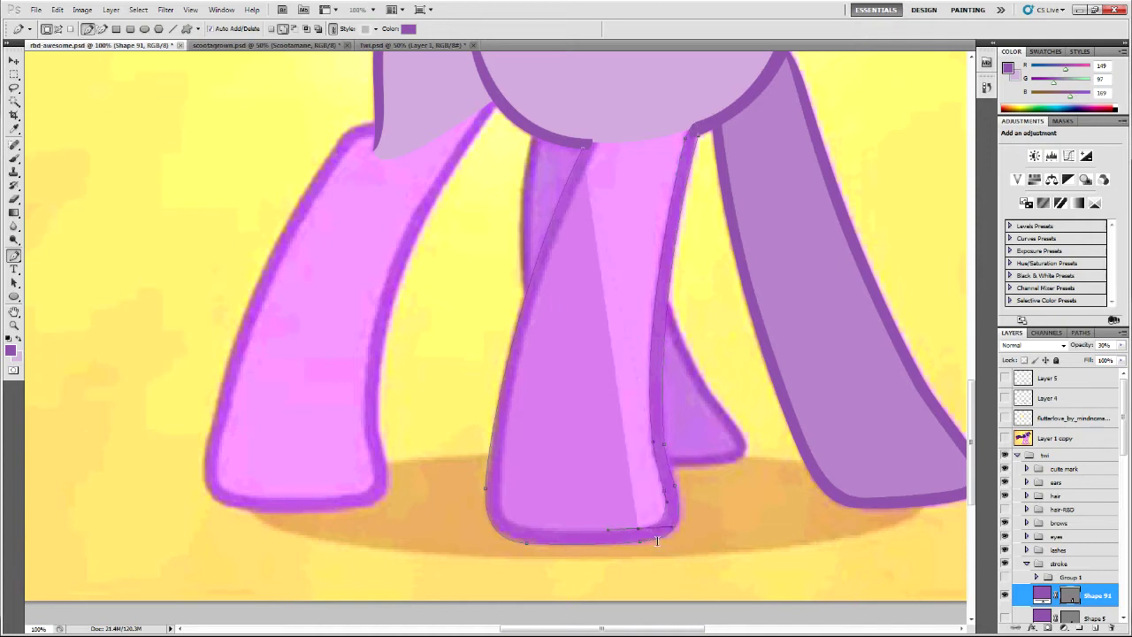
{"action": "left_click_drag", "start_coordinate": [594, 628], "coordinate": [587, 627]}
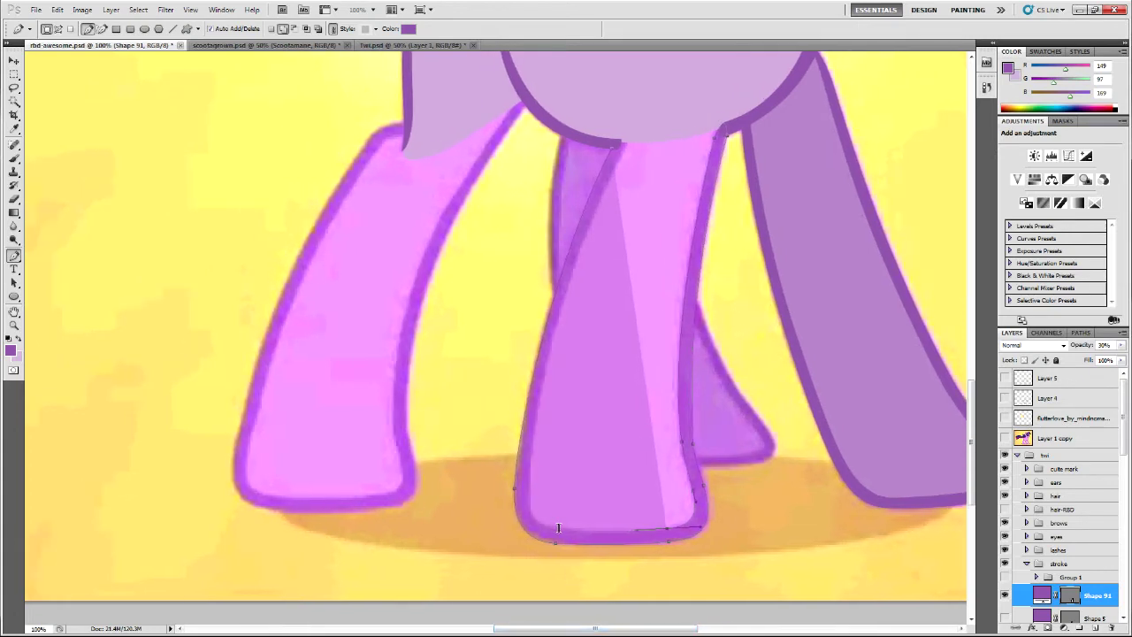
{"action": "left_click_drag", "start_coordinate": [558, 528], "coordinate": [524, 525]}
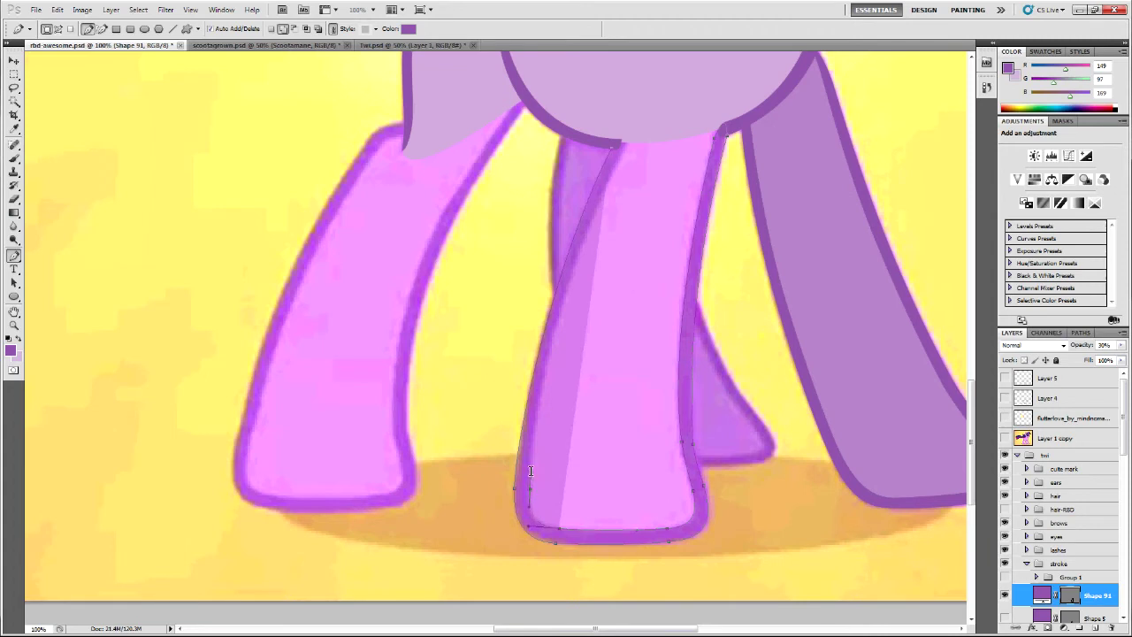
{"action": "scroll", "coordinate": [588, 548], "scroll_direction": "up", "scroll_amount": 3}
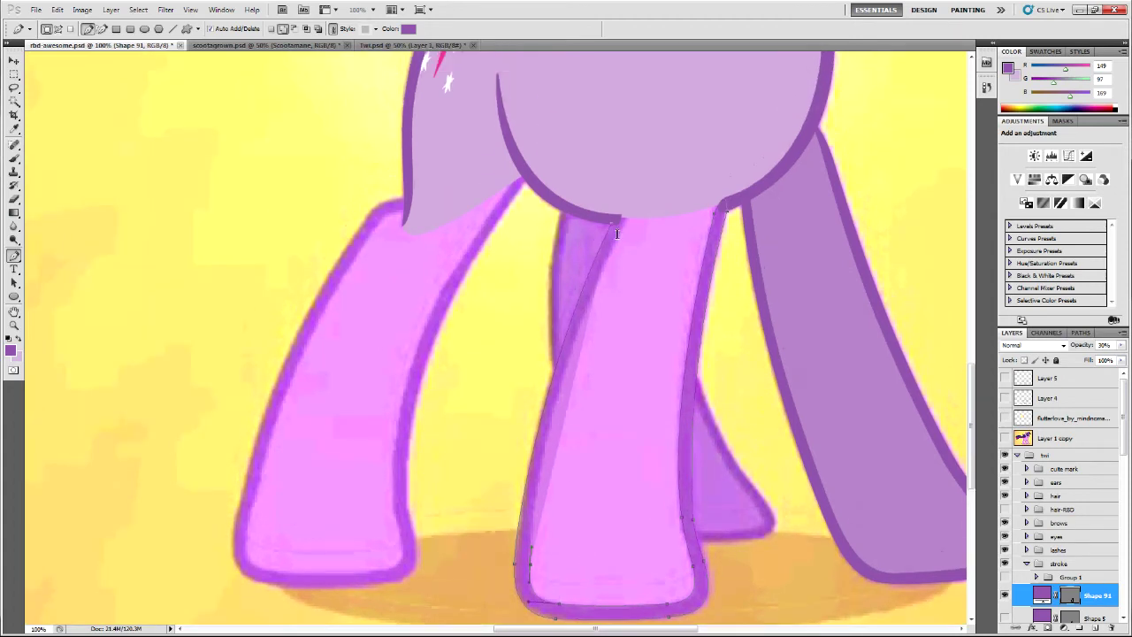
Close the leg stroke at the belly, fitting the inner left edge's curve to the reference outline
{"action": "left_click_drag", "start_coordinate": [617, 235], "coordinate": [570, 346]}
{"action": "key", "text": "ctrl+z"}
{"action": "left_click", "coordinate": [612, 221]}
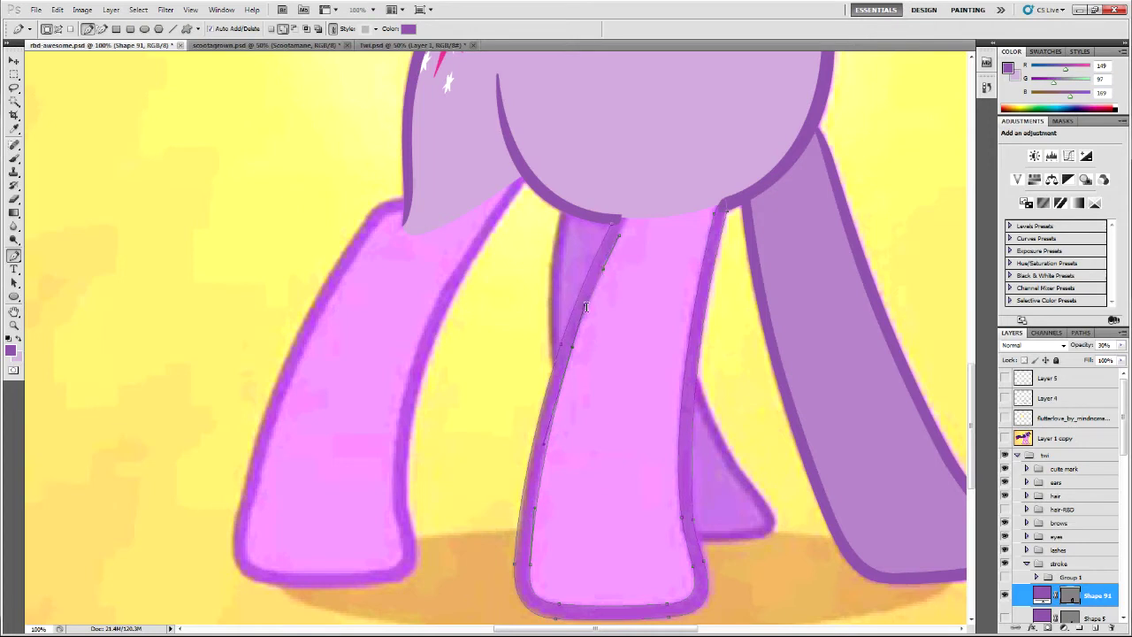
{"action": "left_click_drag", "start_coordinate": [585, 307], "coordinate": [586, 308]}
{"action": "left_click", "coordinate": [572, 348]}
{"action": "left_click", "coordinate": [619, 234], "text": "ctrl"}
{"action": "mouse_move", "coordinate": [625, 216]}
{"action": "left_mouse_down"}
{"action": "mouse_move", "coordinate": [633, 187]}
{"action": "mouse_move", "coordinate": [618, 210]}
{"action": "left_mouse_up"}
Start a new stroke shape above the lashes group, at 30% opacity, where the far left leg meets the haunch
{"action": "left_click", "coordinate": [1072, 548]}
{"action": "scroll", "coordinate": [542, 615], "scroll_direction": "down", "scroll_amount": 2}
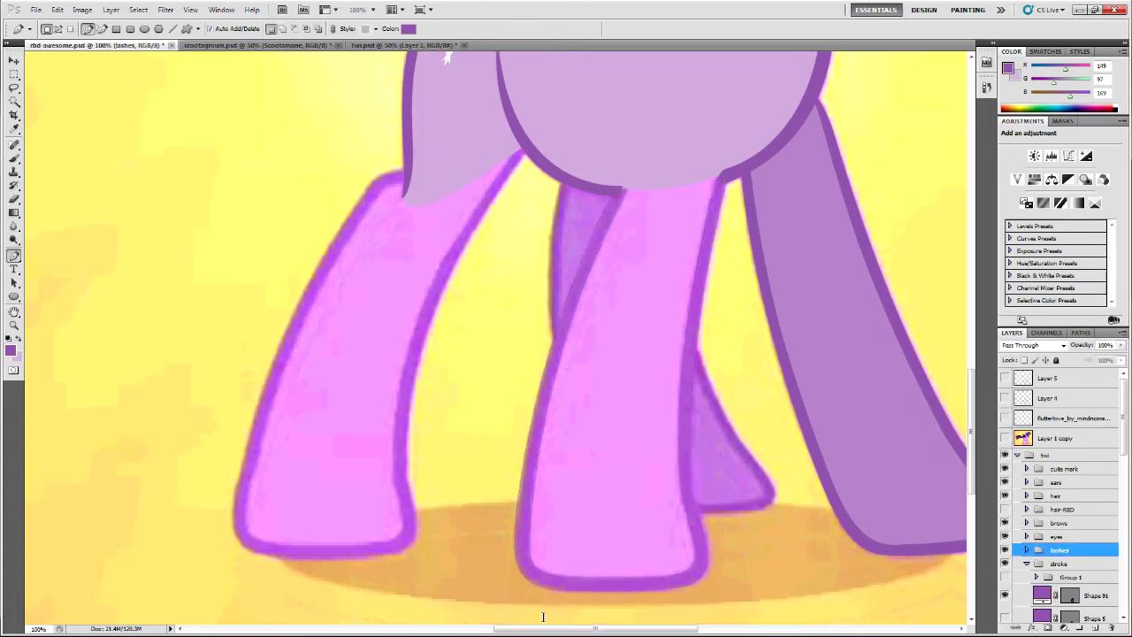
{"action": "left_click_drag", "start_coordinate": [628, 629], "coordinate": [607, 626]}
{"action": "scroll", "coordinate": [528, 522], "scroll_direction": "up", "scroll_amount": 4}
{"action": "scroll", "coordinate": [528, 519], "scroll_direction": "up", "scroll_amount": 1}
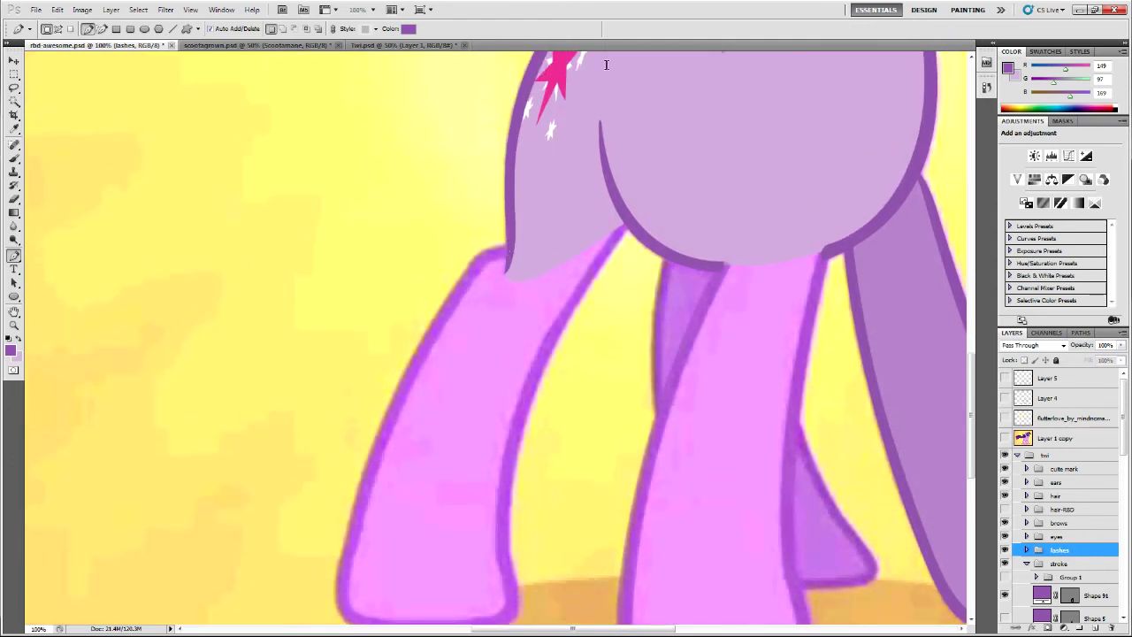
{"action": "scroll", "coordinate": [588, 374], "scroll_direction": "up", "scroll_amount": 5}
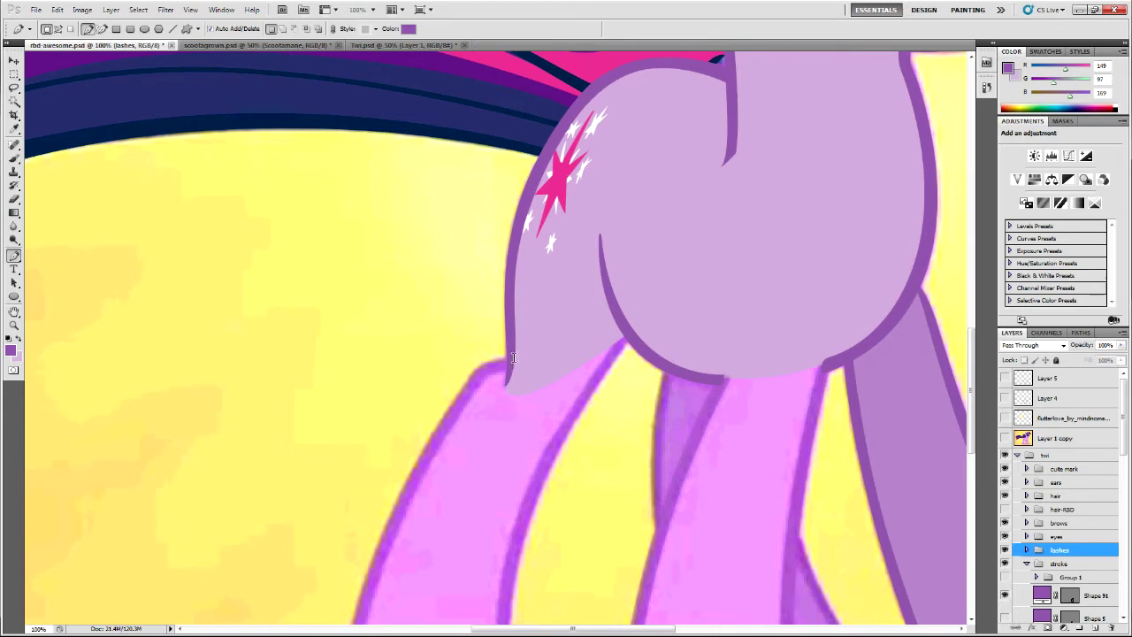
{"action": "left_click_drag", "start_coordinate": [508, 355], "coordinate": [493, 360]}
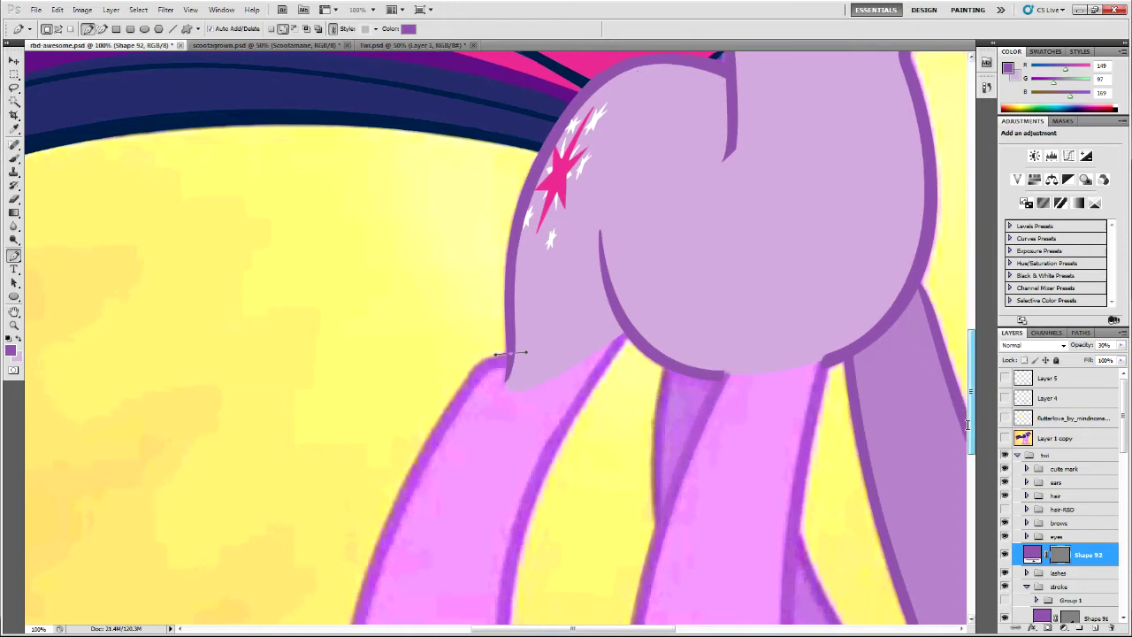
{"action": "scroll", "coordinate": [523, 354], "scroll_direction": "down", "scroll_amount": 5}
{"action": "scroll", "coordinate": [448, 309], "scroll_direction": "up", "scroll_amount": 2}
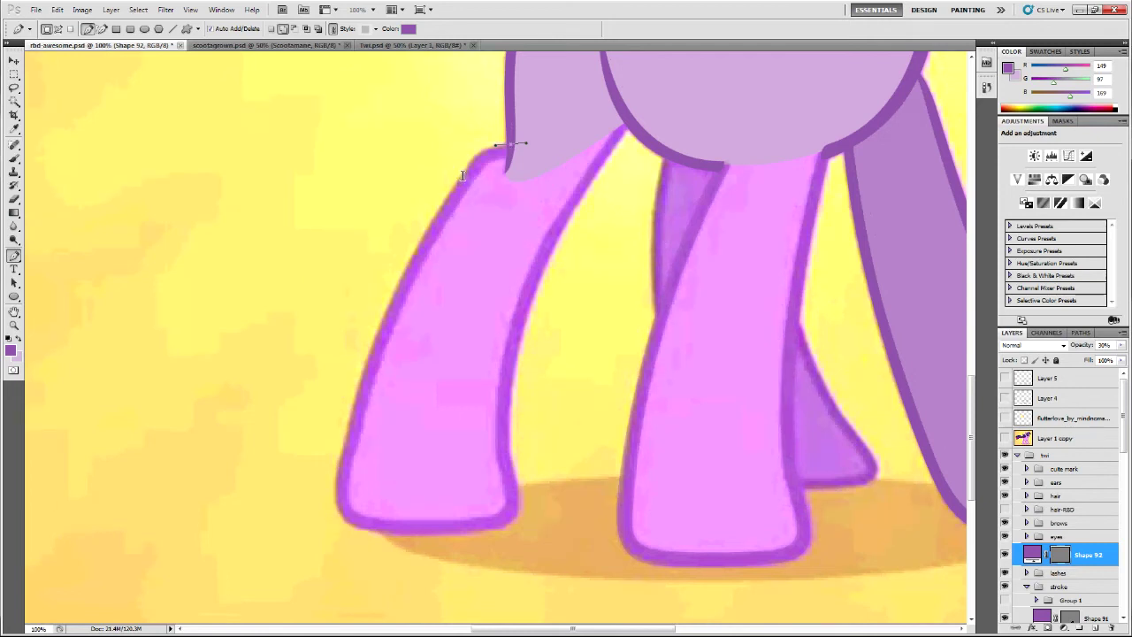
Curve the new outline around the far left leg's upper corner and adjust its handles to the reference
{"action": "left_click_drag", "start_coordinate": [461, 176], "coordinate": [445, 199]}
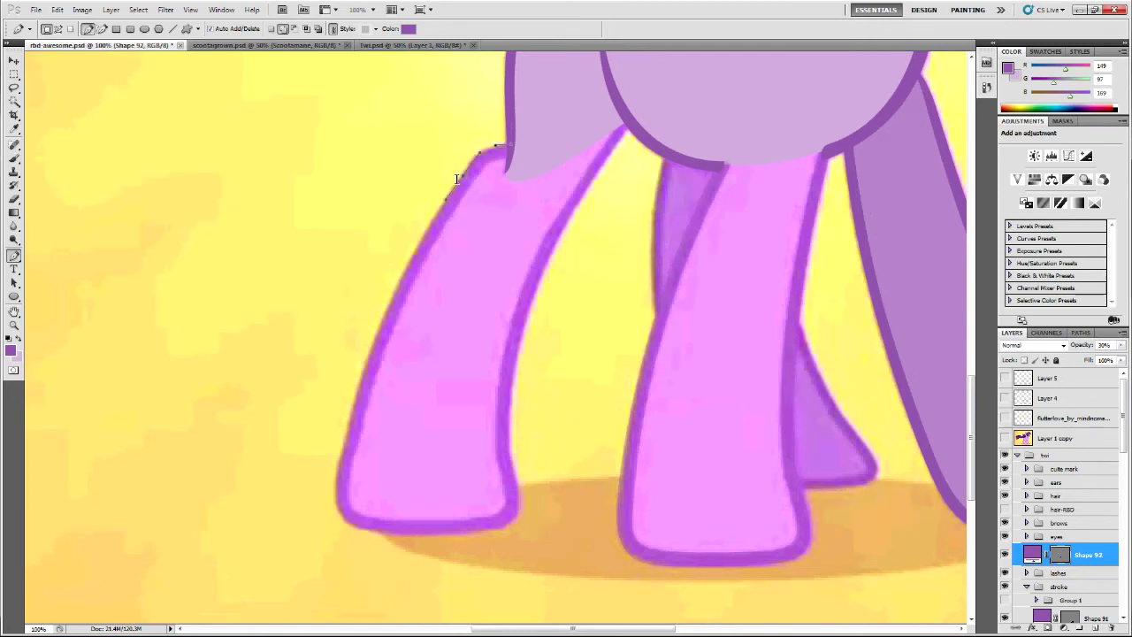
{"action": "left_click_drag", "start_coordinate": [495, 145], "coordinate": [479, 149]}
{"action": "left_click", "coordinate": [510, 145], "text": "ctrl"}
{"action": "left_click_drag", "start_coordinate": [478, 148], "coordinate": [473, 148]}
{"action": "left_click", "coordinate": [461, 176]}
Extend the outline down the far left leg's outer left edge to the hoof and adjust the curve handle
{"action": "left_click_drag", "start_coordinate": [336, 477], "coordinate": [336, 502]}
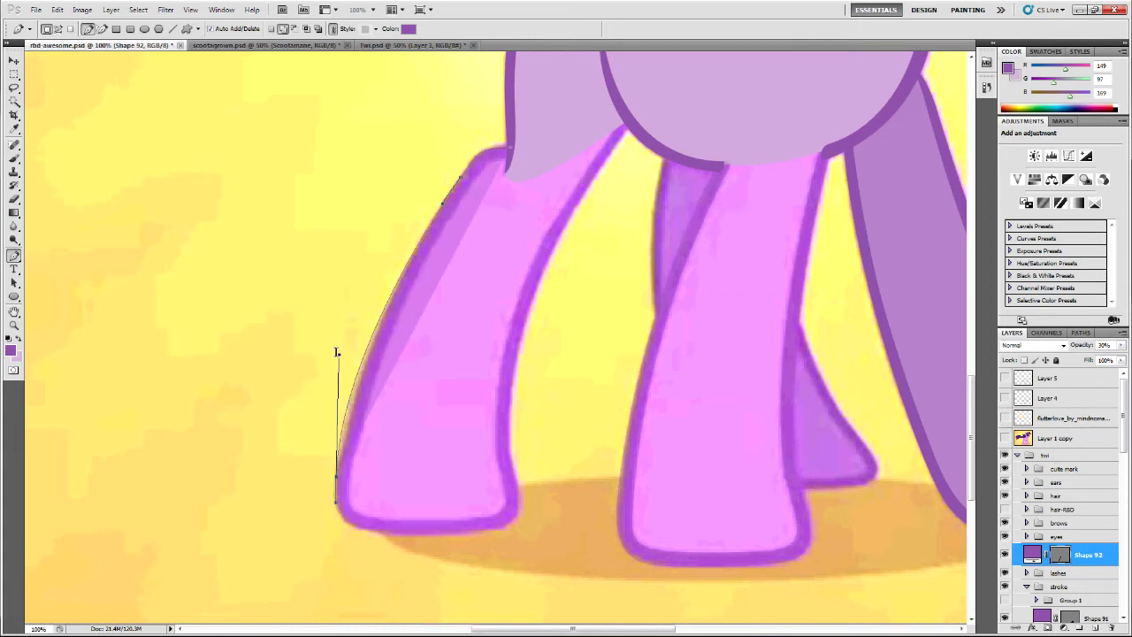
{"action": "left_click", "coordinate": [344, 347], "text": "ctrl"}
{"action": "left_click", "coordinate": [355, 371], "text": "ctrl"}
{"action": "left_click_drag", "start_coordinate": [337, 354], "coordinate": [344, 363]}
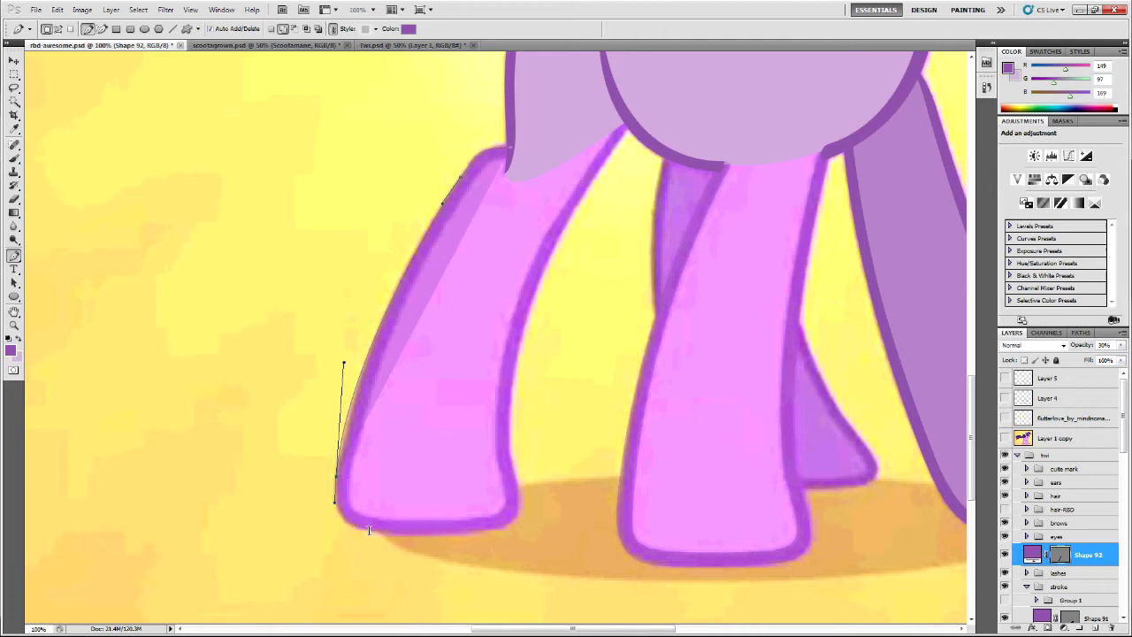
Carry the outline along the bottom of the far left hoof and up past the notch on its right side
{"action": "left_click_drag", "start_coordinate": [370, 529], "coordinate": [402, 534]}
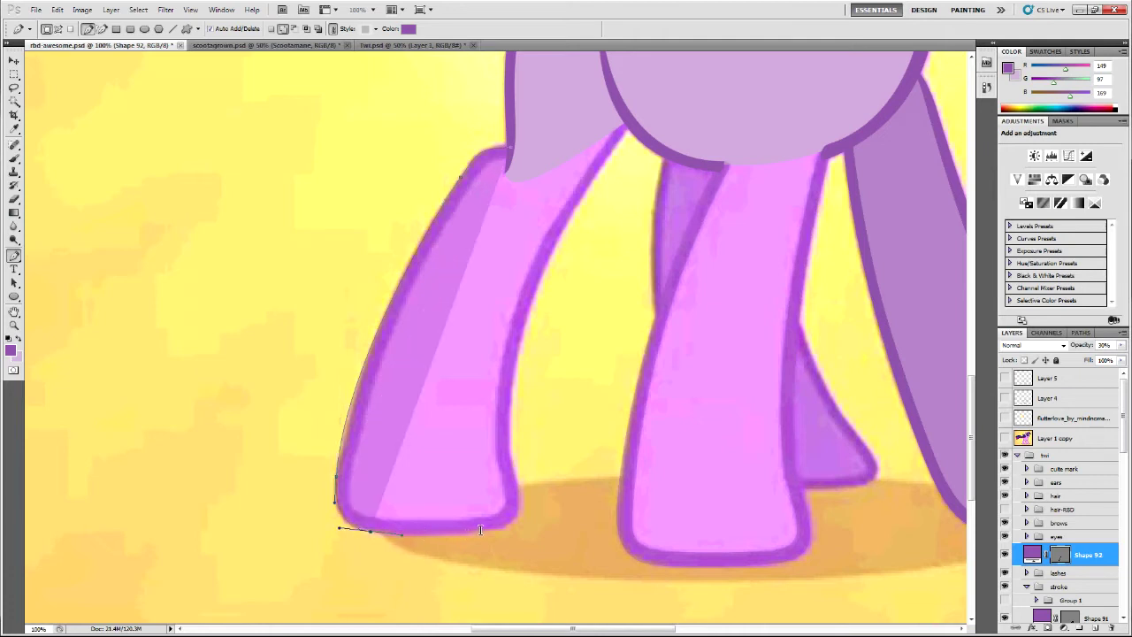
{"action": "left_click_drag", "start_coordinate": [480, 529], "coordinate": [501, 526]}
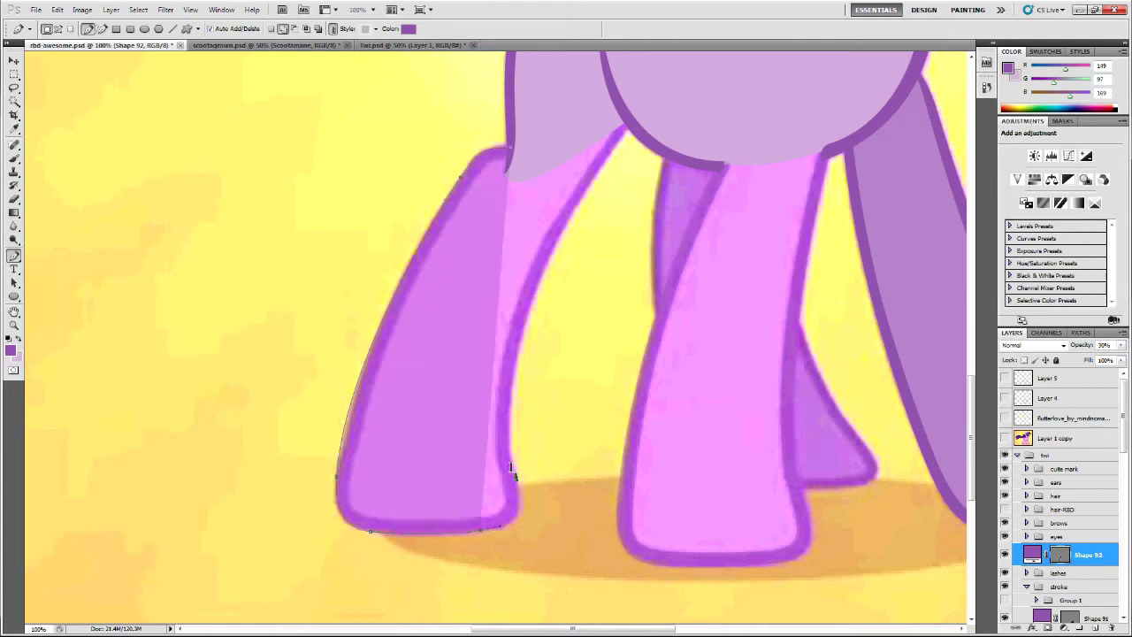
{"action": "left_click_drag", "start_coordinate": [515, 477], "coordinate": [530, 529]}
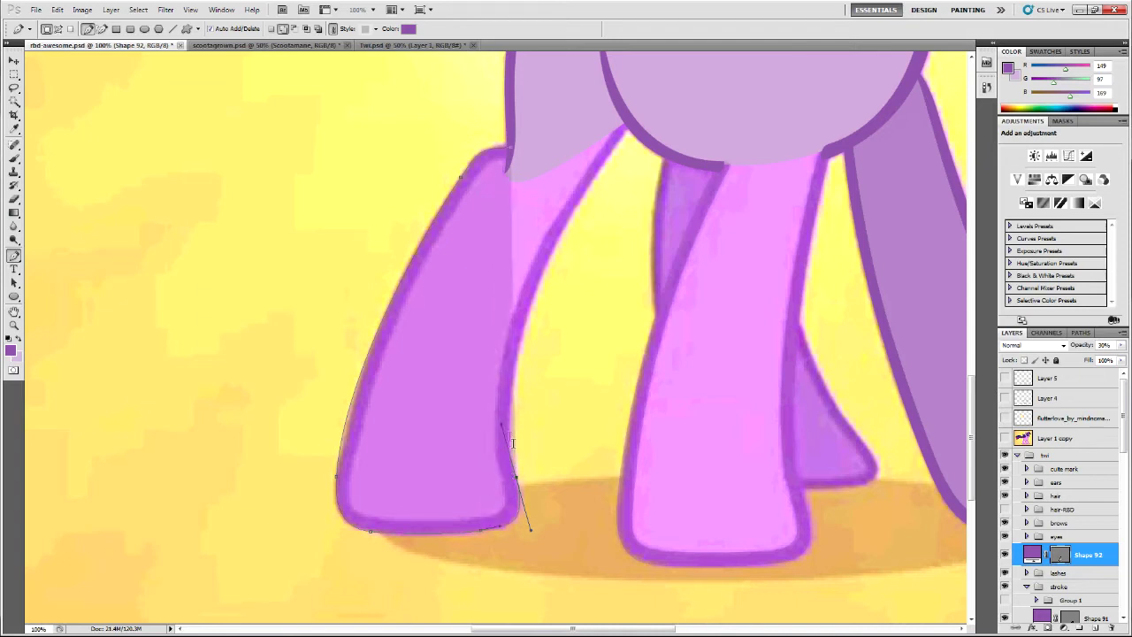
{"action": "left_click_drag", "start_coordinate": [501, 425], "coordinate": [507, 398]}
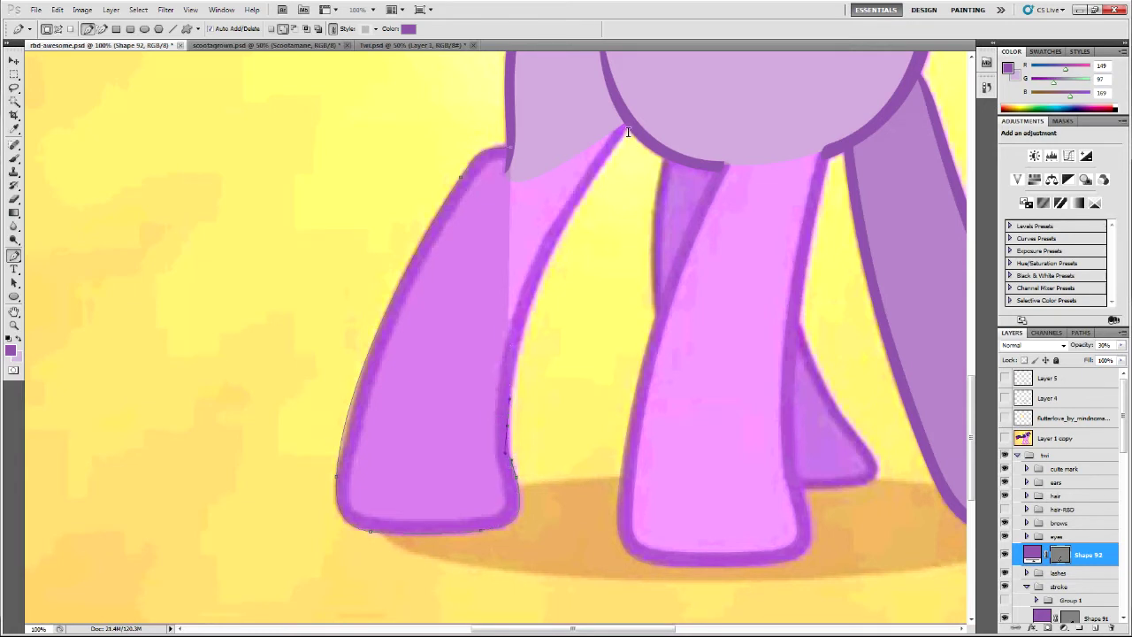
Extend the outline up the far left leg's right edge to the belly line and fit its curve handles
{"action": "left_click_drag", "start_coordinate": [627, 131], "coordinate": [692, 73]}
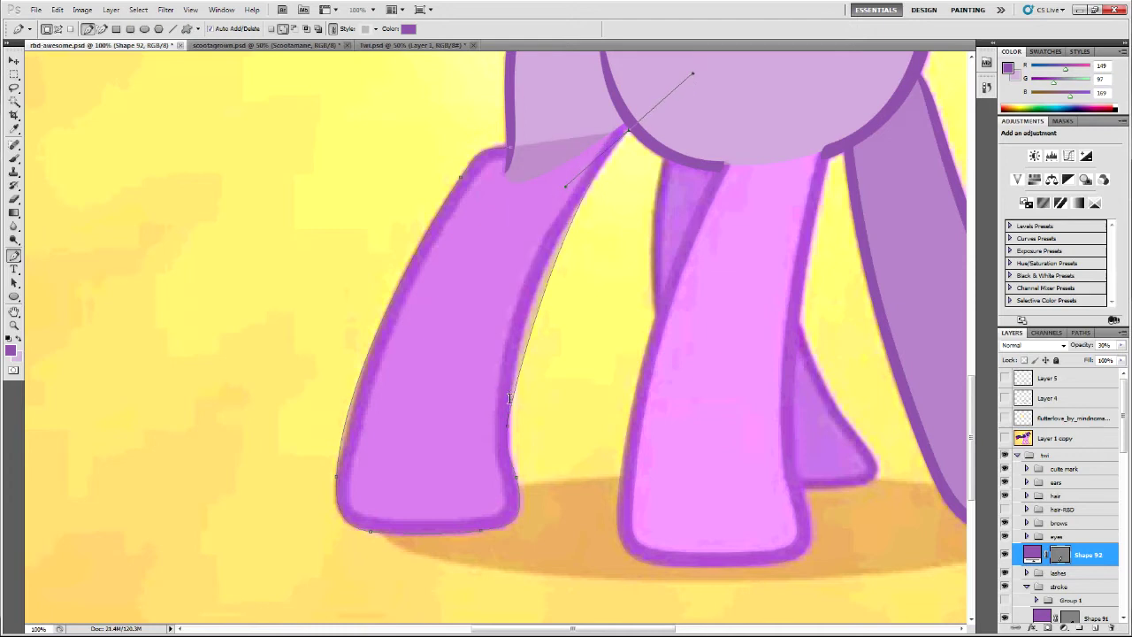
{"action": "left_click_drag", "start_coordinate": [509, 398], "coordinate": [513, 325]}
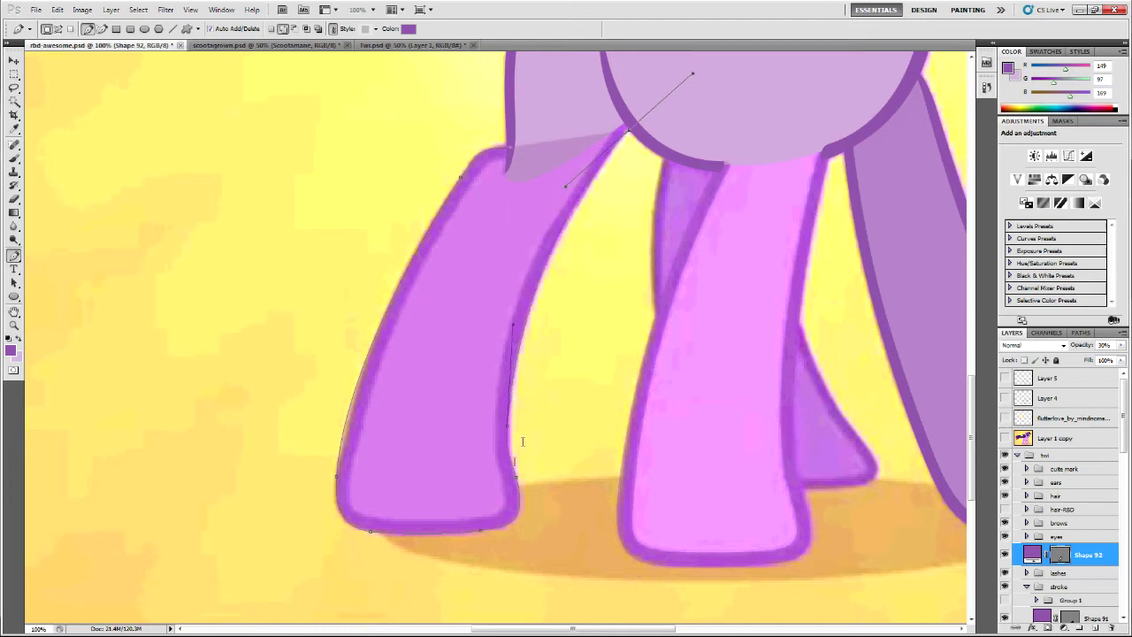
{"action": "scroll", "coordinate": [522, 441], "scroll_direction": "up", "scroll_amount": 5}
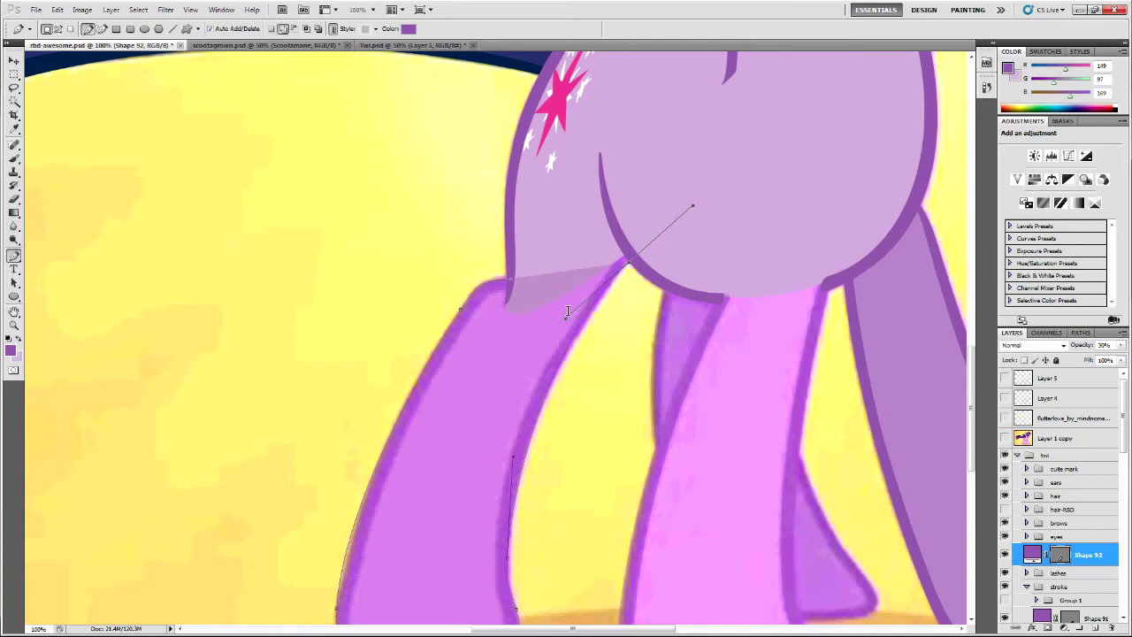
{"action": "left_click_drag", "start_coordinate": [568, 310], "coordinate": [631, 256]}
{"action": "left_click_drag", "start_coordinate": [511, 454], "coordinate": [512, 447]}
{"action": "mouse_move", "coordinate": [687, 194]}
{"action": "left_mouse_down"}
{"action": "mouse_move", "coordinate": [632, 247]}
{"action": "mouse_move", "coordinate": [638, 239]}
{"action": "left_mouse_up"}
{"action": "scroll", "coordinate": [475, 512], "scroll_direction": "down", "scroll_amount": 3}
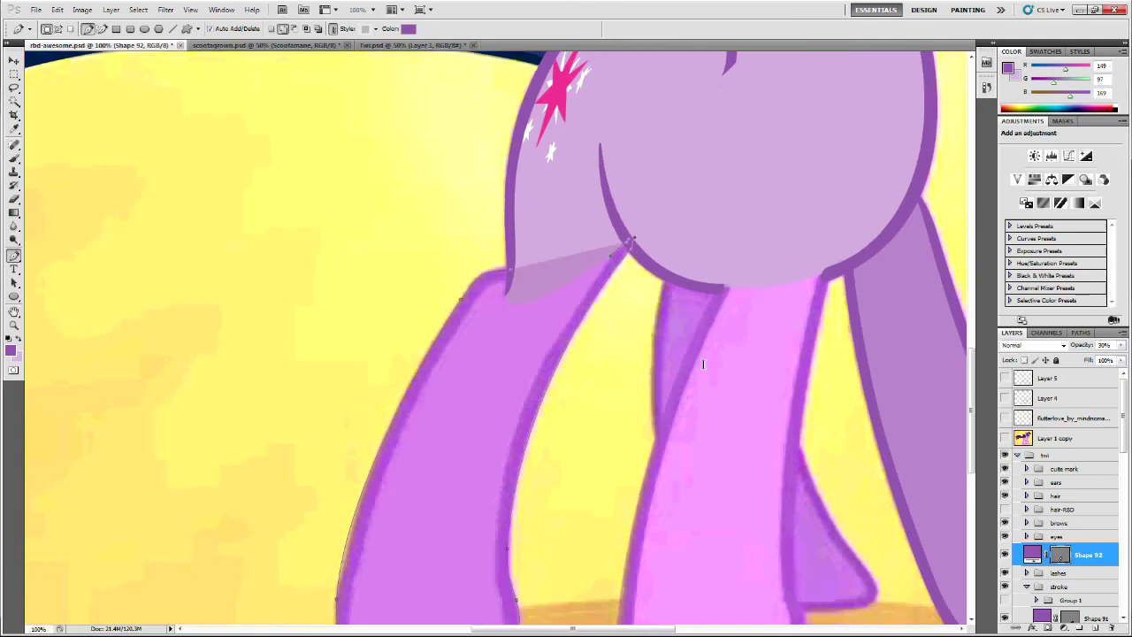
Run the stroke's inner edge from the belly down the leg's right side to just above the hoof, adjusting its handles
{"action": "left_click_drag", "start_coordinate": [493, 483], "coordinate": [492, 323]}
{"action": "scroll", "coordinate": [510, 575], "scroll_direction": "down", "scroll_amount": 1}
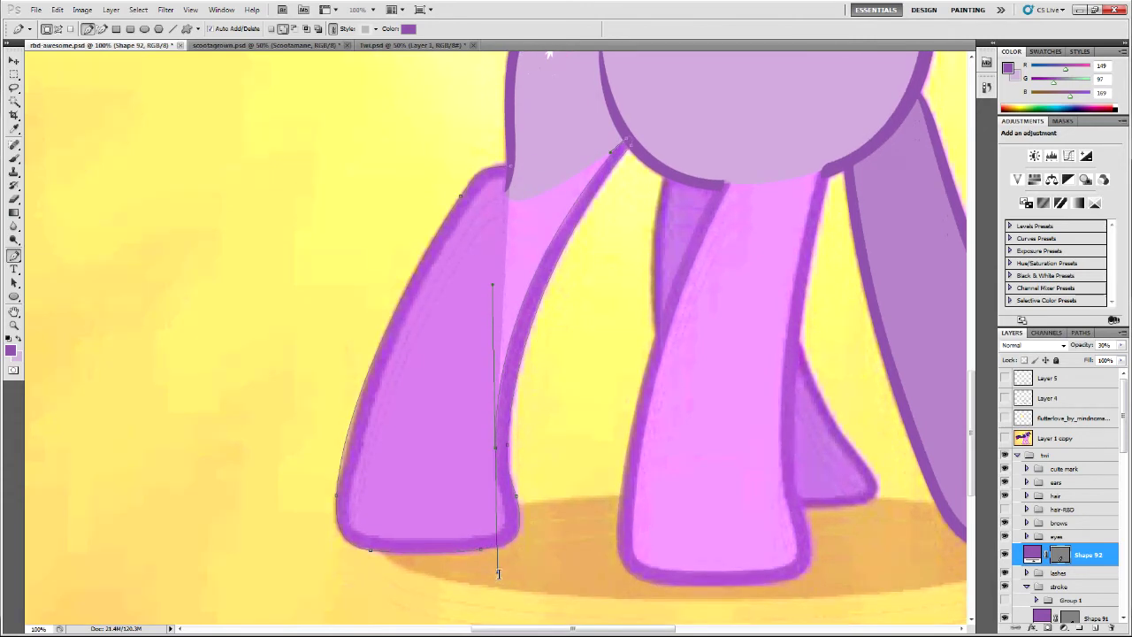
{"action": "left_click_drag", "start_coordinate": [498, 573], "coordinate": [496, 467]}
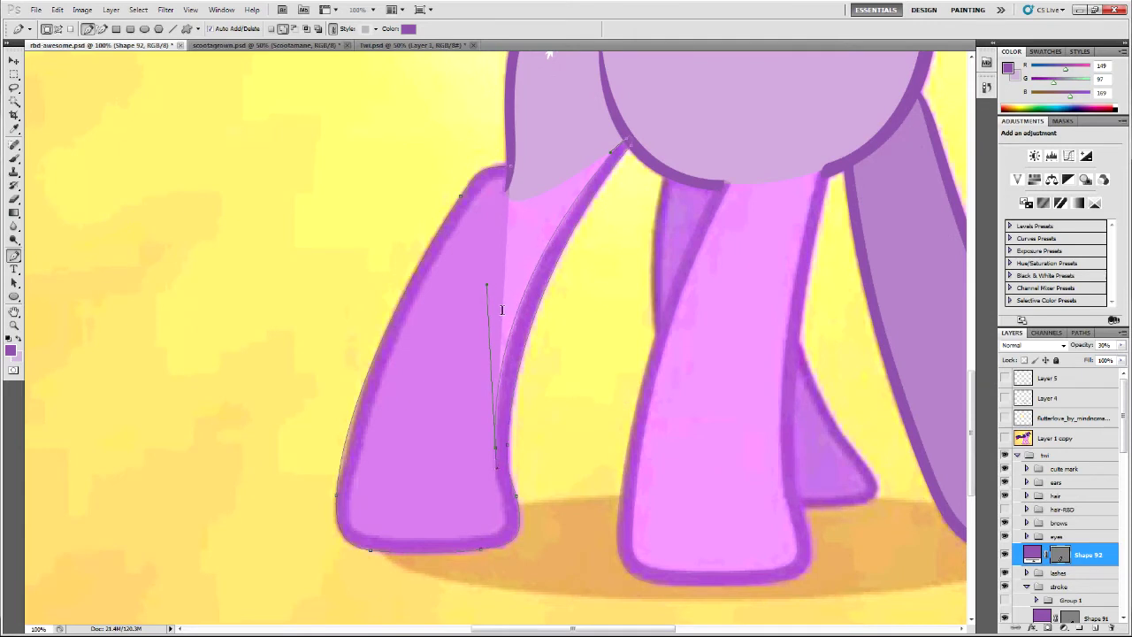
{"action": "left_click_drag", "start_coordinate": [486, 284], "coordinate": [492, 292]}
Trace the inner edge around the hoof bottom and up the leg's left side to its upper corner
{"action": "left_click_drag", "start_coordinate": [503, 497], "coordinate": [482, 536]}
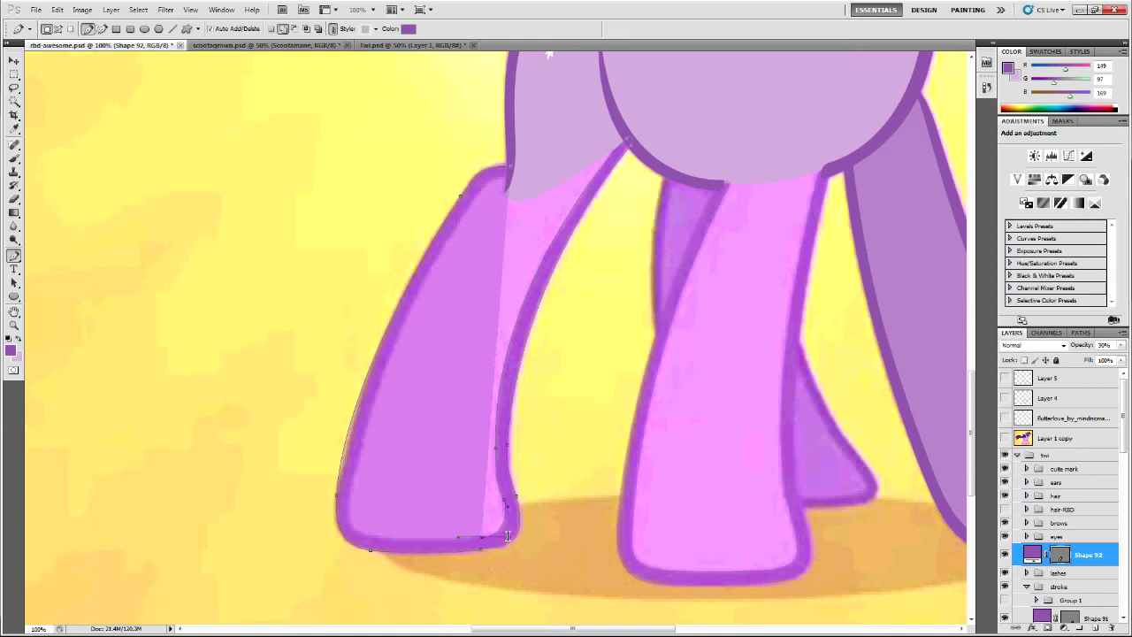
{"action": "left_click", "coordinate": [373, 534]}
{"action": "left_click_drag", "start_coordinate": [374, 535], "coordinate": [351, 478]}
{"action": "right_click", "coordinate": [352, 479]}
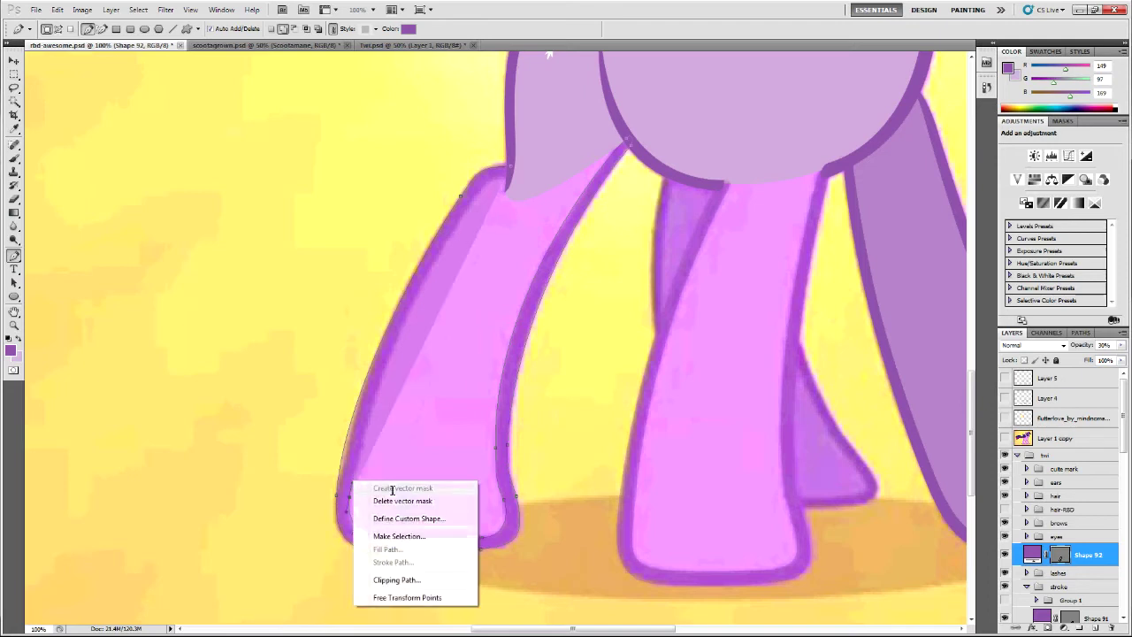
{"action": "left_click", "coordinate": [395, 446]}
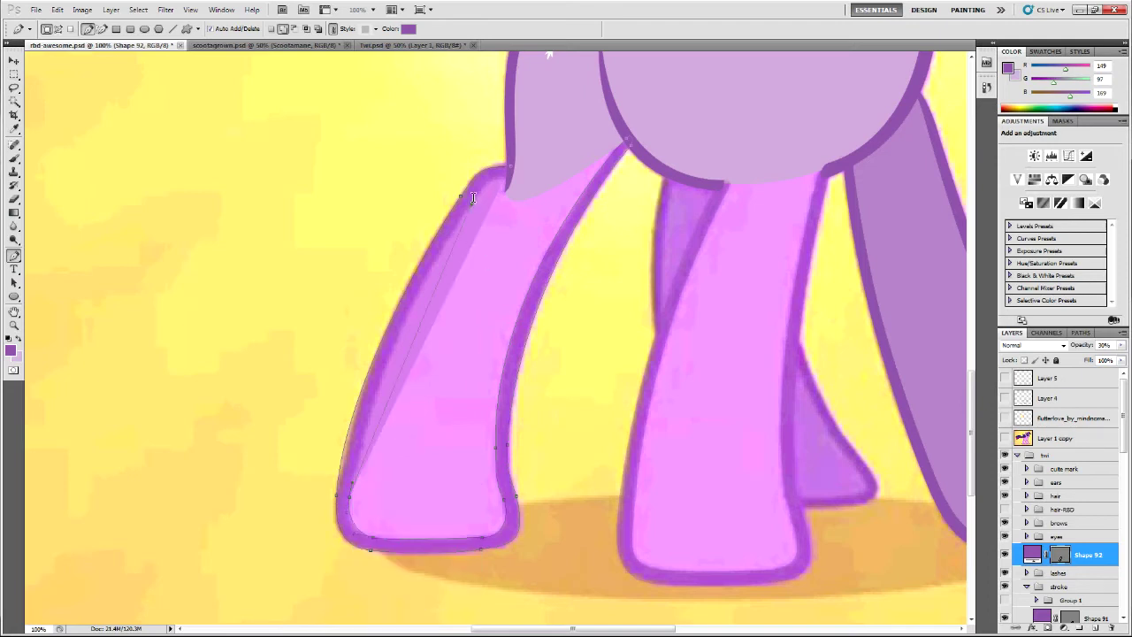
{"action": "left_click_drag", "start_coordinate": [471, 203], "coordinate": [541, 139]}
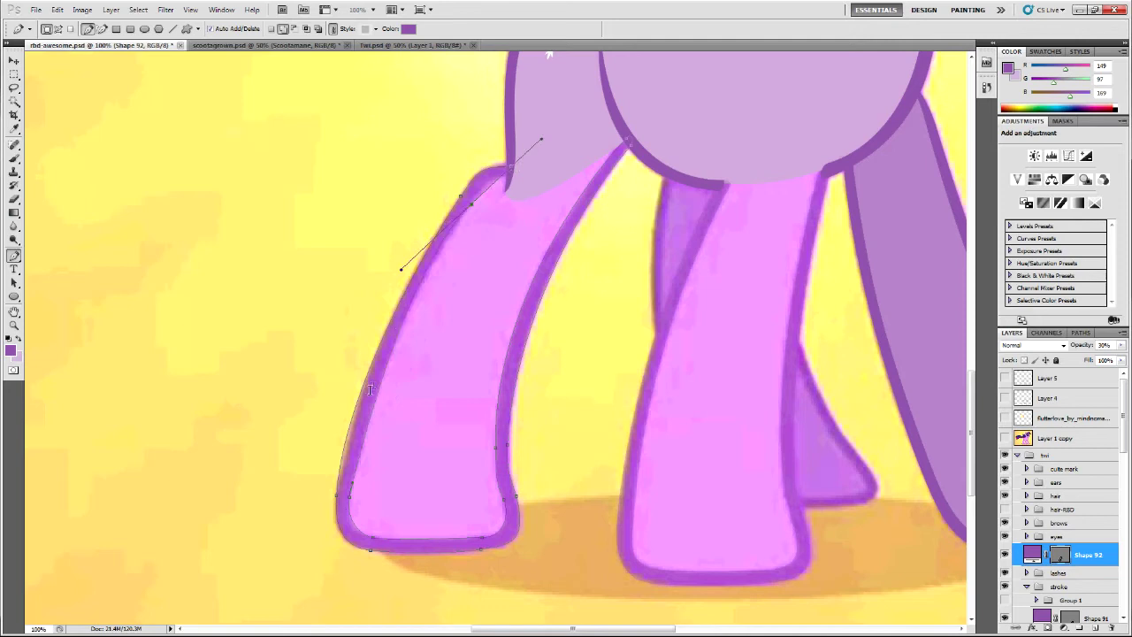
Adjust the curve handles on the outer and inner edges of the far left leg's left side to follow the reference outline
{"action": "left_click", "coordinate": [337, 491], "text": "ctrl"}
{"action": "left_click_drag", "start_coordinate": [344, 382], "coordinate": [375, 314]}
{"action": "left_click_drag", "start_coordinate": [436, 226], "coordinate": [423, 244]}
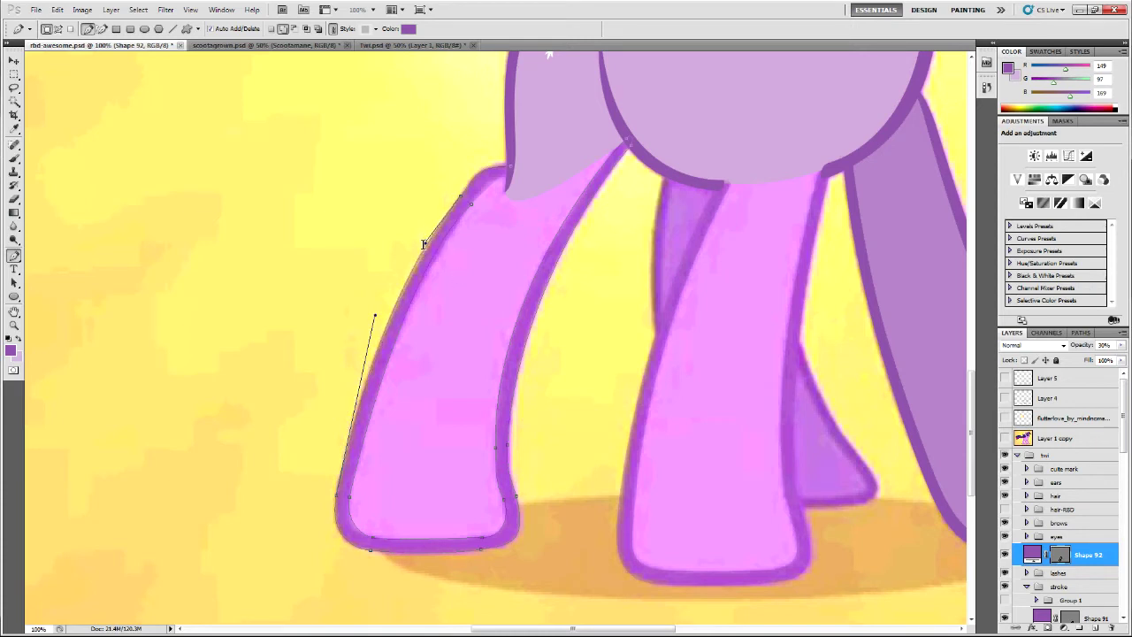
{"action": "left_click", "coordinate": [470, 203], "text": "ctrl"}
{"action": "scroll", "coordinate": [463, 447], "scroll_direction": "up", "scroll_amount": 2}
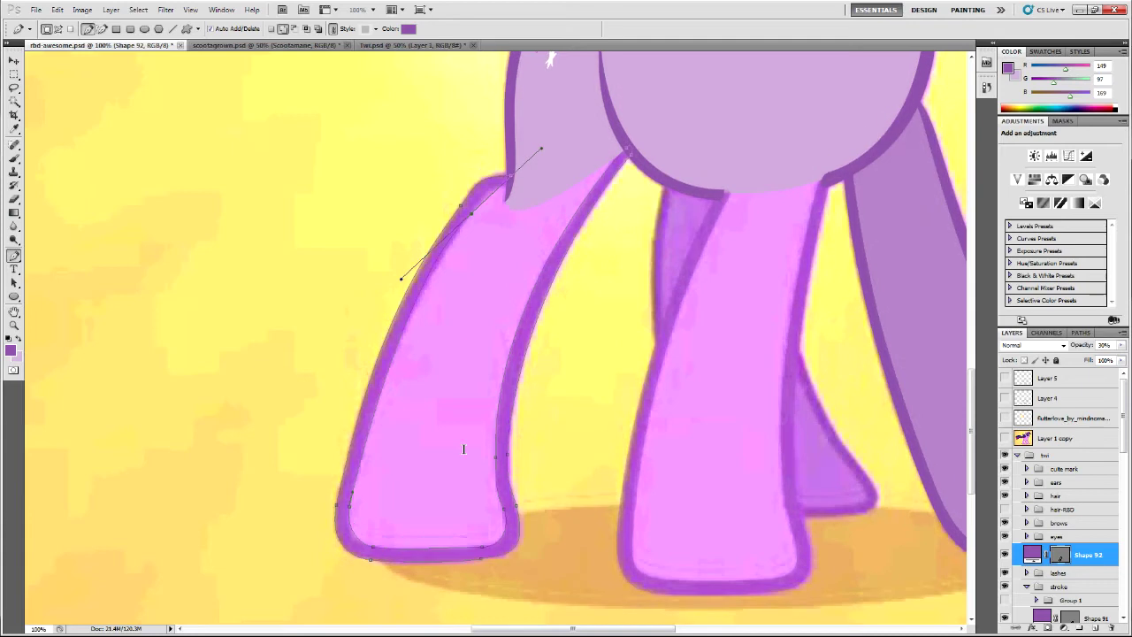
{"action": "left_click_drag", "start_coordinate": [539, 177], "coordinate": [480, 233]}
{"action": "left_click", "coordinate": [405, 316], "text": "ctrl"}
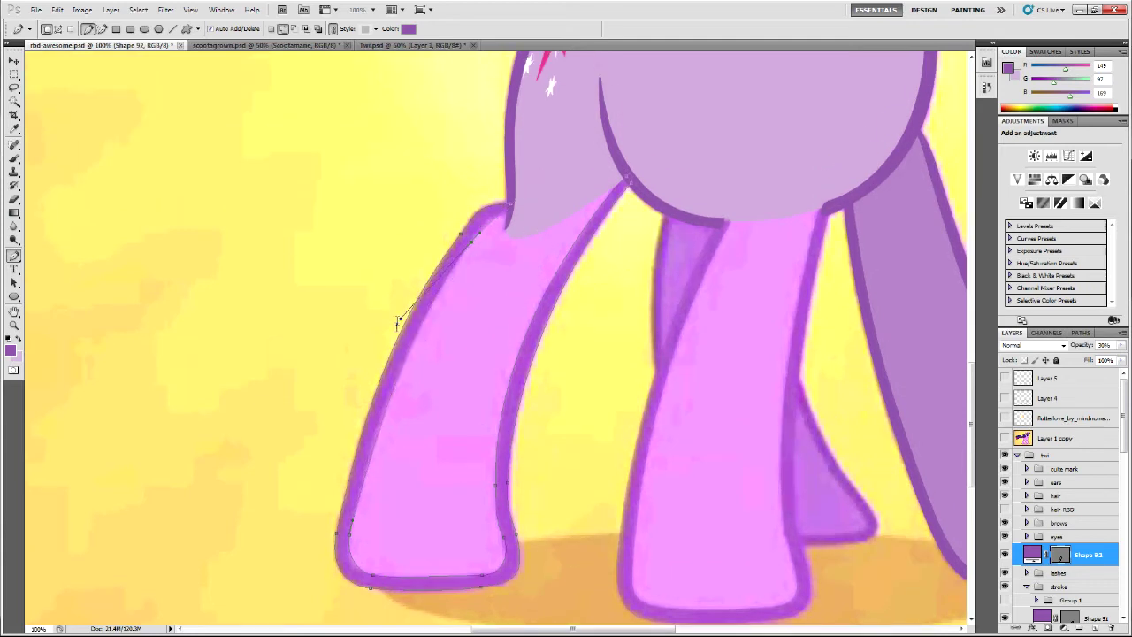
Close the far left leg's stroke shape at its upper corner against the rump and fit the closing curve
{"action": "left_click_drag", "start_coordinate": [505, 215], "coordinate": [536, 216]}
{"action": "left_click", "coordinate": [510, 203]}
{"action": "left_click", "coordinate": [522, 213], "text": "ctrl"}
{"action": "left_click_drag", "start_coordinate": [530, 215], "coordinate": [518, 207]}
{"action": "scroll", "coordinate": [963, 415], "scroll_direction": "down", "scroll_amount": 2}
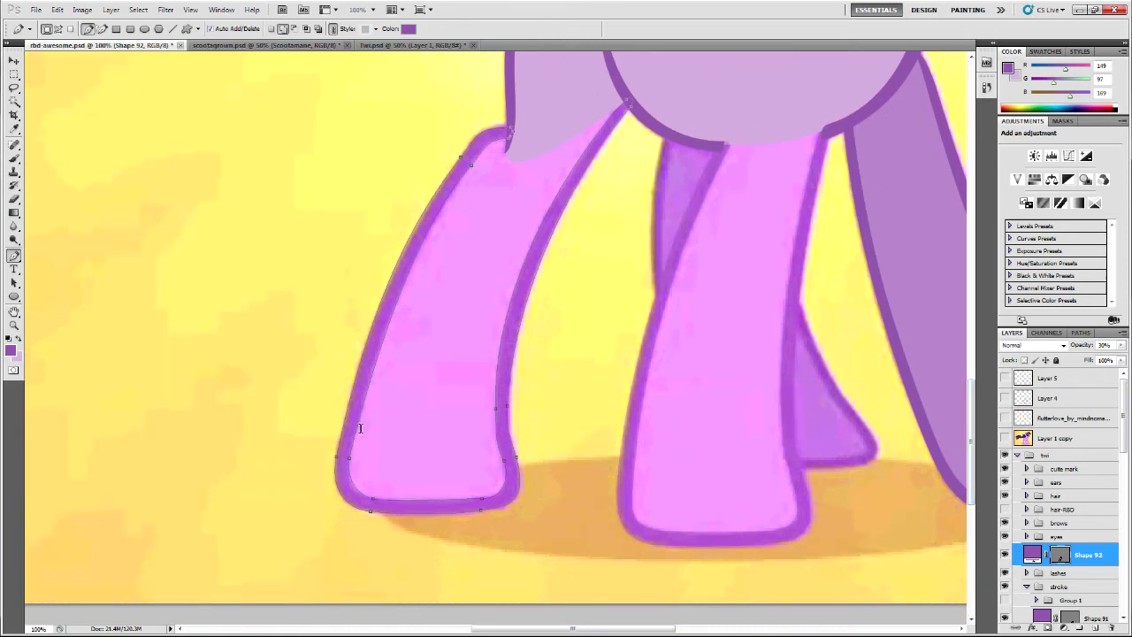
{"action": "left_click", "coordinate": [388, 278]}
{"action": "left_click_drag", "start_coordinate": [389, 281], "coordinate": [389, 285]}
{"action": "key", "text": "ctrl+alt+z"}
{"action": "key", "text": "ctrl+alt+z"}
Draw a thin stroke shape for the rear leg's left edge, from the belly line down to the middle leg
{"action": "left_click_drag", "start_coordinate": [680, 628], "coordinate": [503, 616]}
{"action": "scroll", "coordinate": [528, 501], "scroll_direction": "up", "scroll_amount": 3}
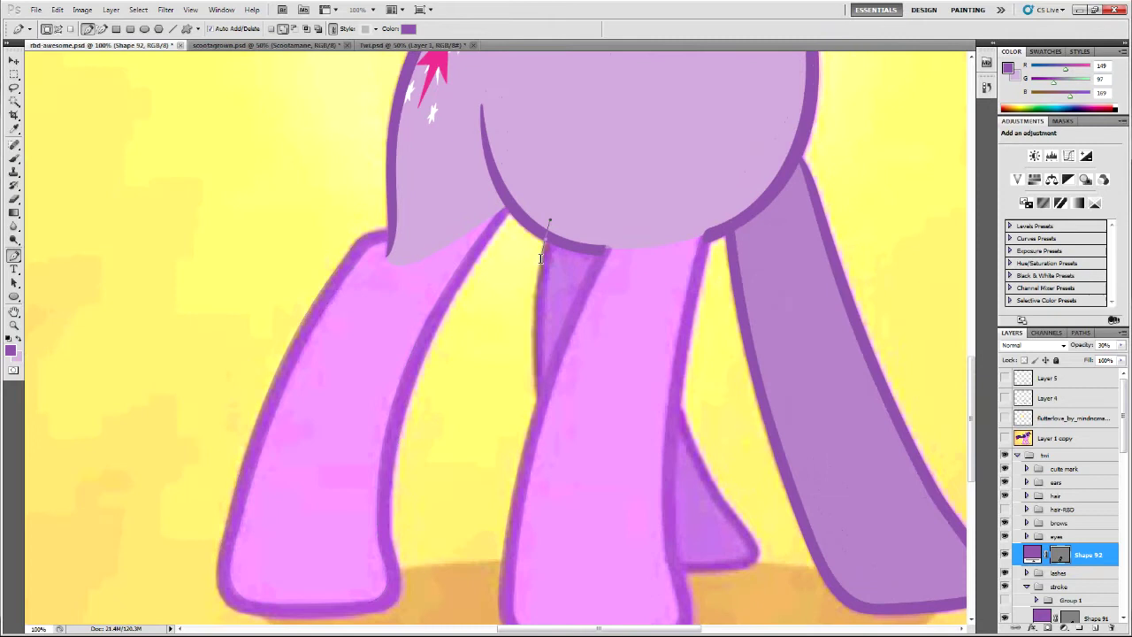
{"action": "left_click_drag", "start_coordinate": [545, 240], "coordinate": [539, 269]}
{"action": "left_click_drag", "start_coordinate": [538, 401], "coordinate": [542, 374]}
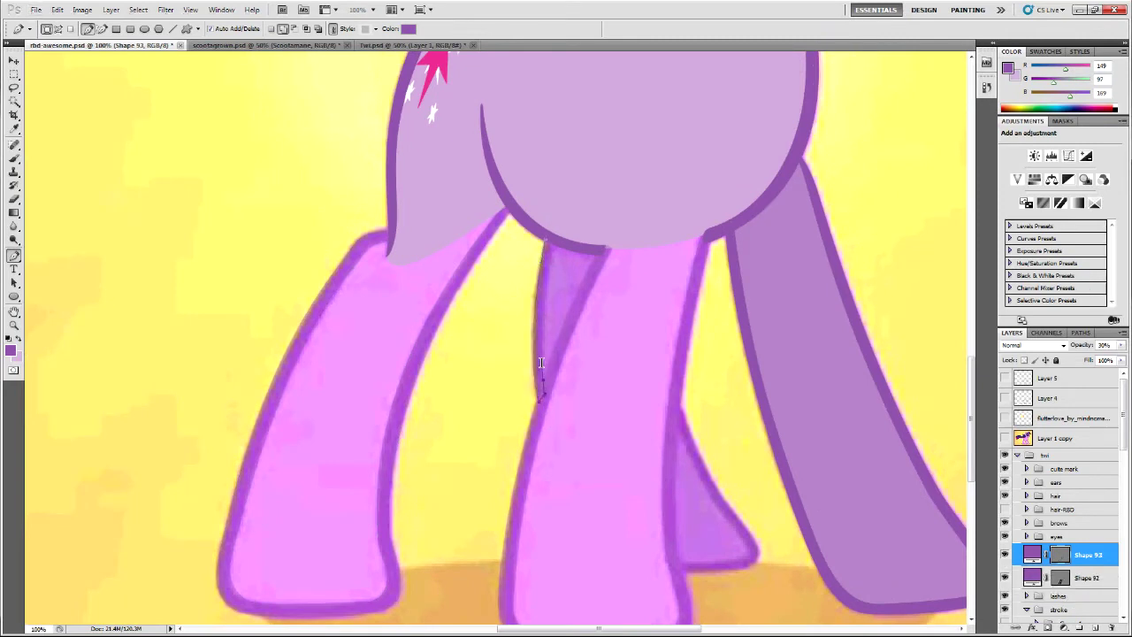
{"action": "mouse_move", "coordinate": [555, 245]}
{"action": "left_mouse_down"}
{"action": "mouse_move", "coordinate": [567, 210]}
{"action": "mouse_move", "coordinate": [551, 232]}
{"action": "left_mouse_up"}
{"action": "left_click", "coordinate": [542, 380], "text": "ctrl"}
{"action": "scroll", "coordinate": [685, 345], "scroll_direction": "down", "scroll_amount": 3}
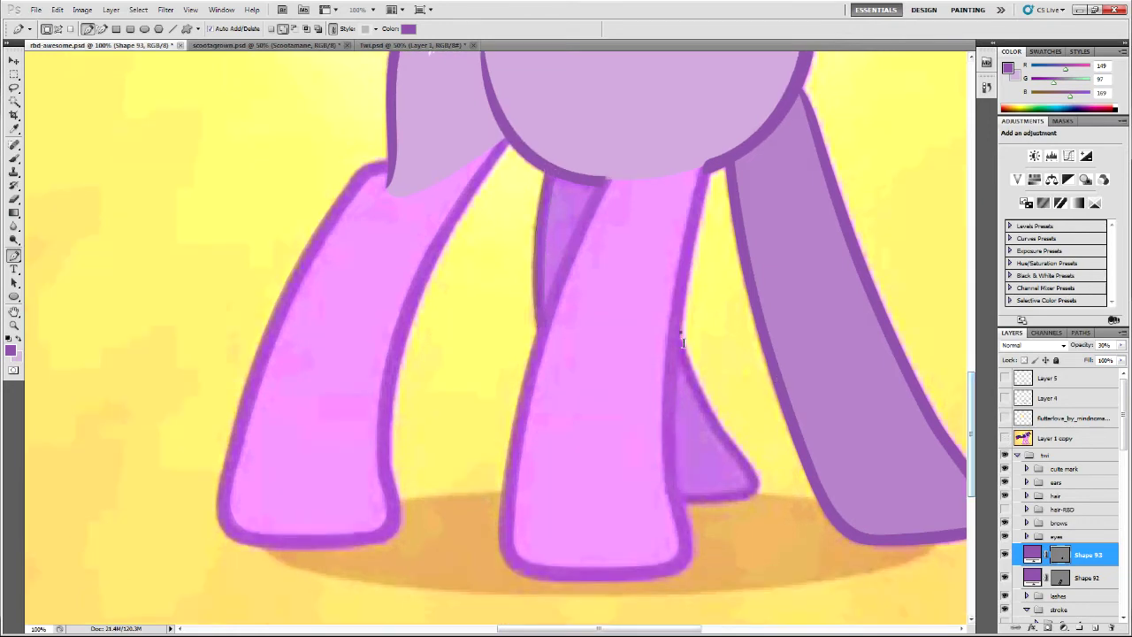
Trace the outer edge of the rear hoof showing behind the middle leg, down its slope, around the toe and along the bottom
{"action": "left_click_drag", "start_coordinate": [681, 332], "coordinate": [685, 356]}
{"action": "left_click", "coordinate": [686, 357]}
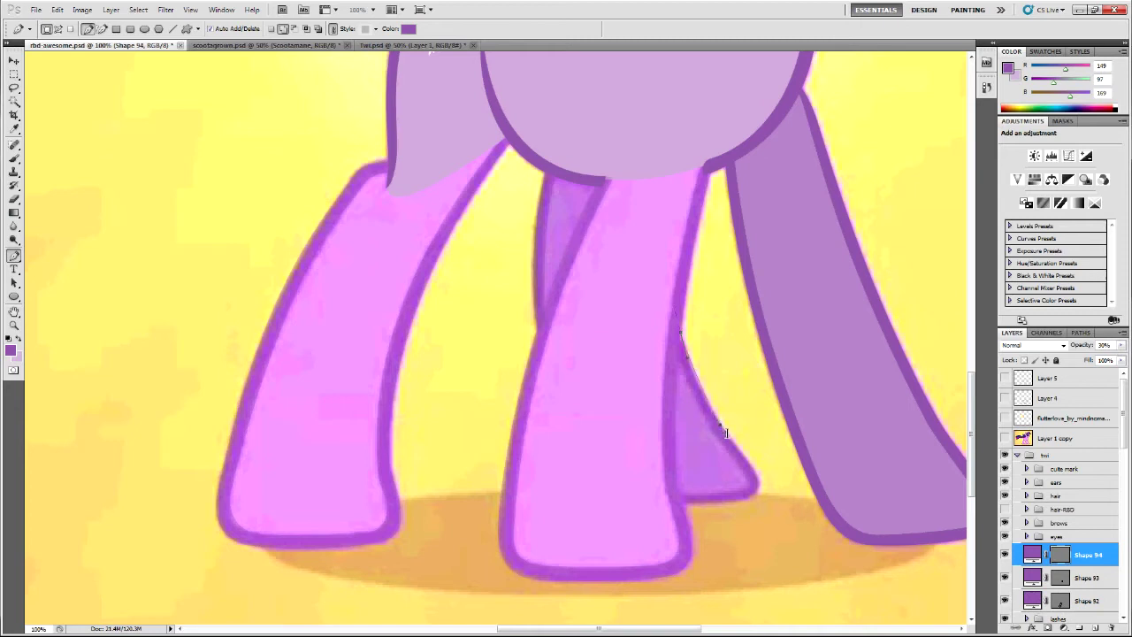
{"action": "left_click_drag", "start_coordinate": [751, 467], "coordinate": [754, 472]}
{"action": "left_click", "coordinate": [757, 474]}
{"action": "left_click_drag", "start_coordinate": [736, 499], "coordinate": [682, 493]}
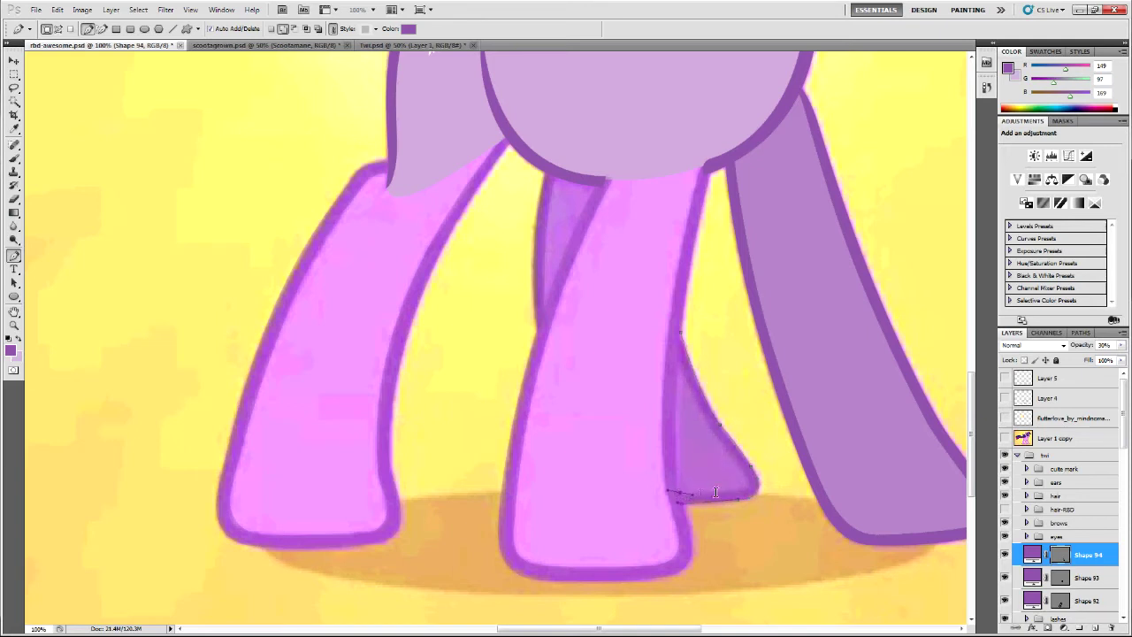
Trace the rear hoof stroke's inner edge back up to its start, closing the shape and adjusting its curve handles
{"action": "key", "text": "Return"}
{"action": "left_click", "coordinate": [680, 493]}
{"action": "left_click", "coordinate": [736, 501]}
{"action": "left_click_drag", "start_coordinate": [707, 502], "coordinate": [736, 487]}
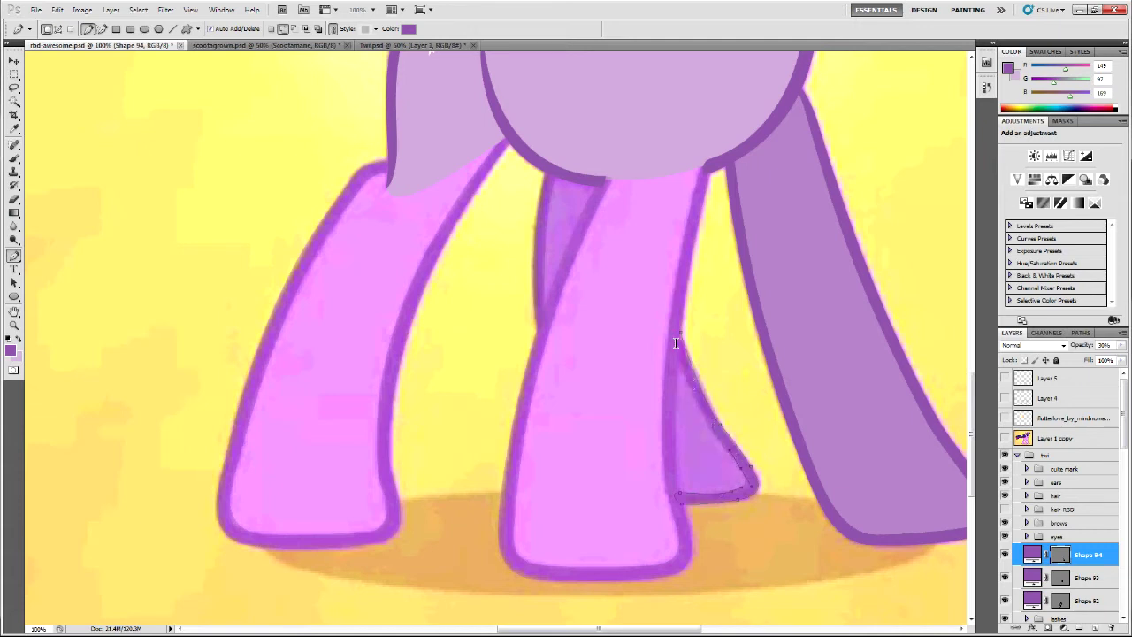
{"action": "left_click_drag", "start_coordinate": [670, 318], "coordinate": [664, 272]}
{"action": "left_click_drag", "start_coordinate": [721, 426], "coordinate": [695, 400]}
{"action": "left_click_drag", "start_coordinate": [738, 500], "coordinate": [771, 492]}
{"action": "left_click_drag", "start_coordinate": [769, 500], "coordinate": [768, 502]}
Set the opacity of the leg stroke layers Shape 91, Shape 92, Shape 93 and Shape 94 to 100%
{"action": "key", "text": "0"}
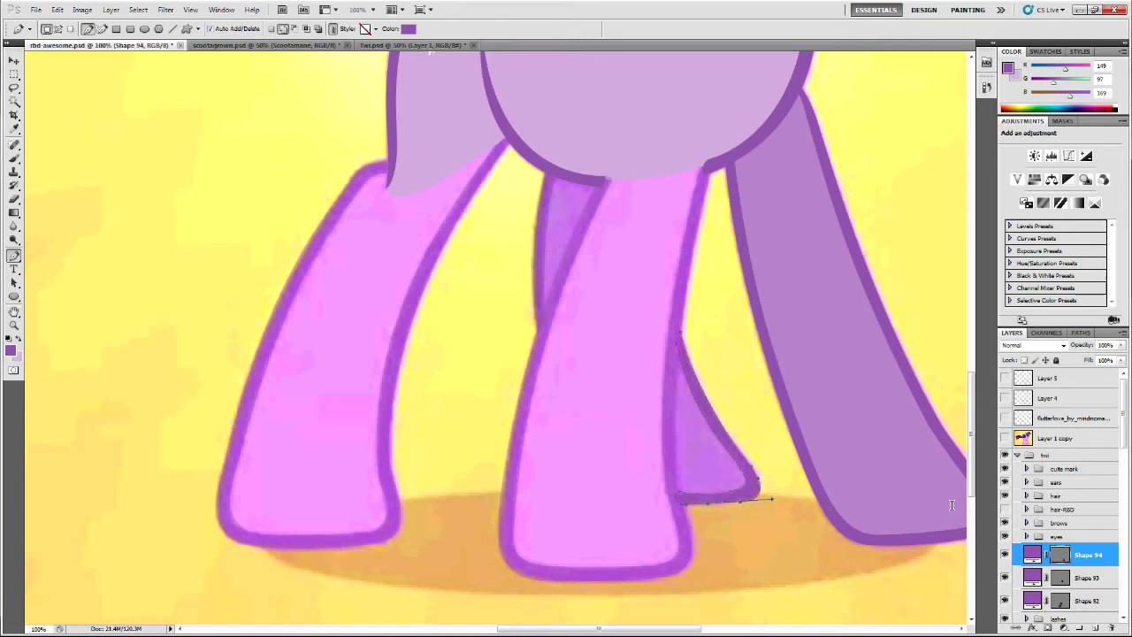
{"action": "left_click", "coordinate": [1066, 577]}
{"action": "left_click", "coordinate": [1074, 599]}
{"action": "scroll", "coordinate": [1061, 573], "scroll_direction": "down", "scroll_amount": 2}
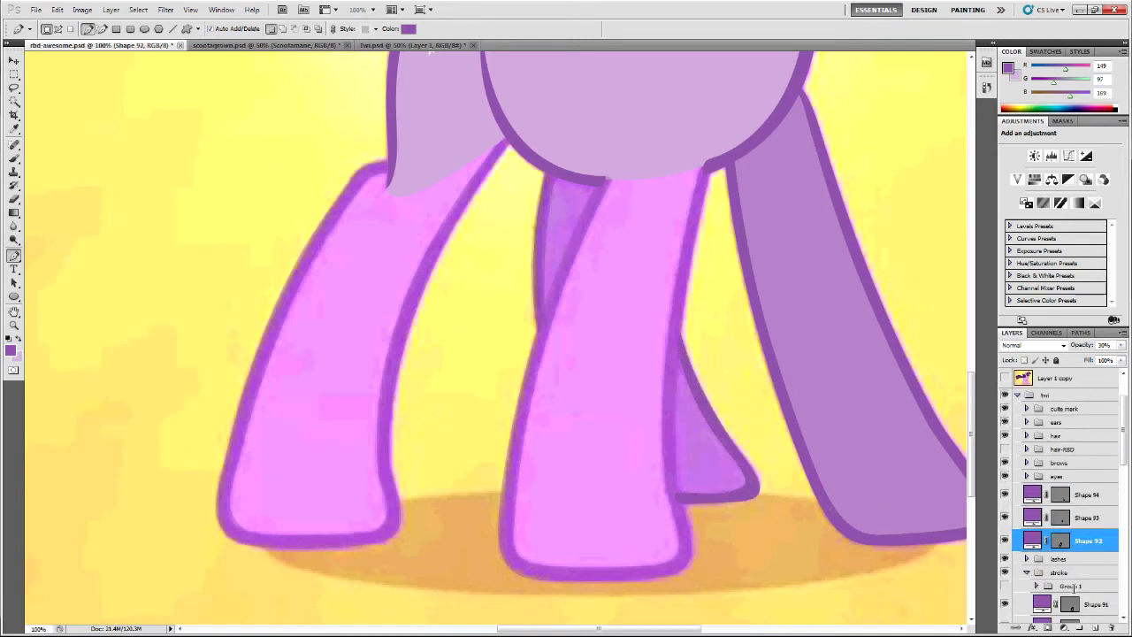
{"action": "key", "text": "0"}
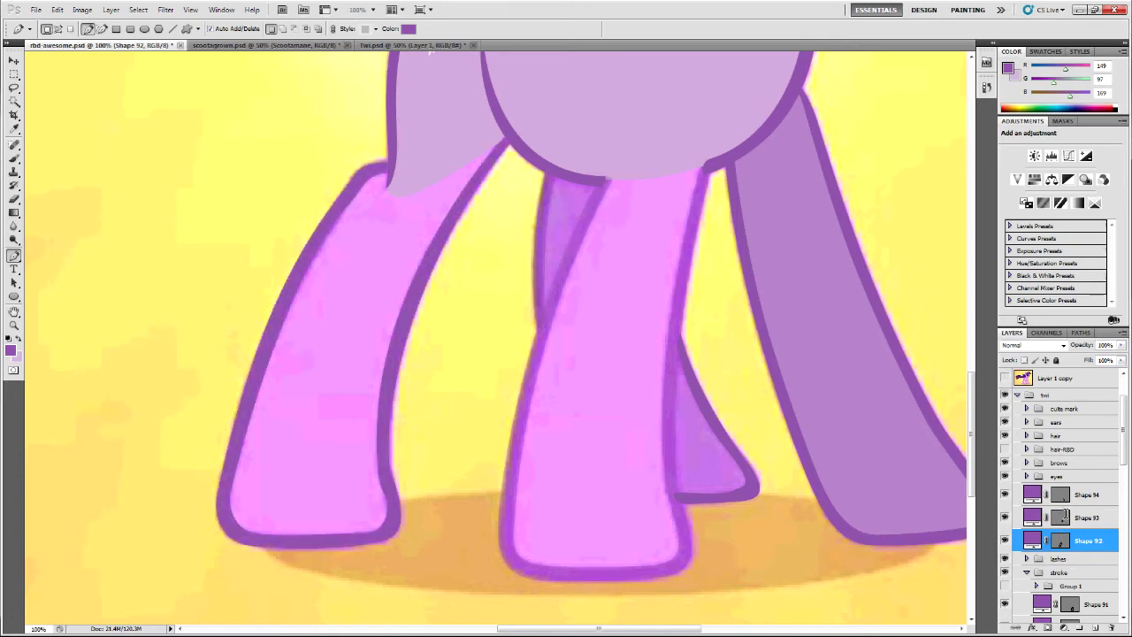
{"action": "left_click", "coordinate": [1071, 520]}
{"action": "left_click", "coordinate": [1074, 539]}
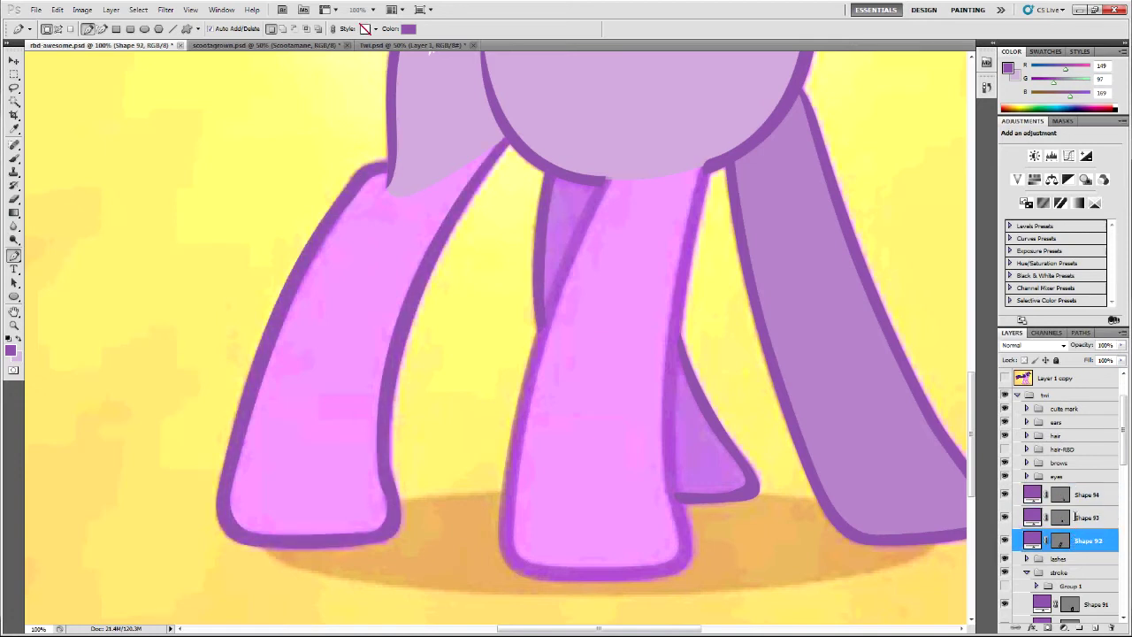
{"action": "left_click", "coordinate": [1075, 516]}
{"action": "left_click", "coordinate": [1074, 498]}
{"action": "scroll", "coordinate": [1070, 571], "scroll_direction": "down", "scroll_amount": 2}
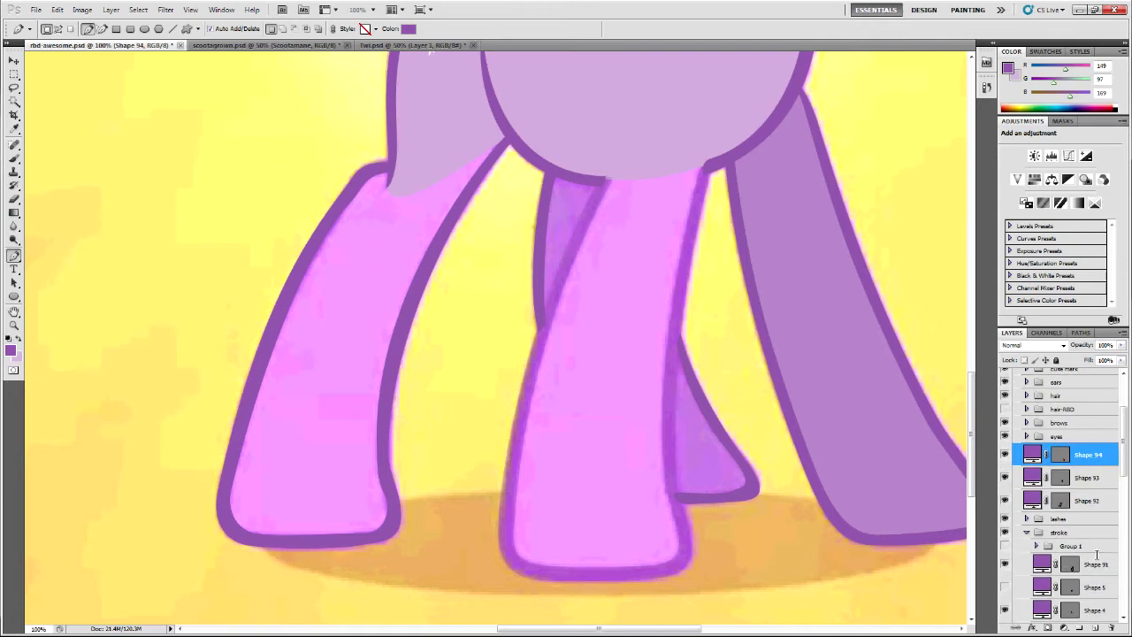
{"action": "left_click_drag", "start_coordinate": [1095, 559], "coordinate": [1087, 504]}
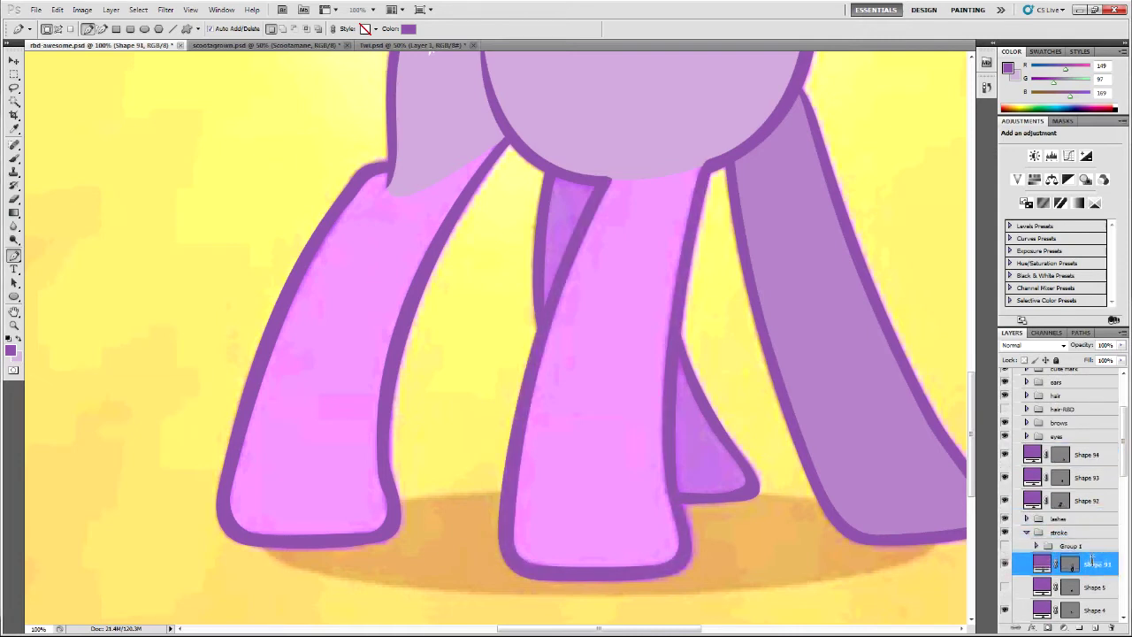
Move the layers Shape 92, Shape 93 and Shape 94 into the stroke group, directly above Shape 91
{"action": "left_click", "coordinate": [1084, 498]}
{"action": "left_click", "coordinate": [1077, 453], "text": "shift"}
{"action": "left_click_drag", "start_coordinate": [1078, 454], "coordinate": [1080, 555]}
{"action": "left_click", "coordinate": [1084, 518]}
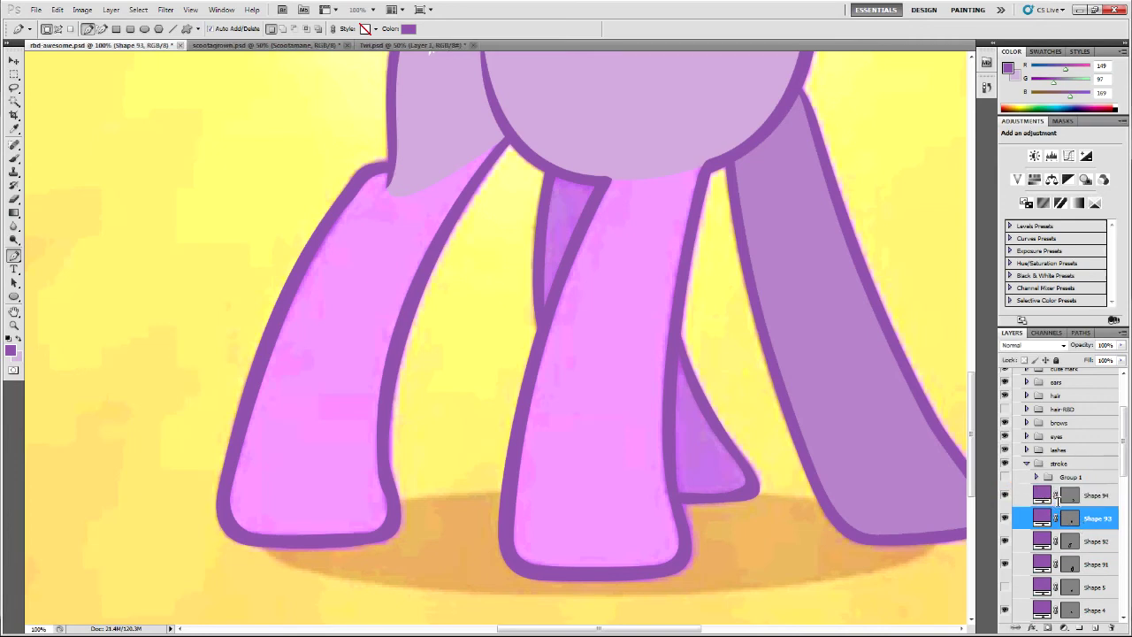
Hide the reference picture, Layer 1, so only the vector artwork shows
{"action": "scroll", "coordinate": [1057, 495], "scroll_direction": "down", "scroll_amount": 10}
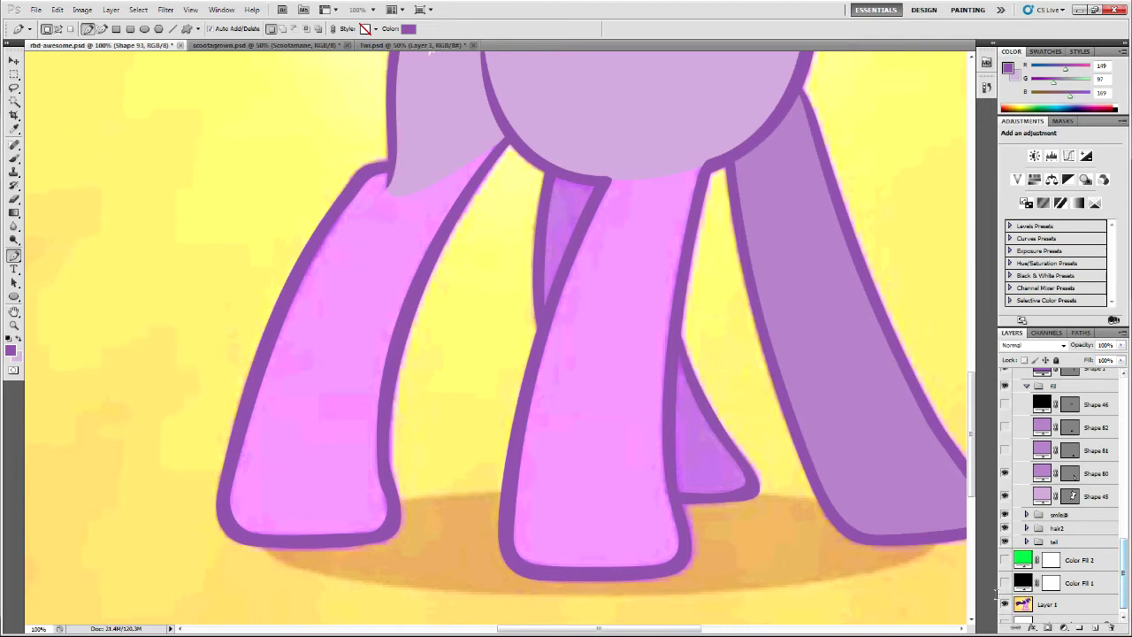
{"action": "left_click", "coordinate": [1004, 603]}
{"action": "left_click", "coordinate": [1003, 603]}
{"action": "left_click", "coordinate": [1004, 603]}
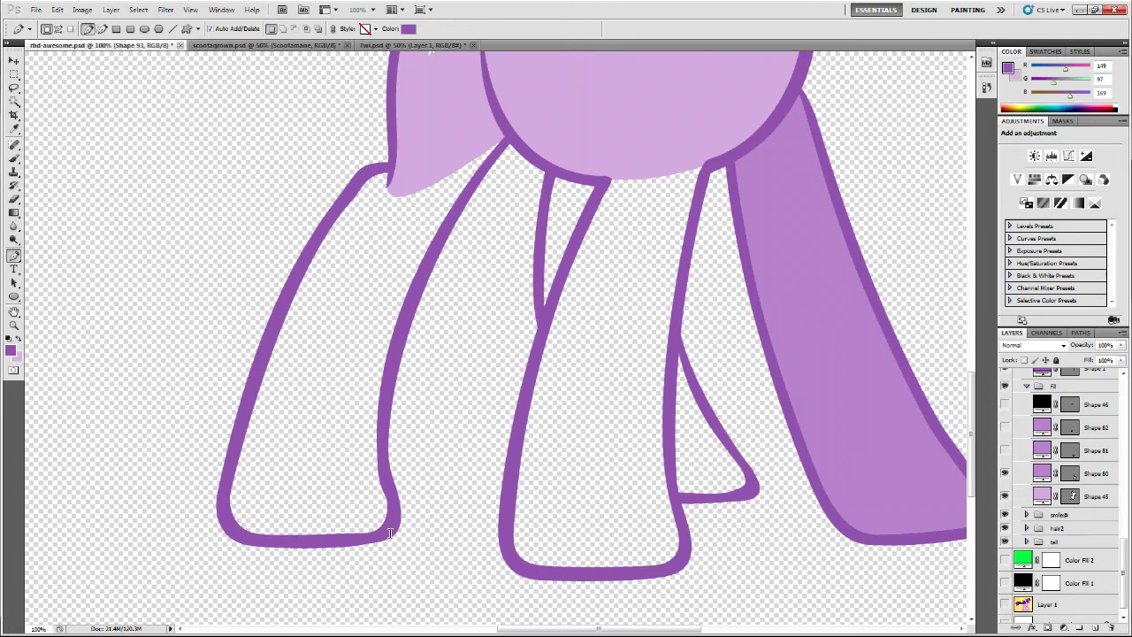
{"action": "left_click", "coordinate": [383, 539], "text": "ctrl"}
{"action": "left_click_drag", "start_coordinate": [362, 544], "coordinate": [387, 543]}
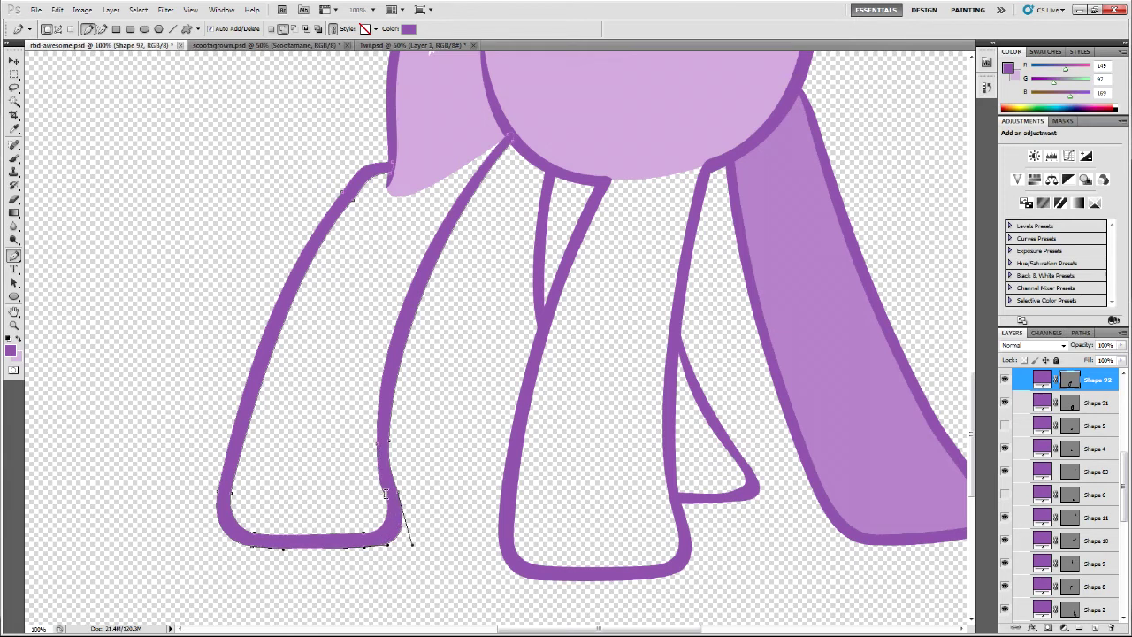
{"action": "mouse_move", "coordinate": [385, 493]}
{"action": "left_mouse_down"}
{"action": "mouse_move", "coordinate": [398, 491]}
{"action": "mouse_move", "coordinate": [389, 468]}
{"action": "mouse_move", "coordinate": [401, 483]}
{"action": "left_mouse_up"}
{"action": "left_click", "coordinate": [388, 441]}
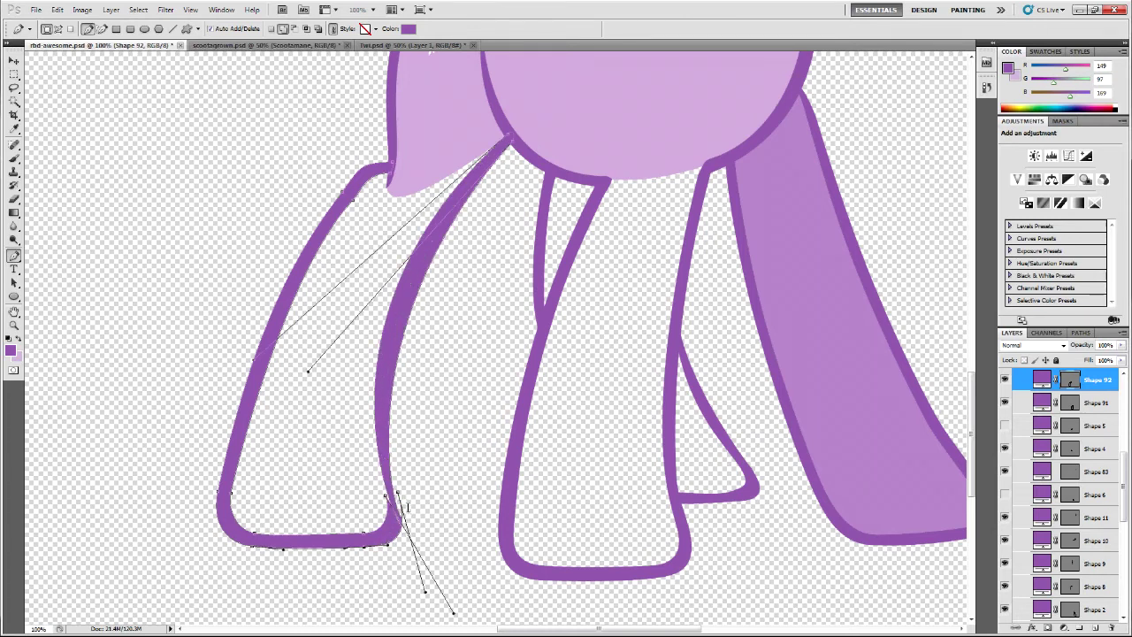
{"action": "key", "text": "ctrl+alt+z"}
{"action": "key", "text": "ctrl+alt+z"}
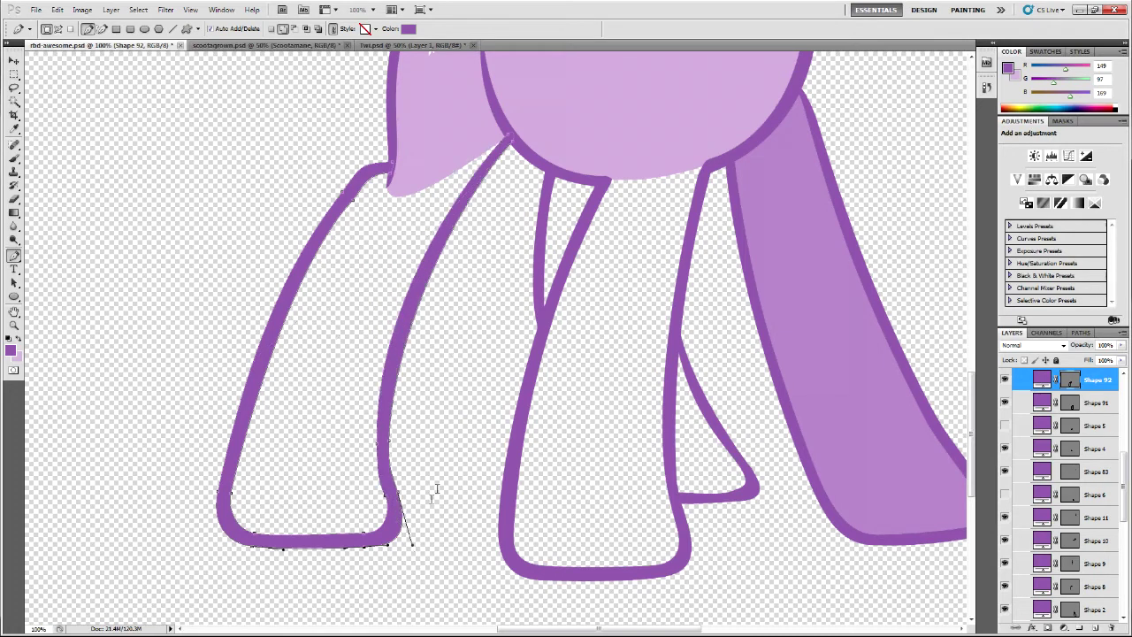
{"action": "key", "text": "ctrl+alt+z"}
Add anchor points on both edges of the far left leg's right side and delete the inner-edge point above the hoof notch
{"action": "left_click", "coordinate": [399, 363]}
{"action": "left_click", "coordinate": [384, 363]}
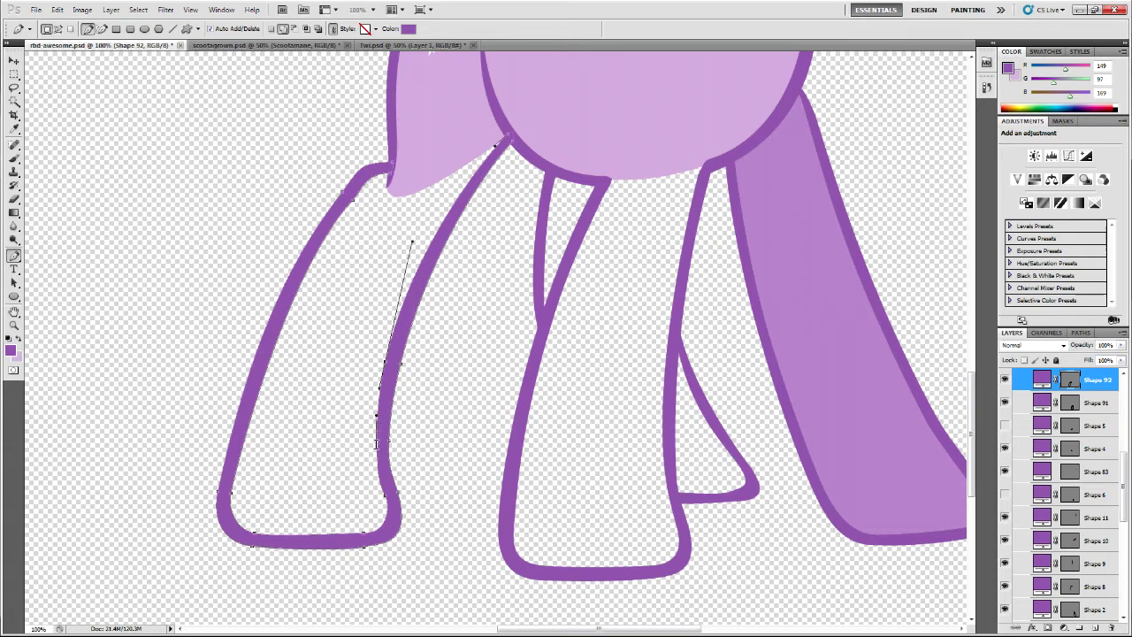
{"action": "left_click", "coordinate": [378, 443]}
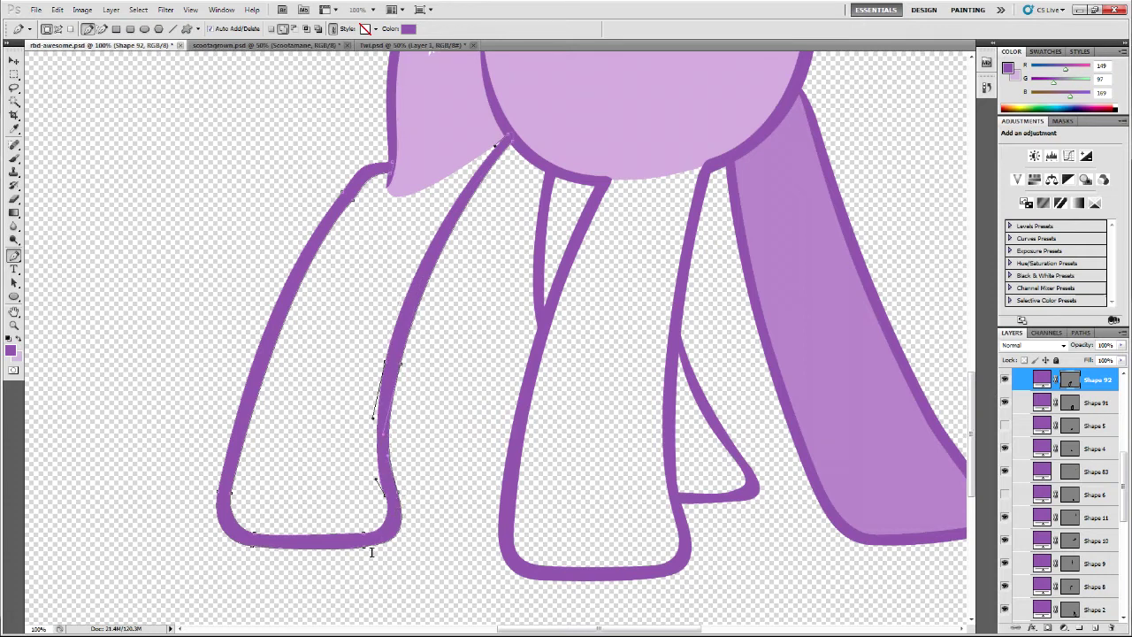
Smooth the far left hoof's lower right corner and the notch above it by adjusting their anchor handles
{"action": "left_click", "coordinate": [364, 545], "text": "ctrl"}
{"action": "left_click_drag", "start_coordinate": [381, 541], "coordinate": [389, 545]}
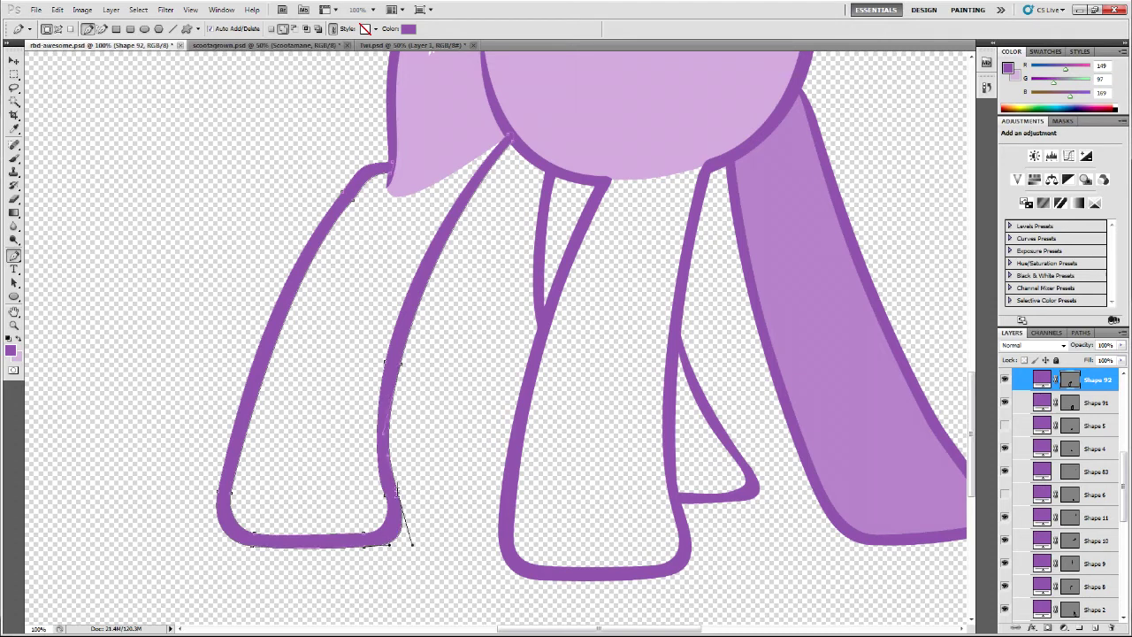
{"action": "left_click_drag", "start_coordinate": [386, 456], "coordinate": [393, 456]}
{"action": "left_click", "coordinate": [386, 495], "text": "ctrl"}
{"action": "mouse_move", "coordinate": [387, 504]}
{"action": "left_mouse_down"}
{"action": "mouse_move", "coordinate": [389, 522]}
{"action": "mouse_move", "coordinate": [382, 493]}
{"action": "mouse_move", "coordinate": [386, 505]}
{"action": "mouse_move", "coordinate": [394, 473]}
{"action": "mouse_move", "coordinate": [396, 484]}
{"action": "left_mouse_up"}
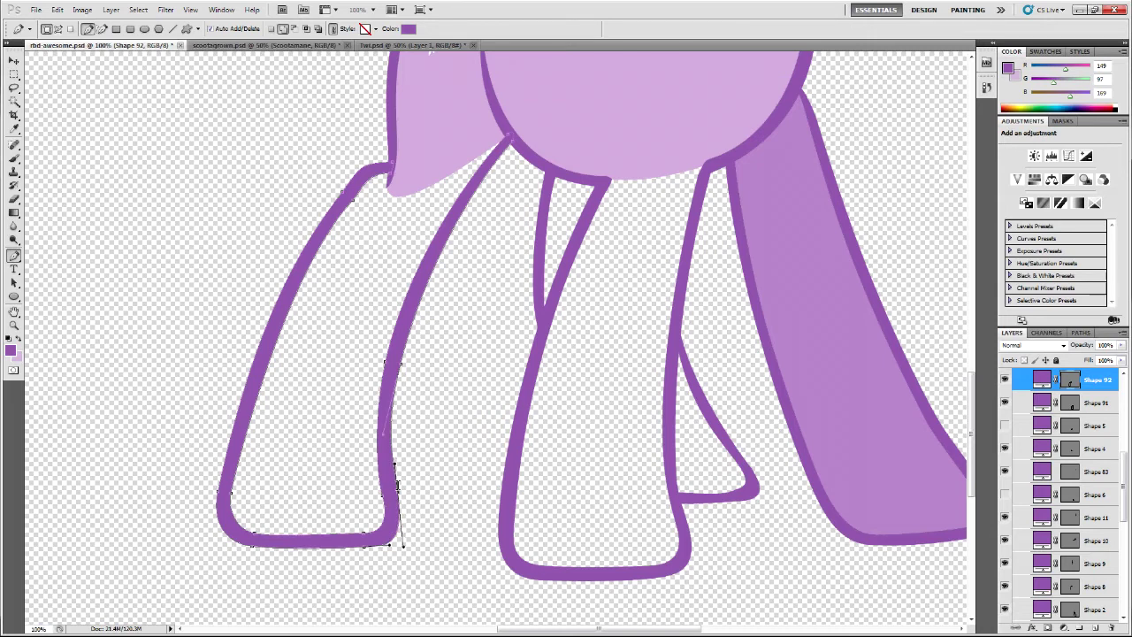
Refine the curve handles along the upper left side of the far left leg to even out the stroke's thickness
{"action": "left_click", "coordinate": [353, 196]}
{"action": "left_click_drag", "start_coordinate": [283, 274], "coordinate": [281, 289]}
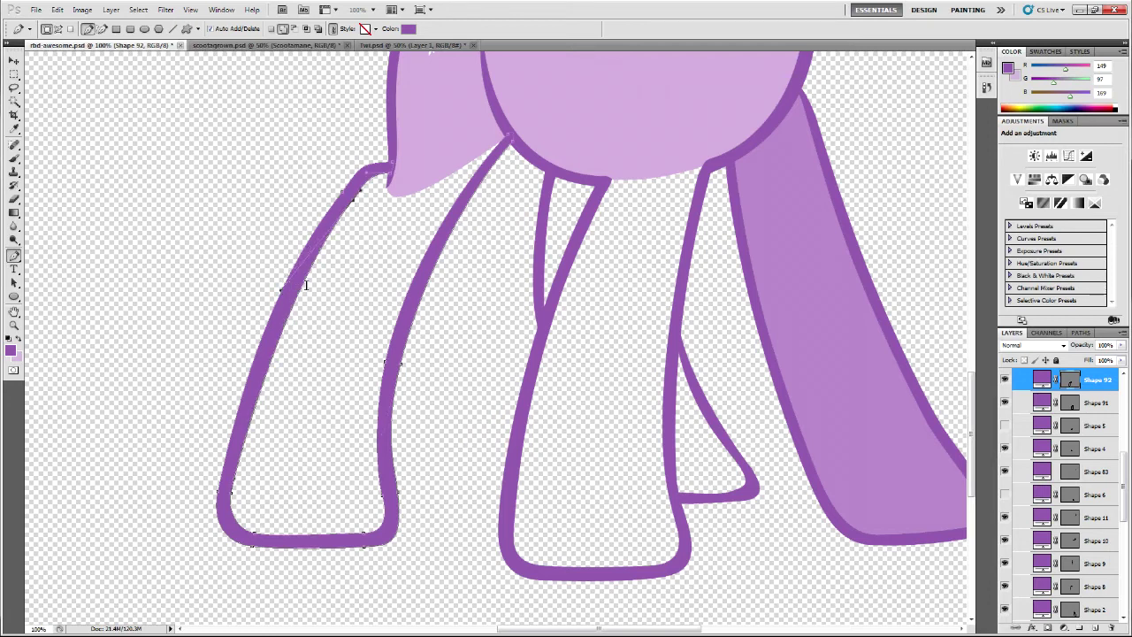
{"action": "left_click", "coordinate": [316, 227]}
{"action": "left_click_drag", "start_coordinate": [255, 318], "coordinate": [255, 326]}
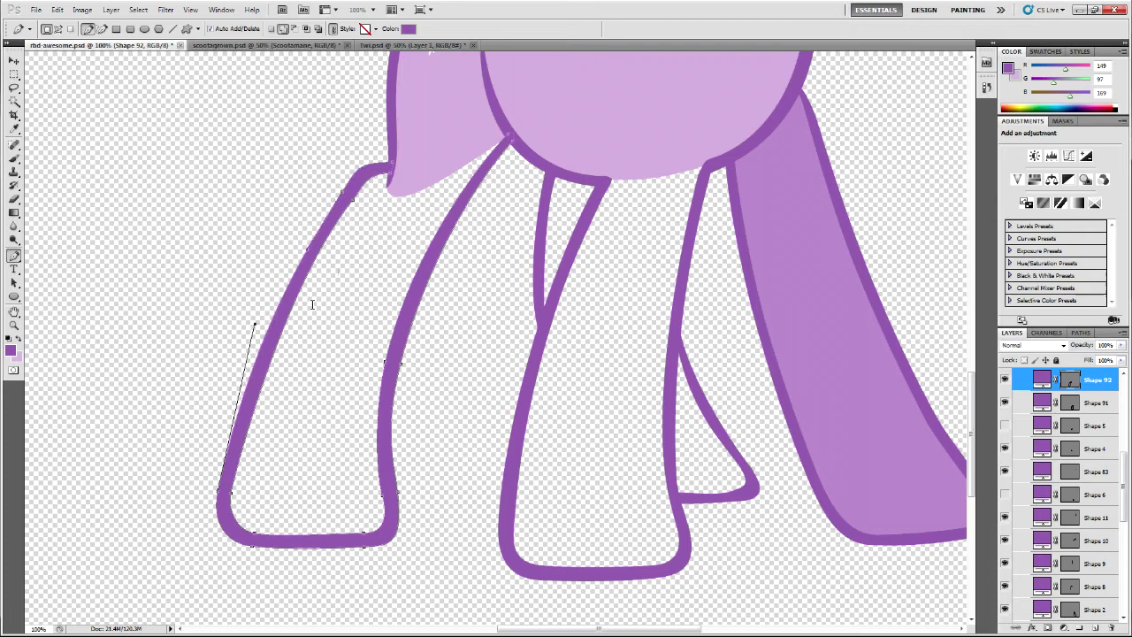
{"action": "left_click", "coordinate": [352, 197]}
{"action": "mouse_move", "coordinate": [359, 191]}
{"action": "left_mouse_down"}
{"action": "mouse_move", "coordinate": [365, 181]}
{"action": "mouse_move", "coordinate": [352, 203]}
{"action": "left_mouse_up"}
{"action": "left_click", "coordinate": [280, 292]}
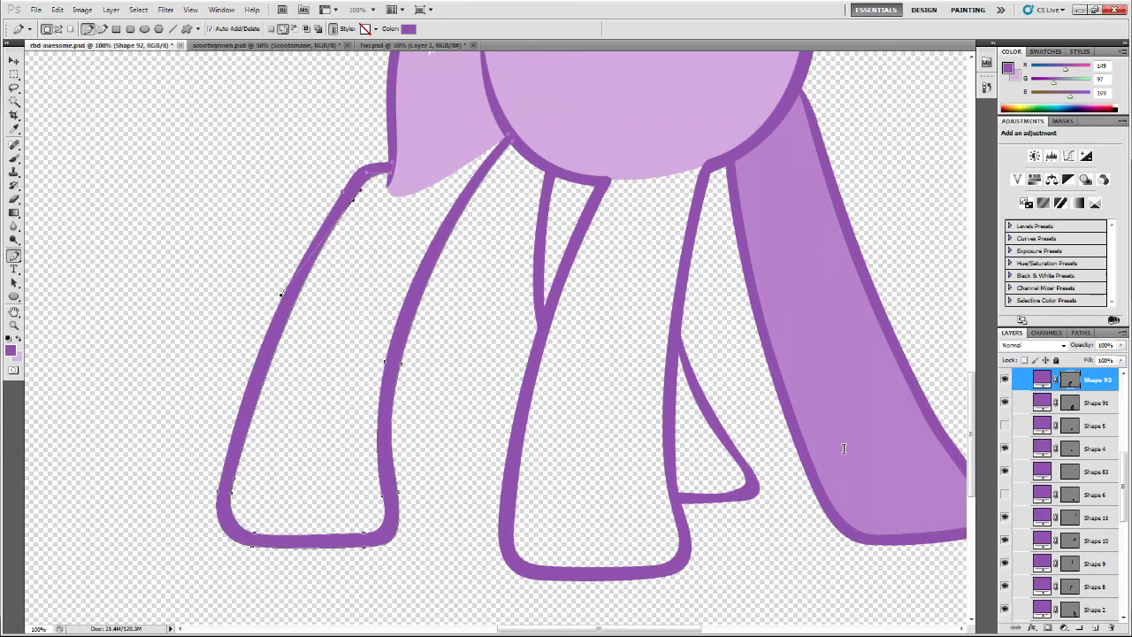
Reshape the inner sloping edge of the rear hoof stroke on Shape 94 by adjusting its handles and upper anchor point
{"action": "left_click", "coordinate": [1063, 452]}
{"action": "scroll", "coordinate": [715, 530], "scroll_direction": "down", "scroll_amount": 1}
{"action": "scroll", "coordinate": [637, 557], "scroll_direction": "down", "scroll_amount": 4}
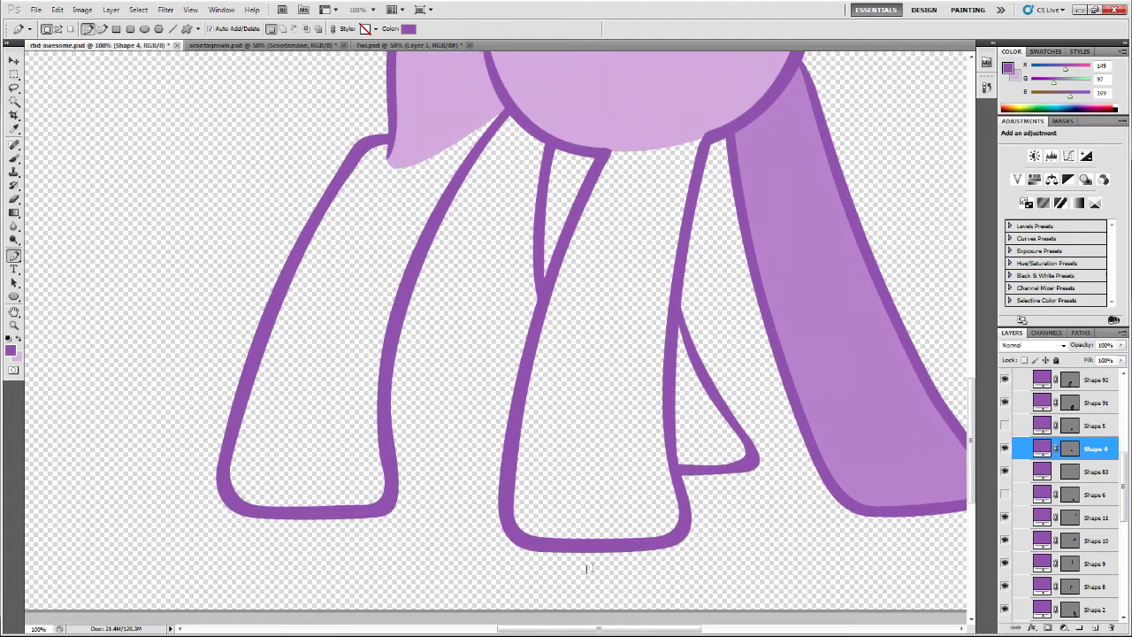
{"action": "scroll", "coordinate": [579, 588], "scroll_direction": "up", "scroll_amount": 5}
{"action": "scroll", "coordinate": [575, 624], "scroll_direction": "right", "scroll_amount": 8}
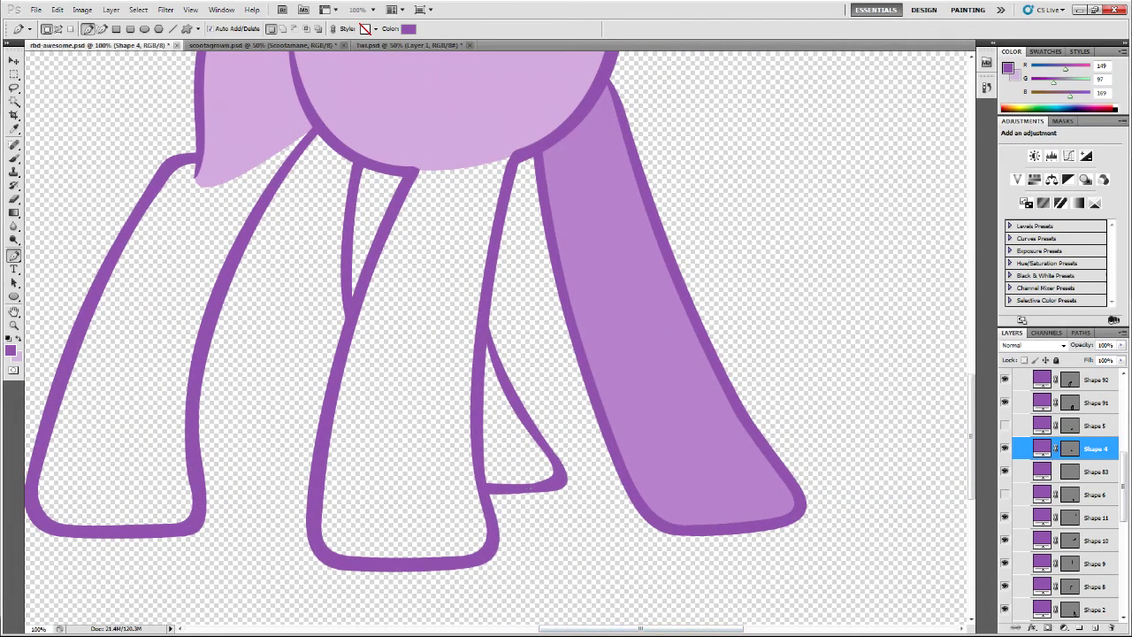
{"action": "scroll", "coordinate": [1052, 425], "scroll_direction": "up", "scroll_amount": 2}
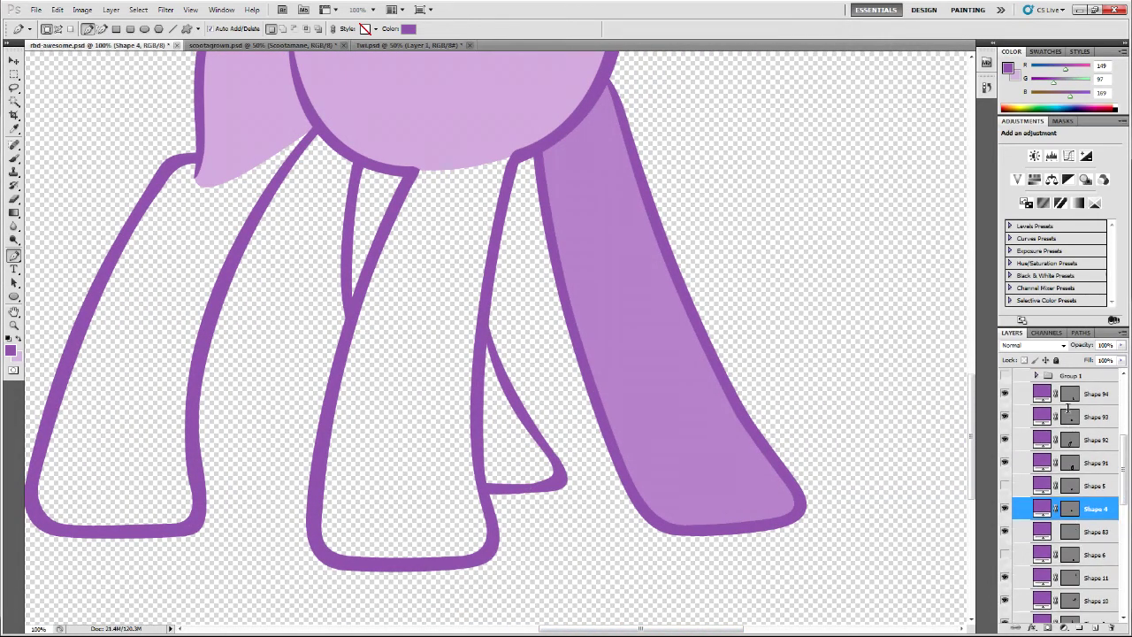
{"action": "left_click", "coordinate": [1069, 394]}
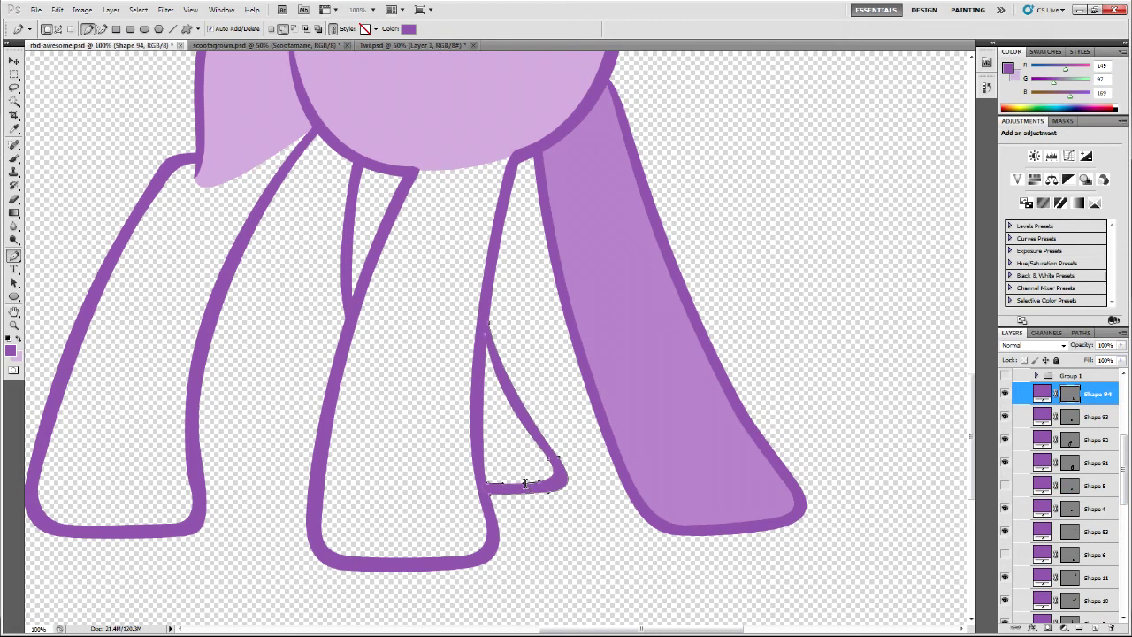
{"action": "left_click", "coordinate": [546, 456]}
{"action": "left_click_drag", "start_coordinate": [496, 406], "coordinate": [504, 401]}
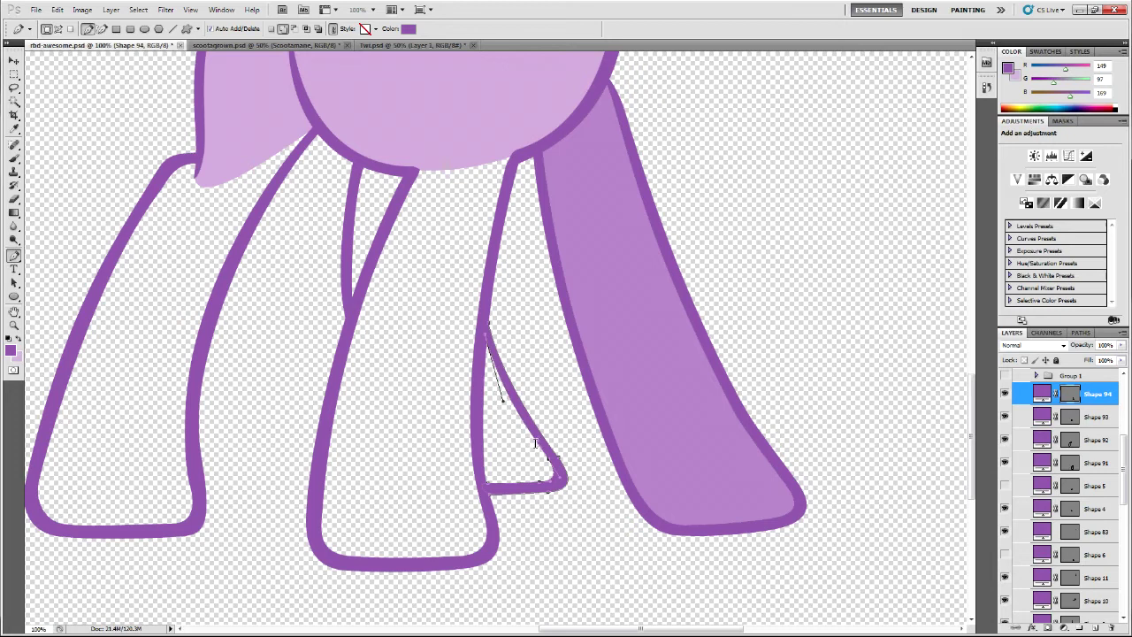
{"action": "mouse_move", "coordinate": [484, 336]}
{"action": "left_mouse_down"}
{"action": "mouse_move", "coordinate": [463, 264]}
{"action": "mouse_move", "coordinate": [485, 330]}
{"action": "left_mouse_up"}
{"action": "left_click", "coordinate": [486, 325]}
{"action": "key", "text": "Return"}
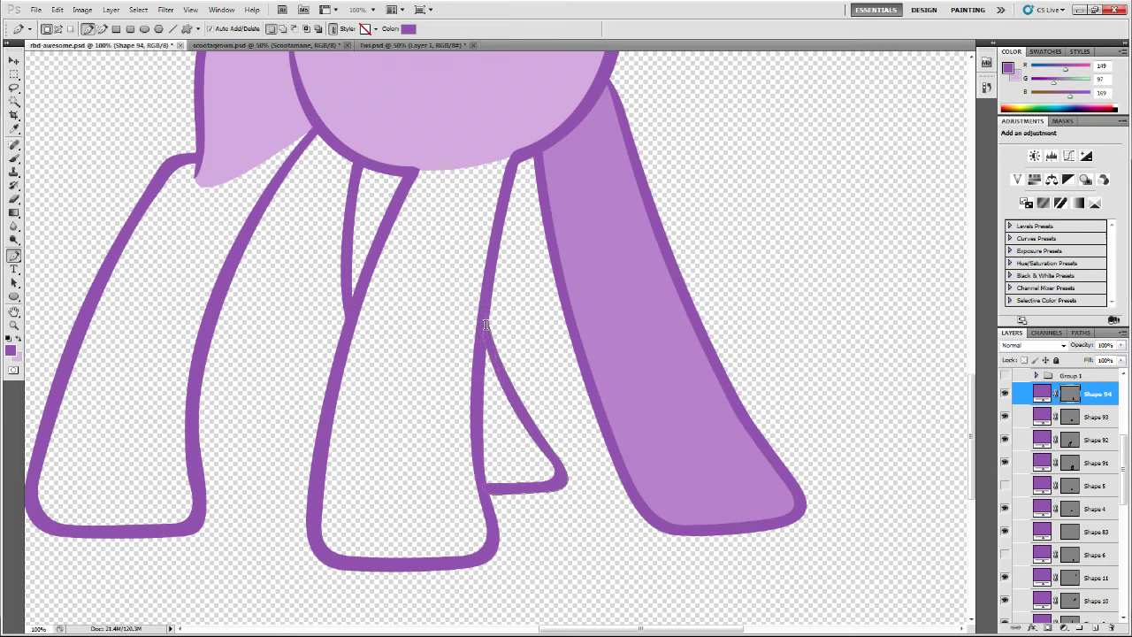
Adjust the anchor points around the lower right corner of the rear hoof stroke on Shape 94
{"action": "left_click", "coordinate": [1031, 513]}
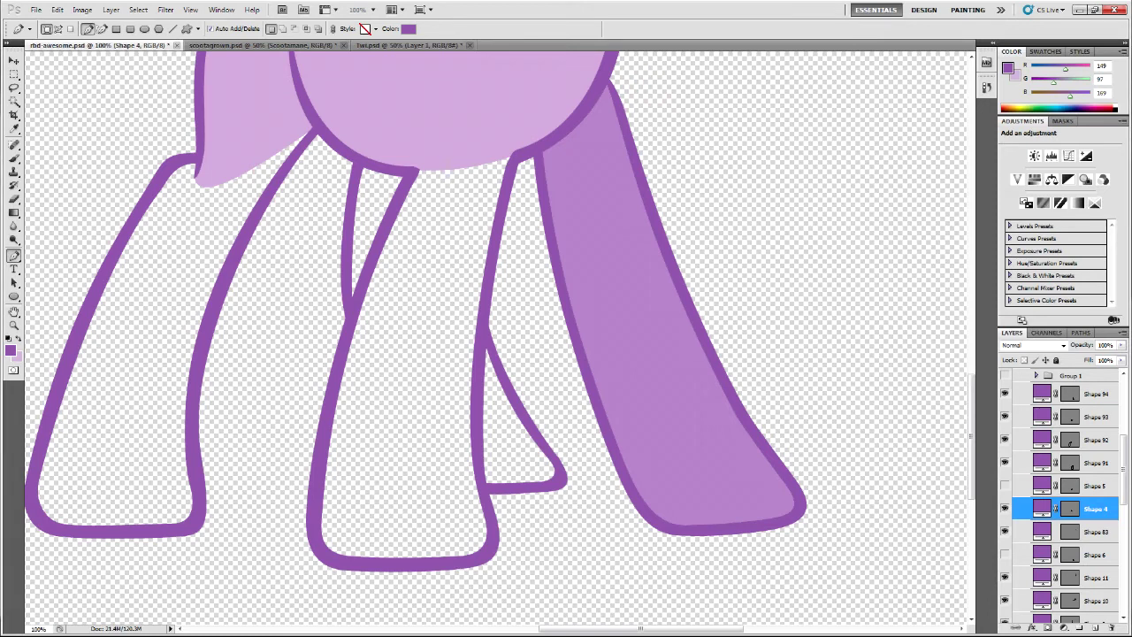
{"action": "right_click", "coordinate": [561, 472], "text": "ctrl+alt"}
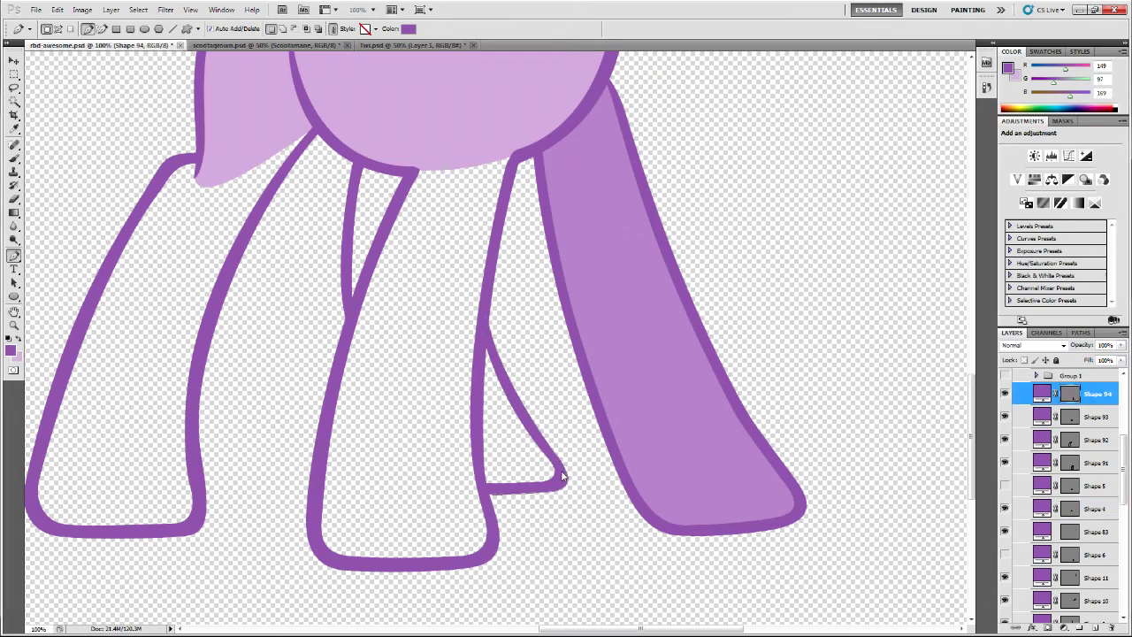
{"action": "left_click", "coordinate": [552, 466], "text": "ctrl"}
{"action": "left_click", "coordinate": [548, 461], "text": "ctrl"}
{"action": "left_click_drag", "start_coordinate": [548, 465], "coordinate": [559, 482]}
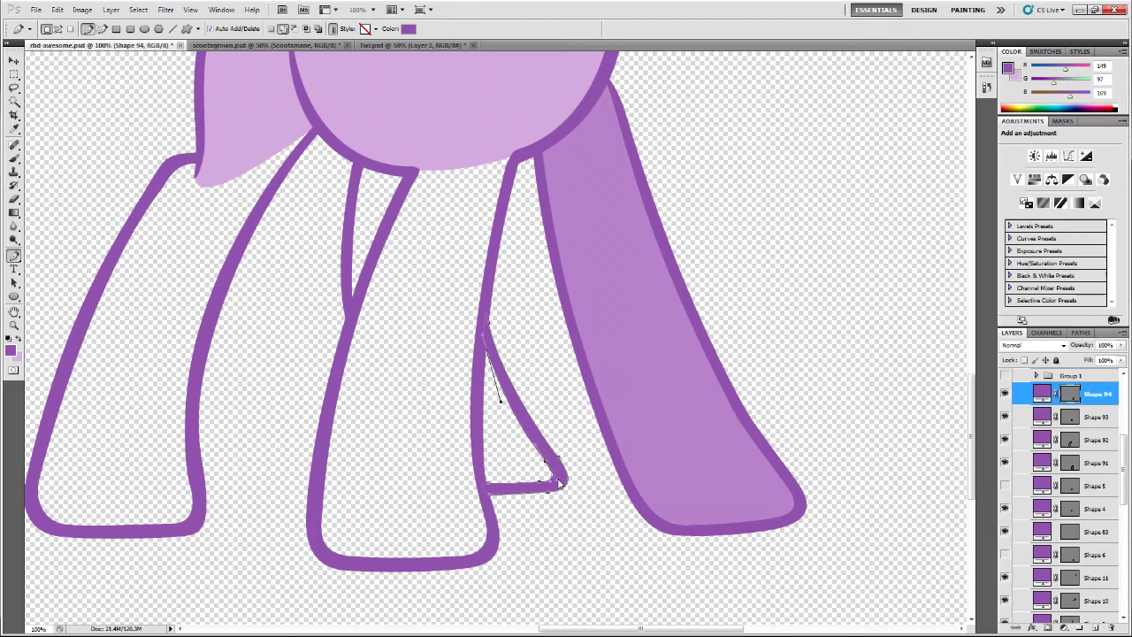
Examine the finished leg outlines against the whole figure and again at closer range
{"action": "left_click", "coordinate": [1049, 446]}
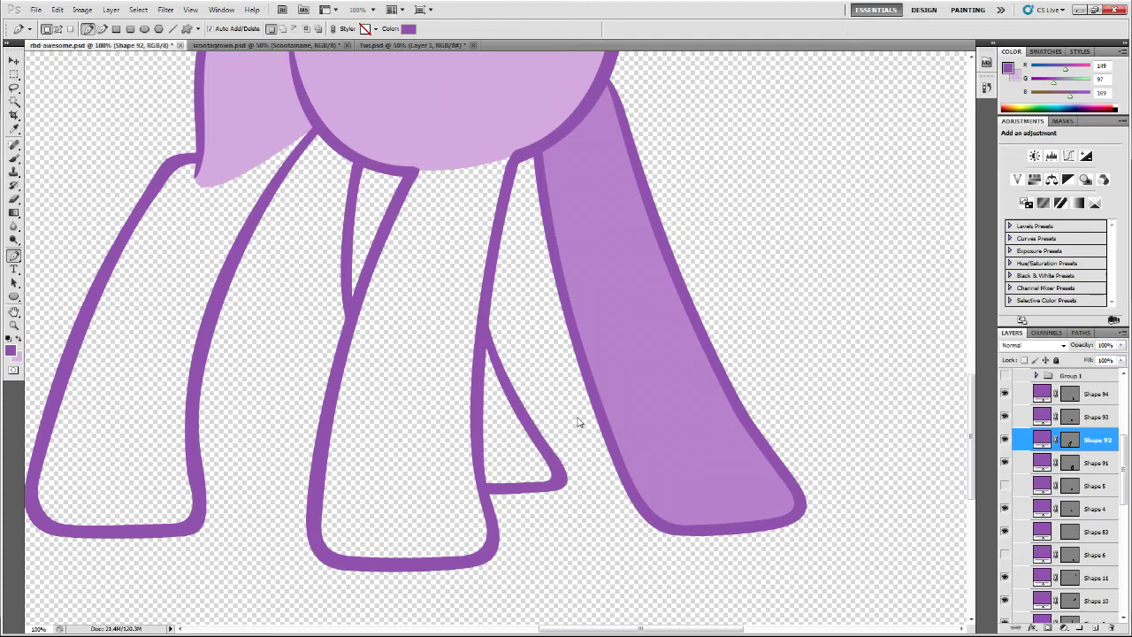
{"action": "scroll", "coordinate": [374, 374], "scroll_direction": "up", "scroll_amount": 3}
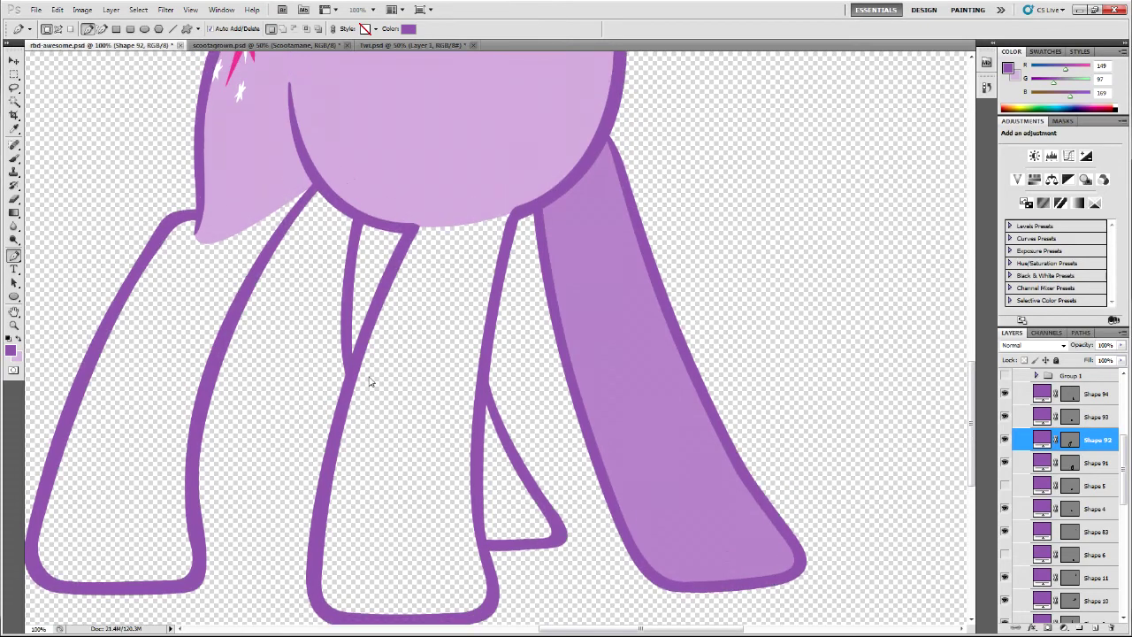
{"action": "key", "text": "ctrl+minus"}
{"action": "key", "text": "ctrl+minus"}
{"action": "key", "text": "ctrl+minus"}
{"action": "key", "text": "ctrl+minus"}
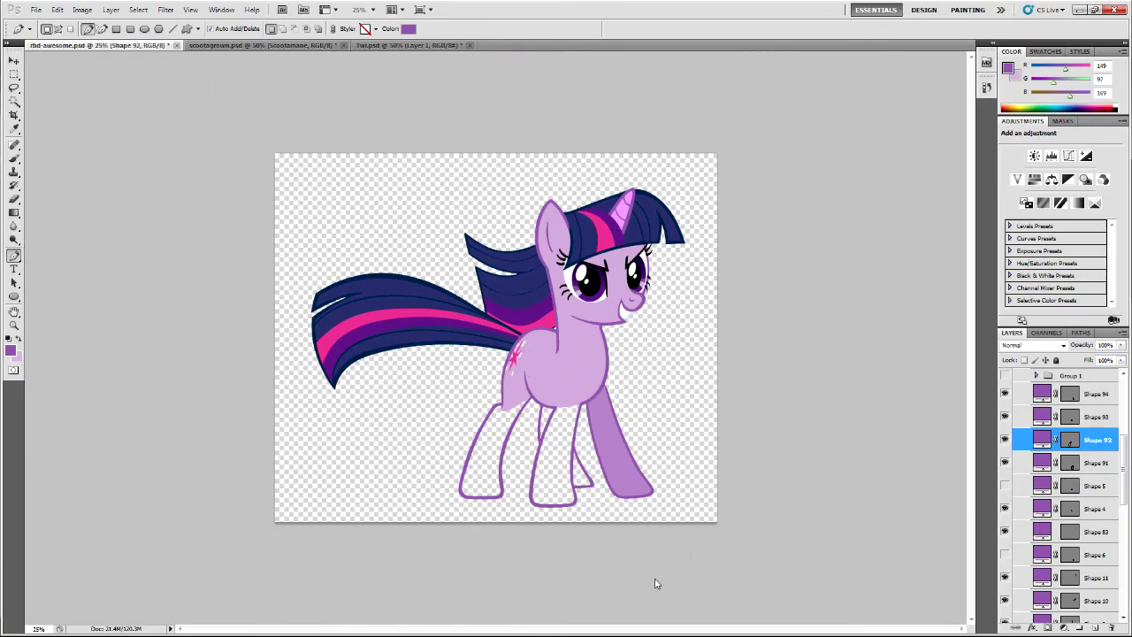
{"action": "key", "text": "ctrl+plus"}
{"action": "key", "text": "ctrl+plus"}
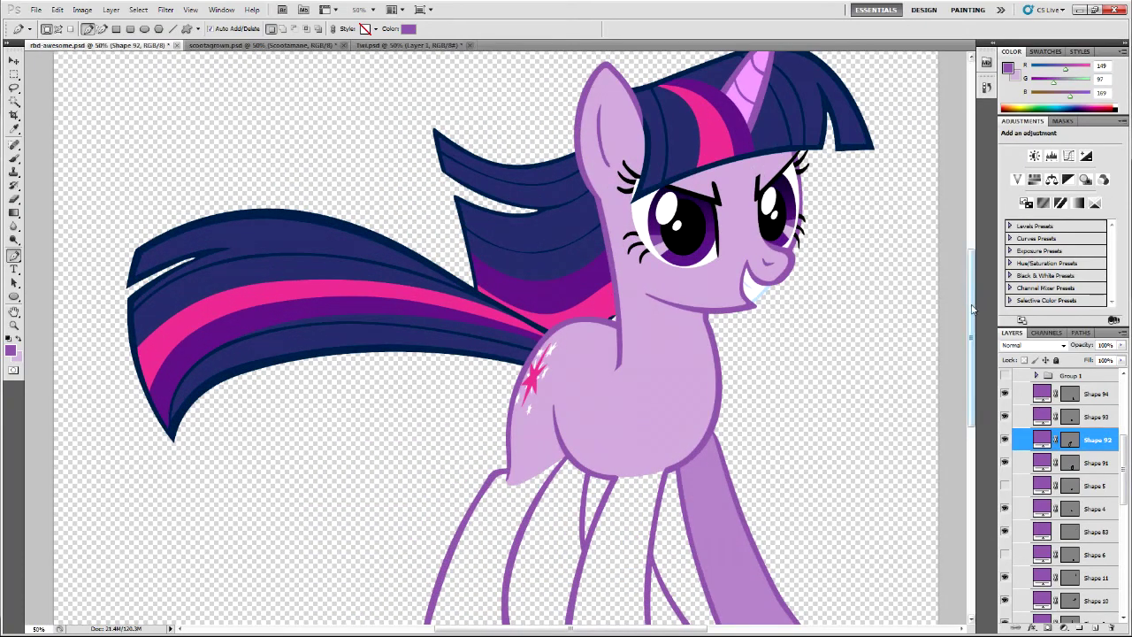
{"action": "left_click_drag", "start_coordinate": [970, 304], "coordinate": [969, 356]}
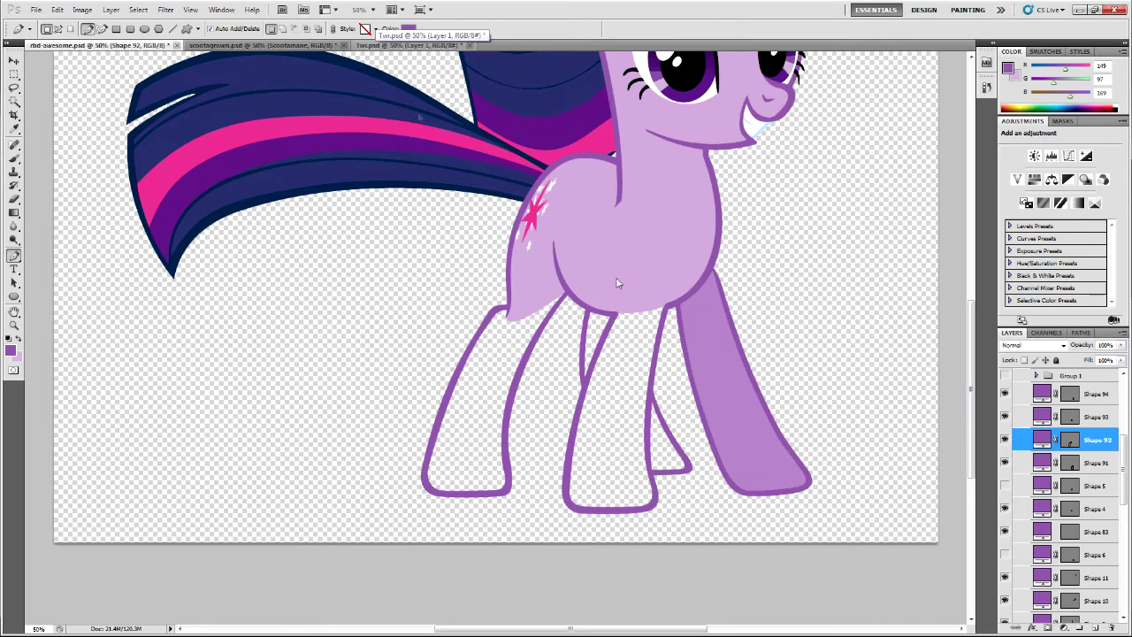
Sample the Body Fill colour from the Twi.psd colour guide and return to rbd-awesome.psd
{"action": "left_click", "coordinate": [421, 49]}
{"action": "key", "text": "i"}
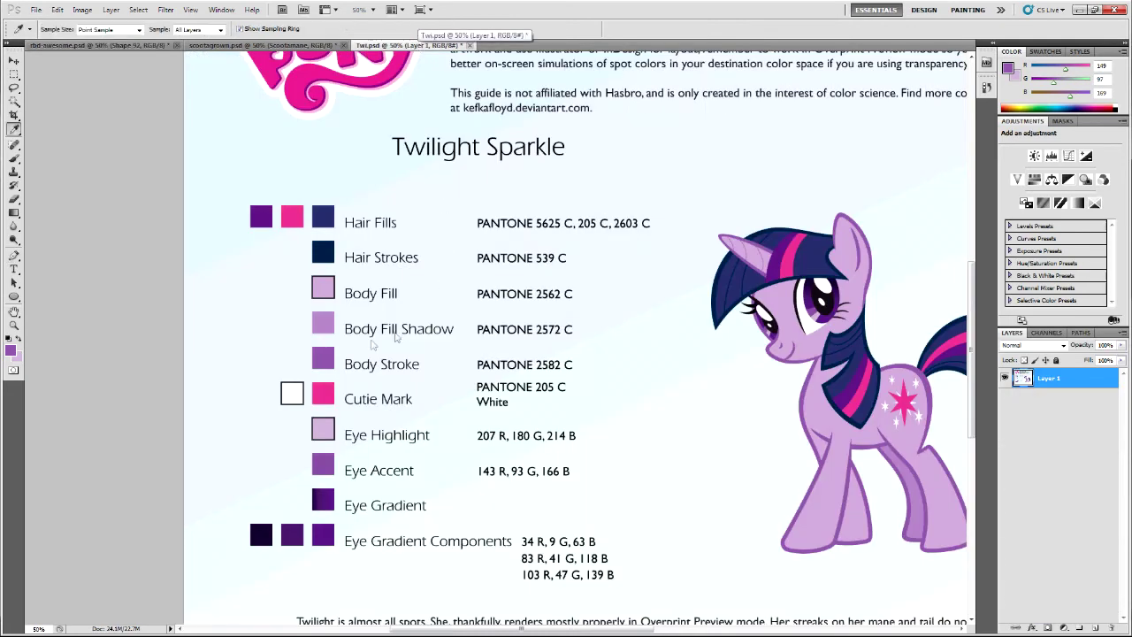
{"action": "left_click", "coordinate": [331, 292]}
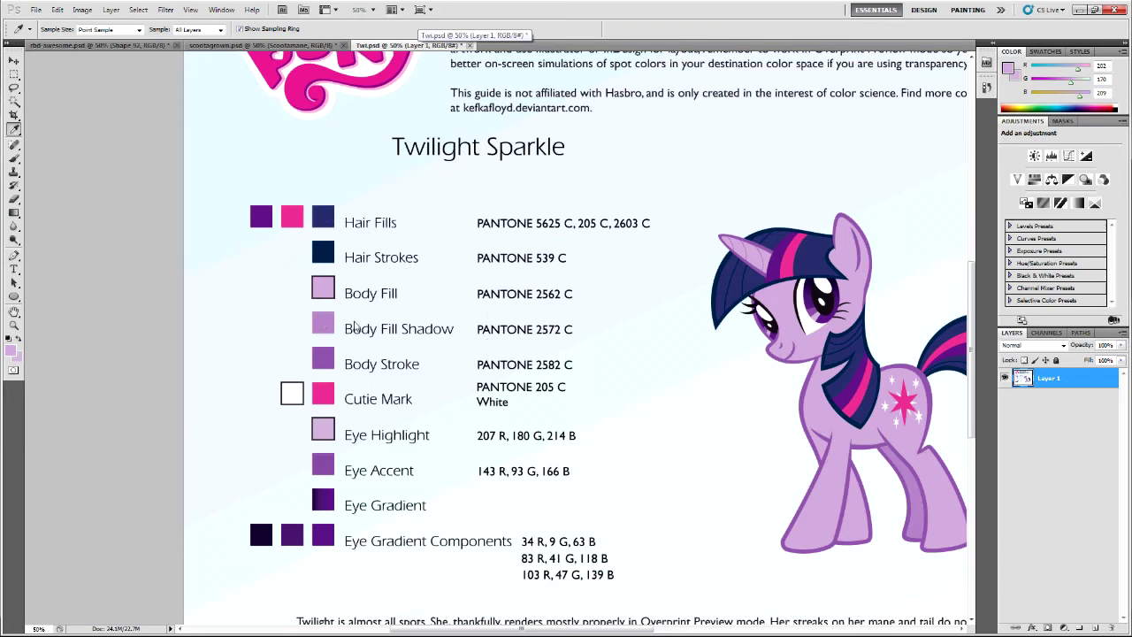
{"action": "left_click", "coordinate": [124, 45]}
{"action": "scroll", "coordinate": [1002, 539], "scroll_direction": "down", "scroll_amount": 1}
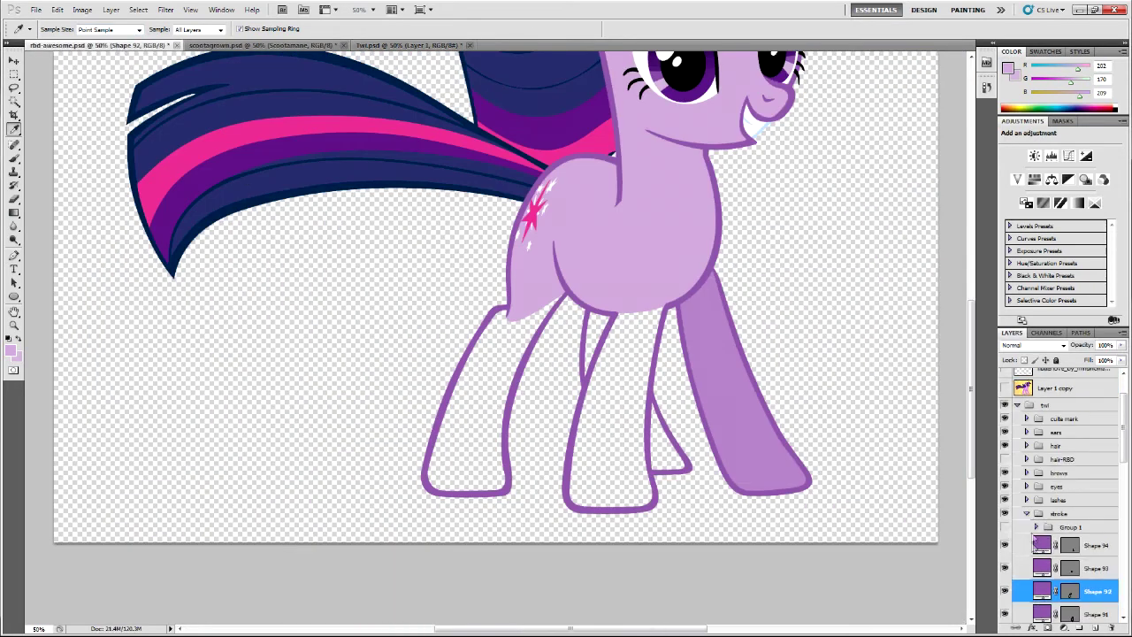
Collapse the stroke group and open the fill group at its Shape 46 layer, with the Pen tool active
{"action": "left_click", "coordinate": [1028, 515]}
{"action": "left_click", "coordinate": [1052, 527]}
{"action": "left_click", "coordinate": [1025, 527]}
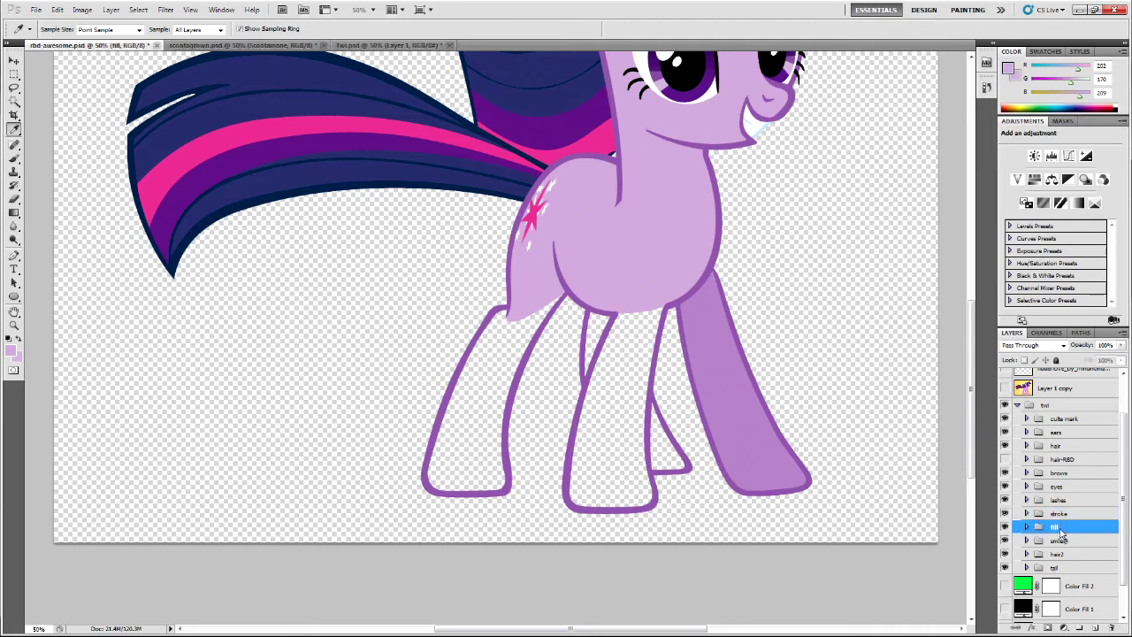
{"action": "key", "text": "p"}
{"action": "scroll", "coordinate": [544, 512], "scroll_direction": "down", "scroll_amount": 1}
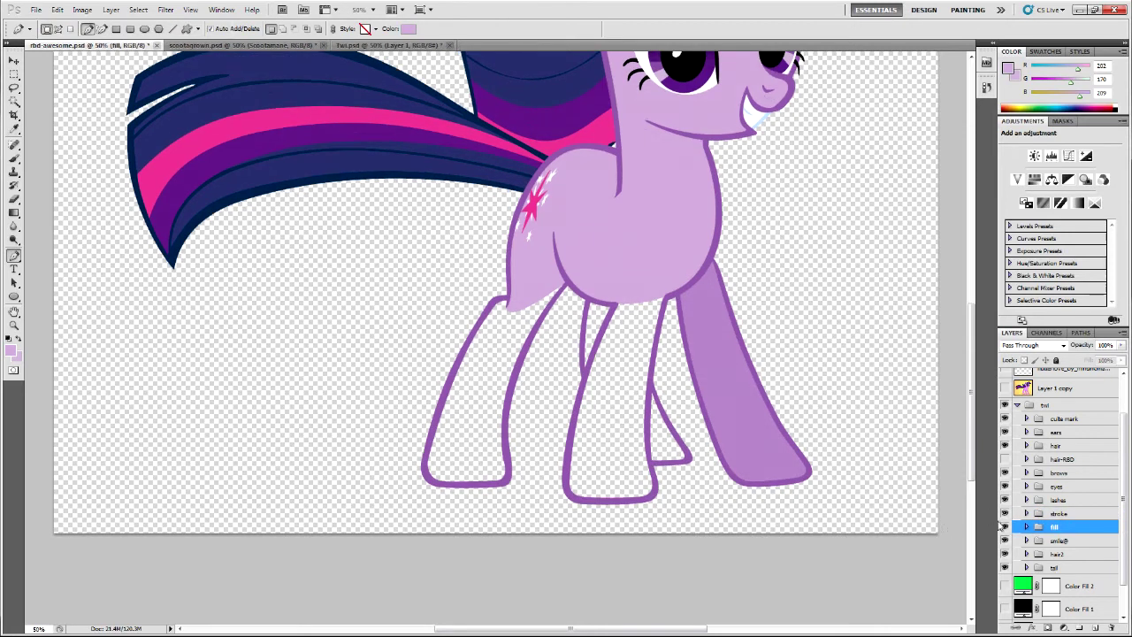
{"action": "left_click", "coordinate": [1027, 526]}
{"action": "left_click", "coordinate": [1073, 547]}
{"action": "key", "text": "ctrl+0"}
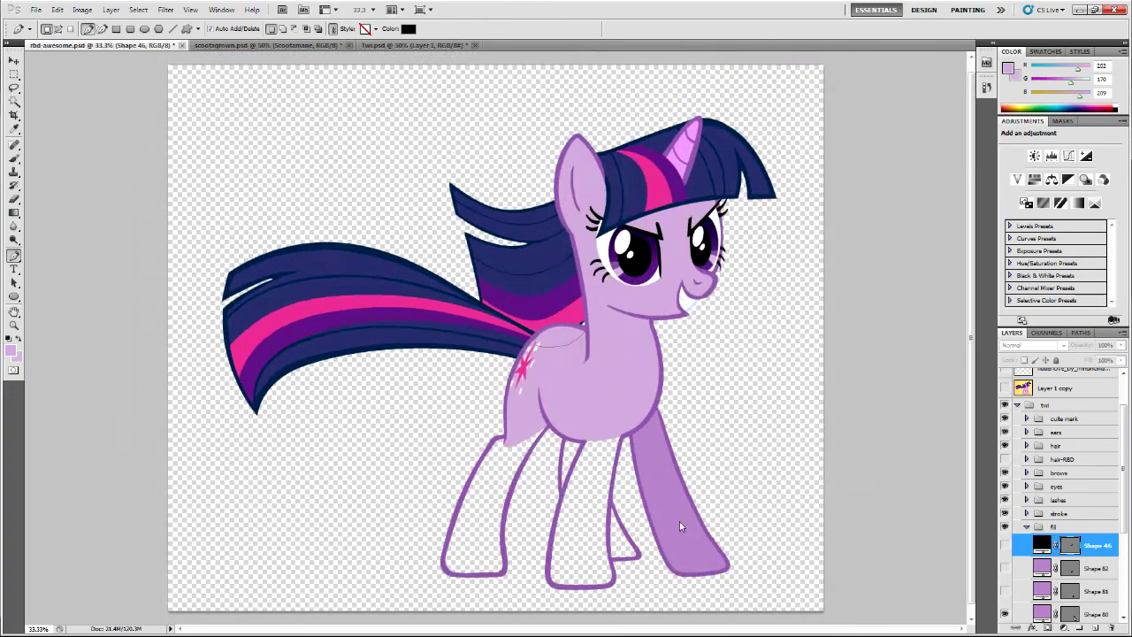
Start a Pen tool fill shape at the top of the far left leg and set its colour to the body fill, caaad1
{"action": "key", "text": "ctrl+1"}
{"action": "left_click_drag", "start_coordinate": [973, 304], "coordinate": [973, 373]}
{"action": "left_click_drag", "start_coordinate": [518, 295], "coordinate": [490, 302]}
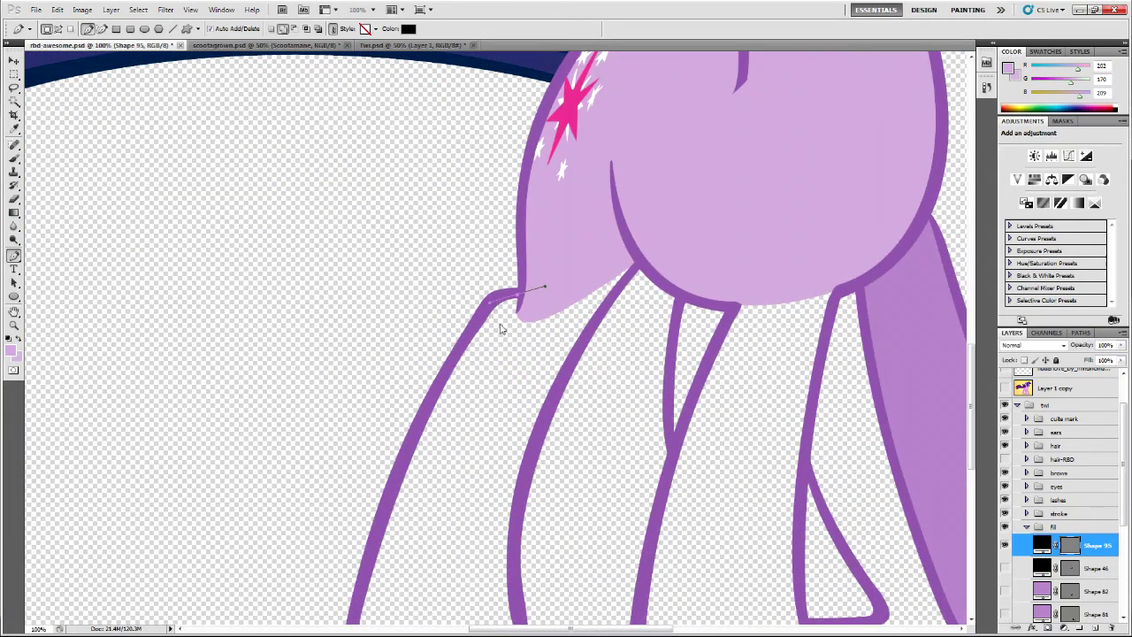
{"action": "left_click", "coordinate": [478, 330]}
{"action": "double_click", "coordinate": [1041, 545]}
{"action": "left_click", "coordinate": [9, 353]}
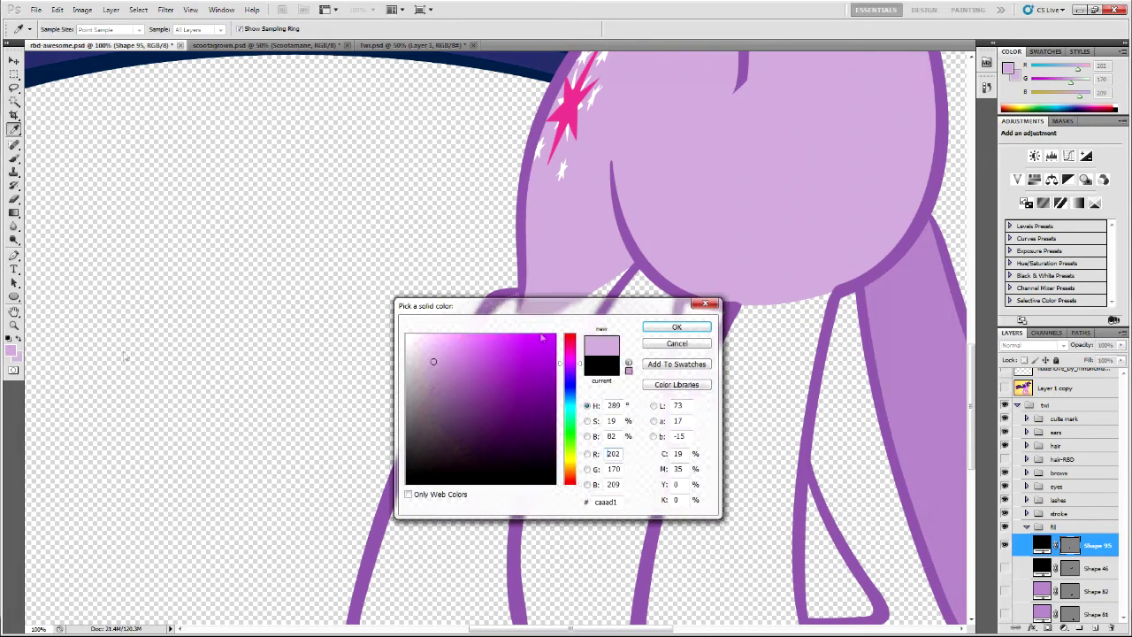
{"action": "left_click", "coordinate": [676, 327]}
Trace the far left leg's fill down its outer stroke and along the bottom of the hoof
{"action": "scroll", "coordinate": [446, 427], "scroll_direction": "down", "scroll_amount": 3}
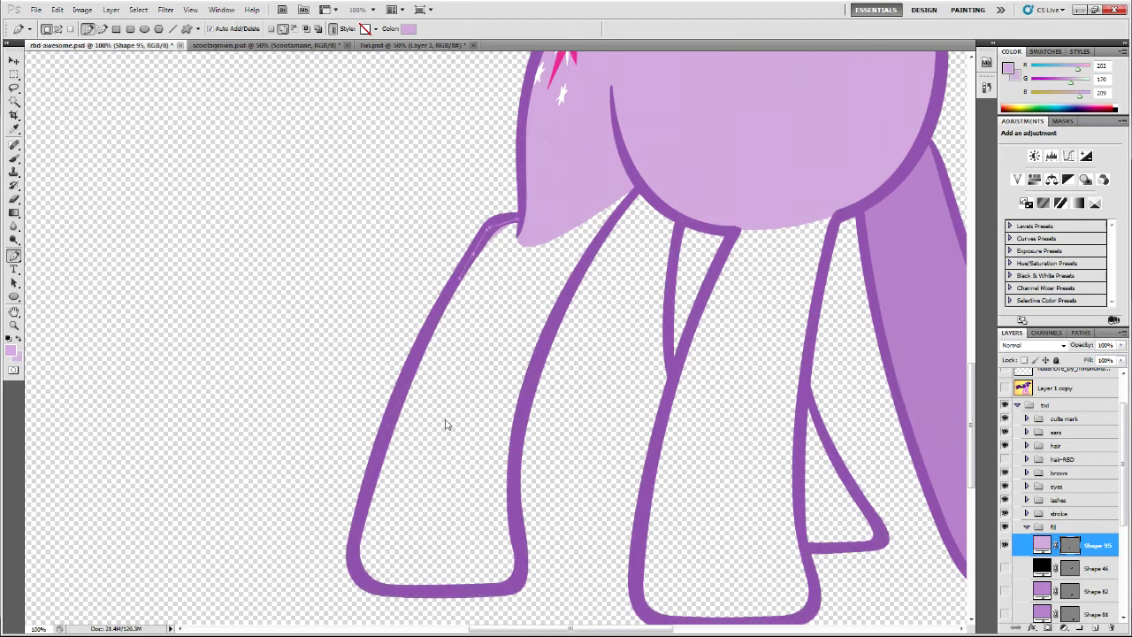
{"action": "left_click_drag", "start_coordinate": [353, 520], "coordinate": [350, 567]}
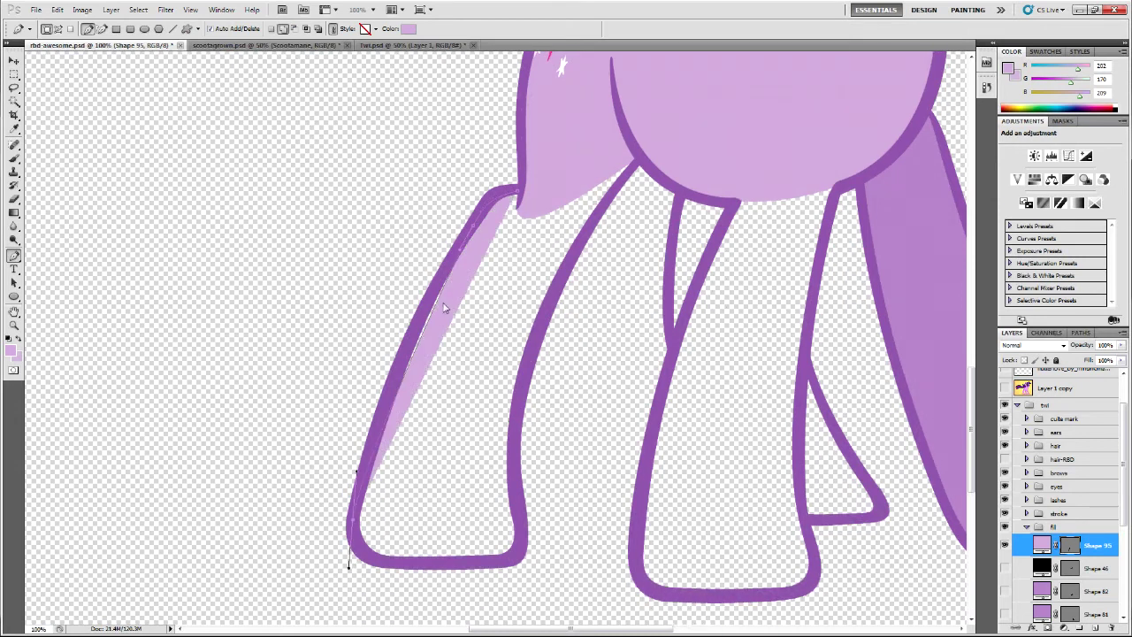
{"action": "left_click", "coordinate": [433, 312]}
{"action": "left_click_drag", "start_coordinate": [432, 312], "coordinate": [424, 310]}
{"action": "left_click", "coordinate": [394, 561]}
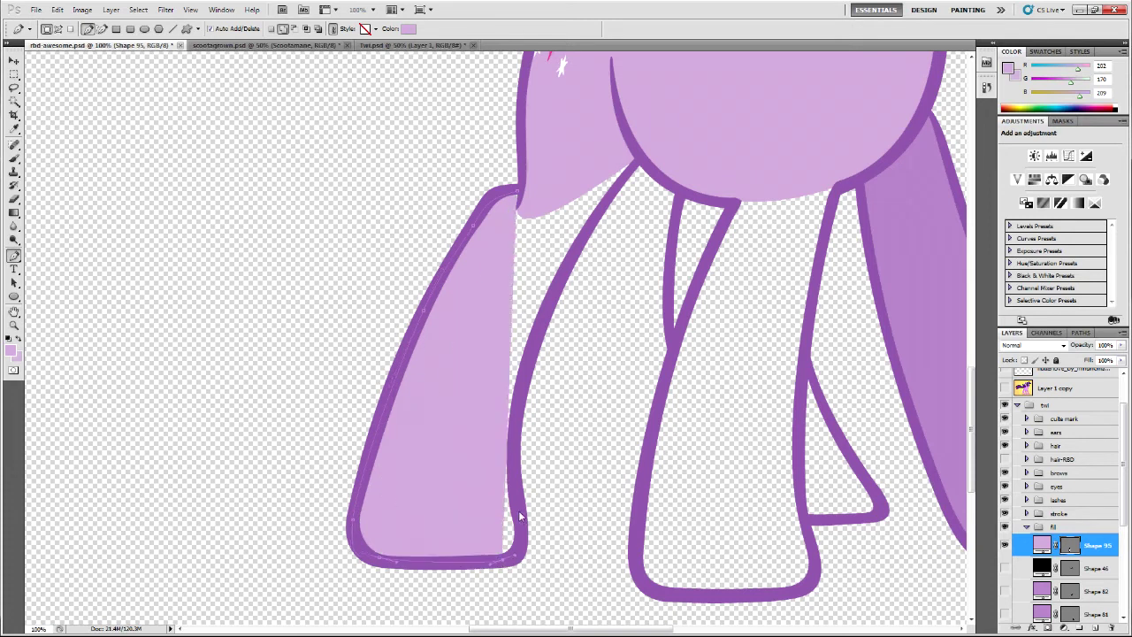
Continue the far left leg's fill up its inner stroke to the belly line and close the path
{"action": "left_click_drag", "start_coordinate": [519, 511], "coordinate": [513, 473]}
{"action": "left_click_drag", "start_coordinate": [515, 407], "coordinate": [522, 390]}
{"action": "left_click", "coordinate": [535, 356]}
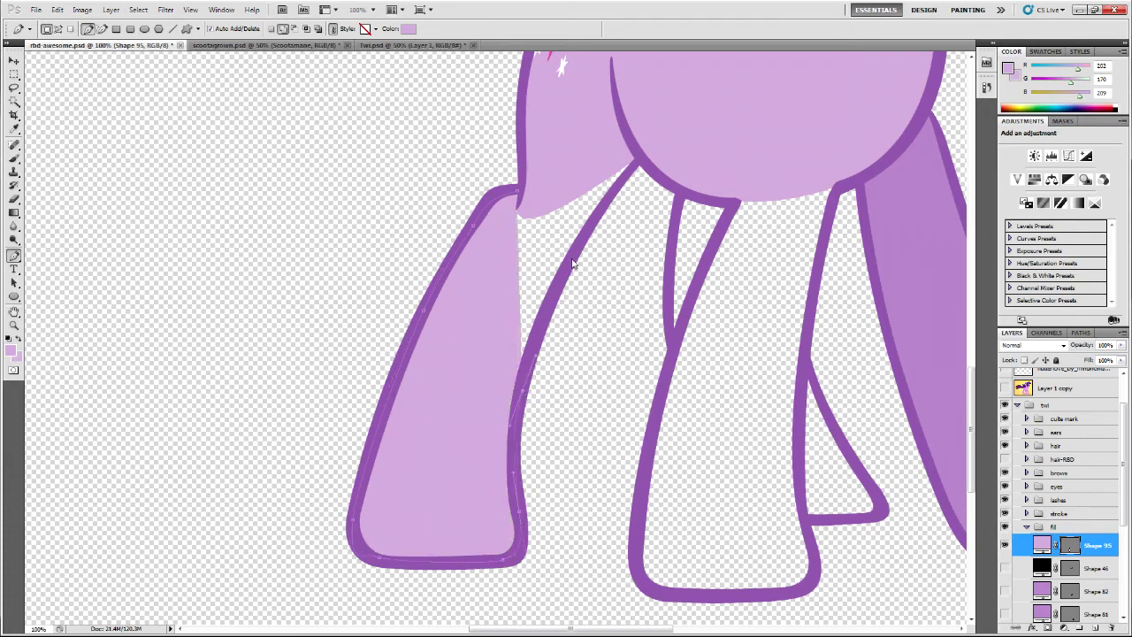
{"action": "left_click", "coordinate": [571, 256]}
{"action": "left_click_drag", "start_coordinate": [640, 161], "coordinate": [674, 152]}
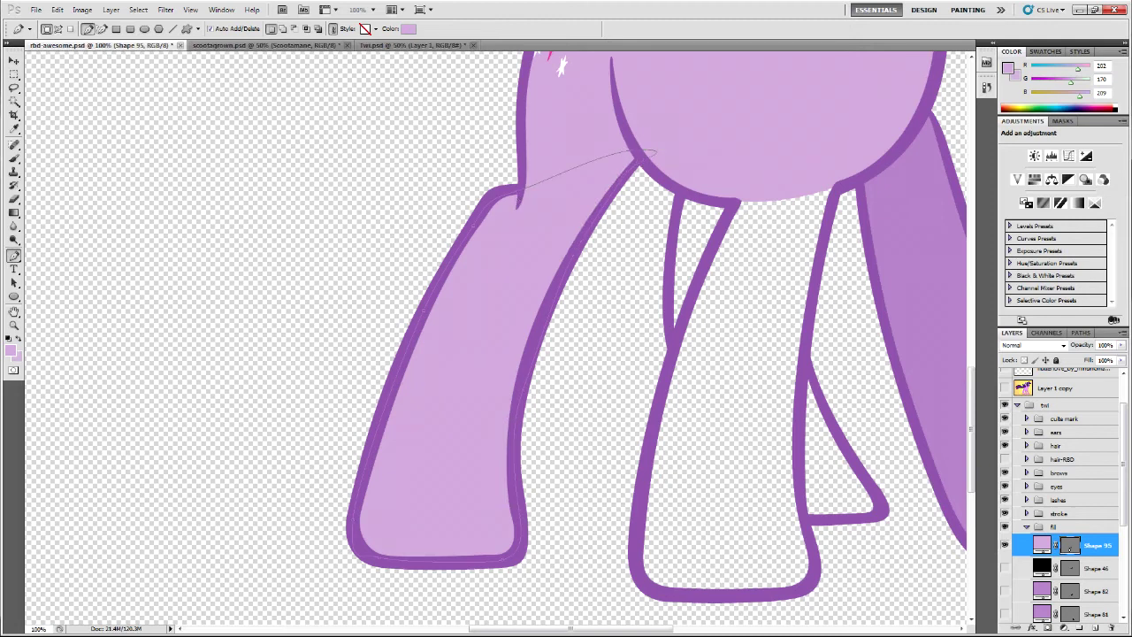
Start a new fill shape on the middle front leg, tracing its left stroke and around the bottom of the hoof
{"action": "scroll", "coordinate": [600, 204], "scroll_direction": "right", "scroll_amount": 3}
{"action": "left_click_drag", "start_coordinate": [600, 199], "coordinate": [587, 226]}
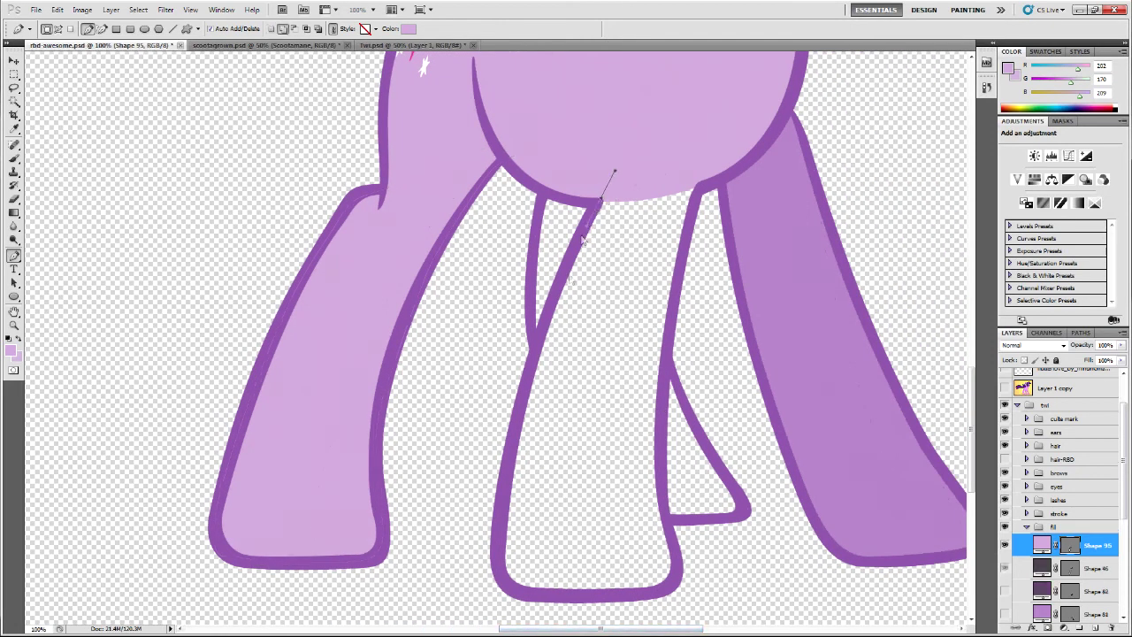
{"action": "left_click_drag", "start_coordinate": [516, 431], "coordinate": [502, 519]}
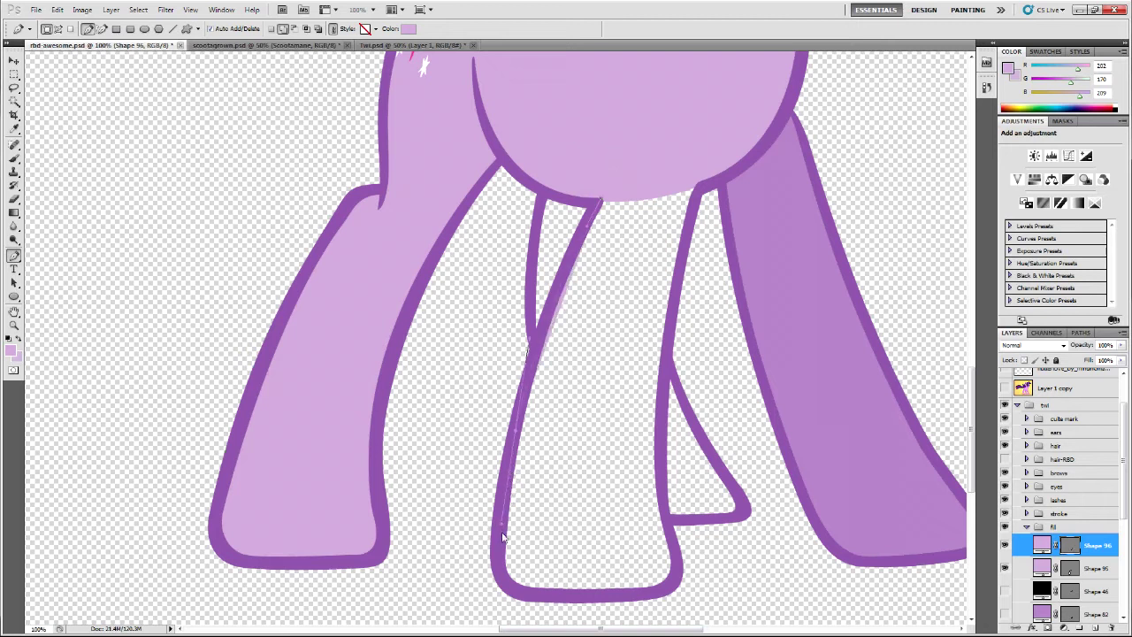
{"action": "left_click", "coordinate": [502, 591]}
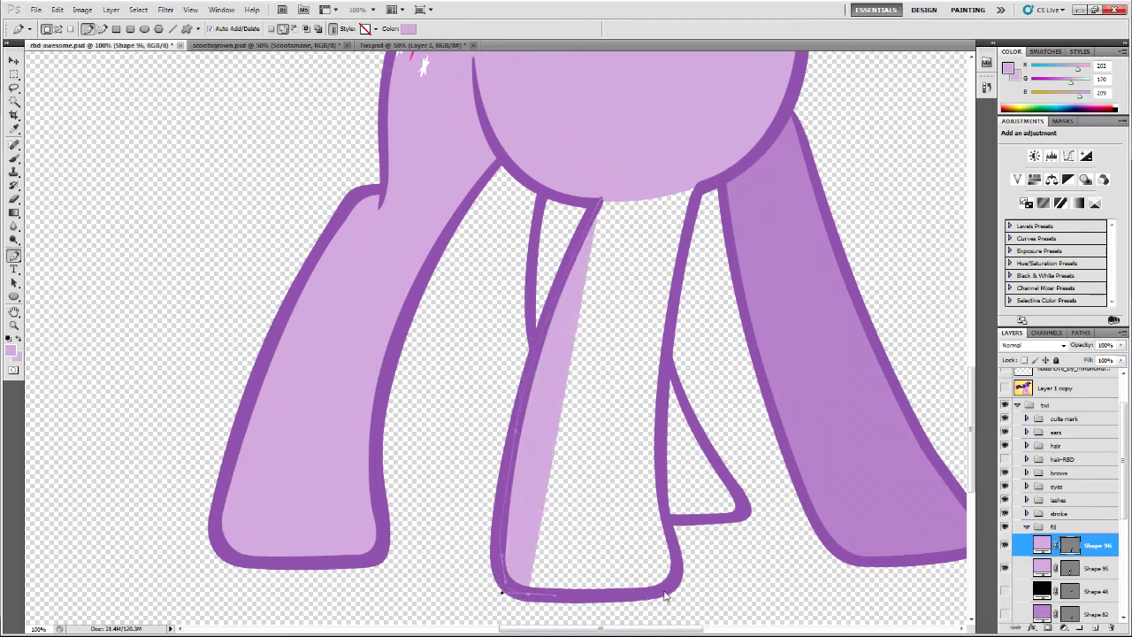
{"action": "left_click", "coordinate": [677, 580]}
{"action": "left_click", "coordinate": [686, 568]}
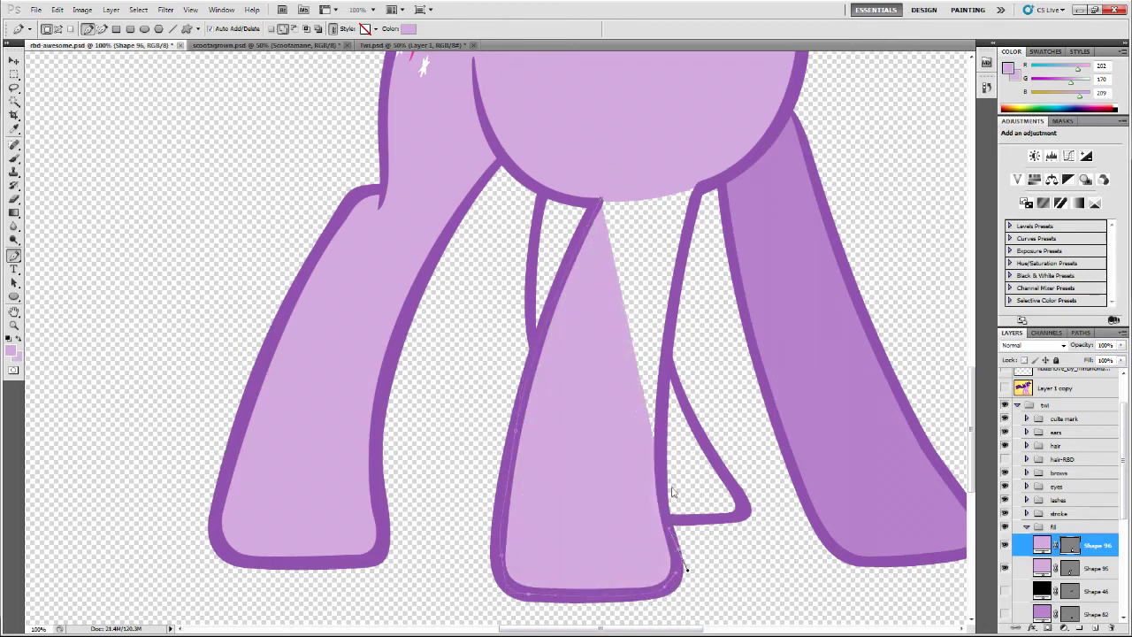
Trace the middle leg's fill up its right stroke and close the path across the belly
{"action": "left_click", "coordinate": [663, 439]}
{"action": "left_click", "coordinate": [674, 334]}
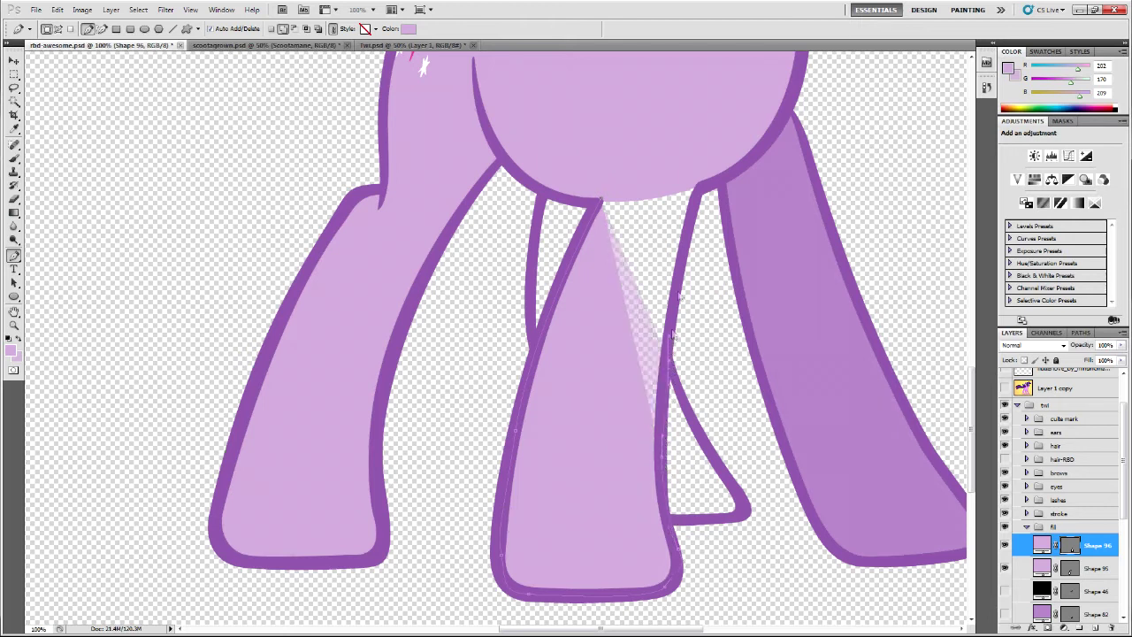
{"action": "left_click", "coordinate": [693, 175]}
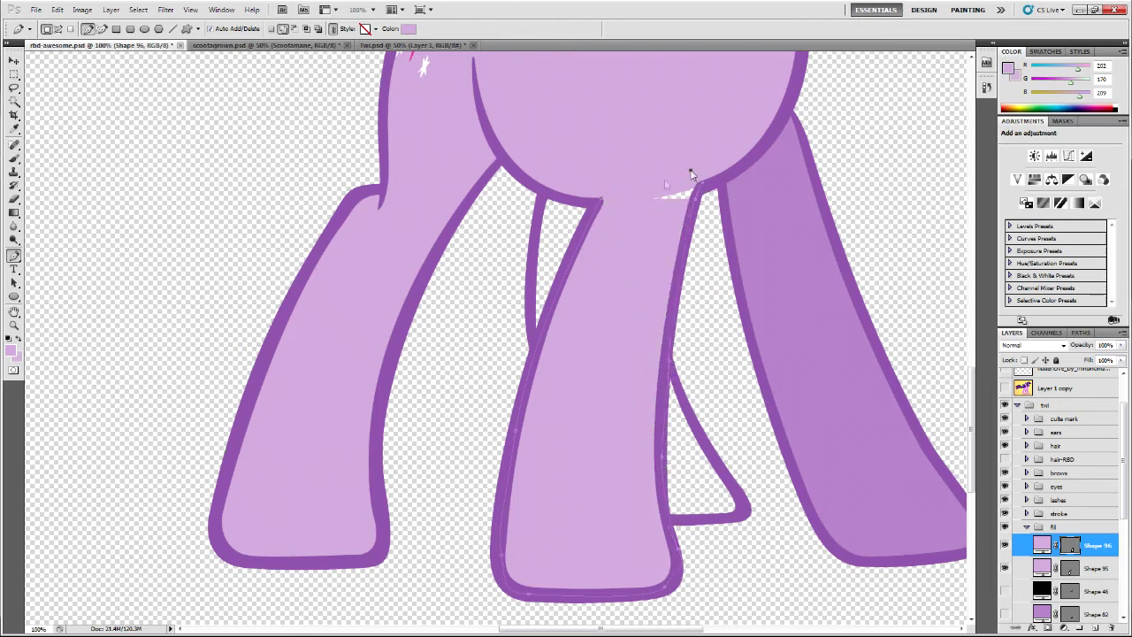
{"action": "left_click", "coordinate": [608, 189]}
Select the Shape 95 layer and sample the Body Fill Shadow colour from the Twi.psd colour guide for the Pen tool
{"action": "left_click", "coordinate": [1035, 569]}
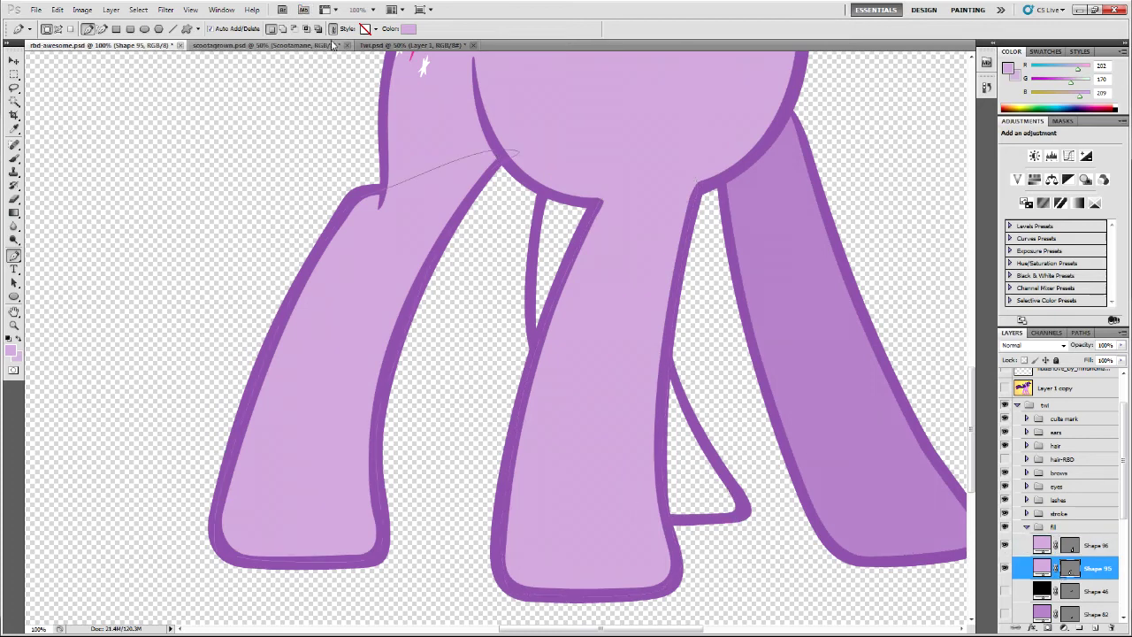
{"action": "left_click", "coordinate": [323, 46]}
{"action": "scroll", "coordinate": [482, 453], "scroll_direction": "down", "scroll_amount": 2}
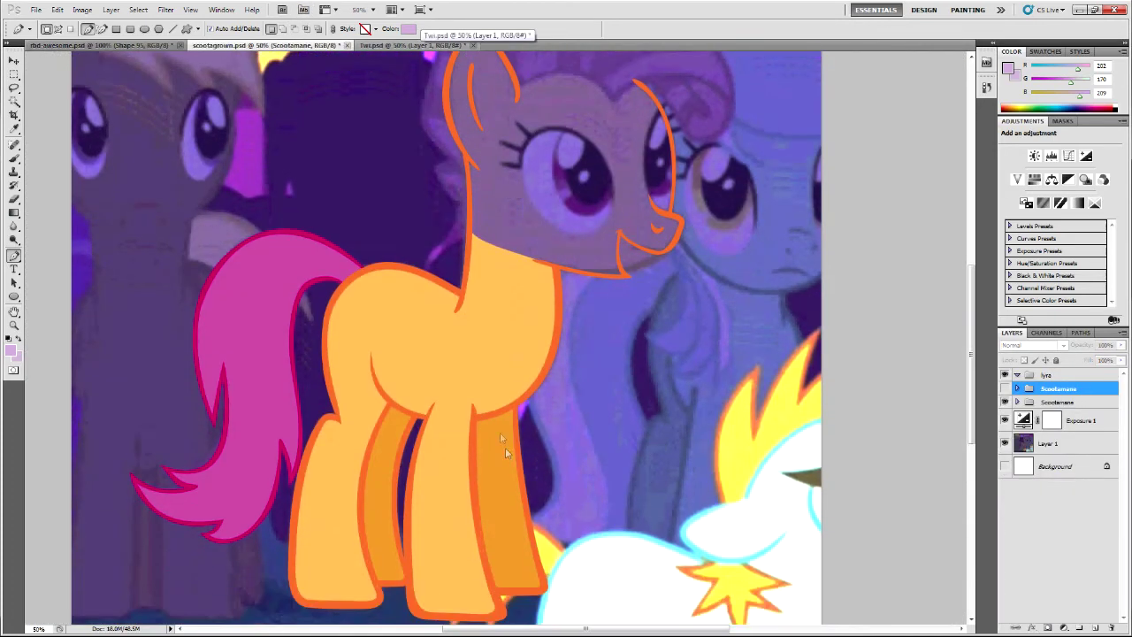
{"action": "left_click", "coordinate": [389, 45]}
{"action": "key", "text": "i"}
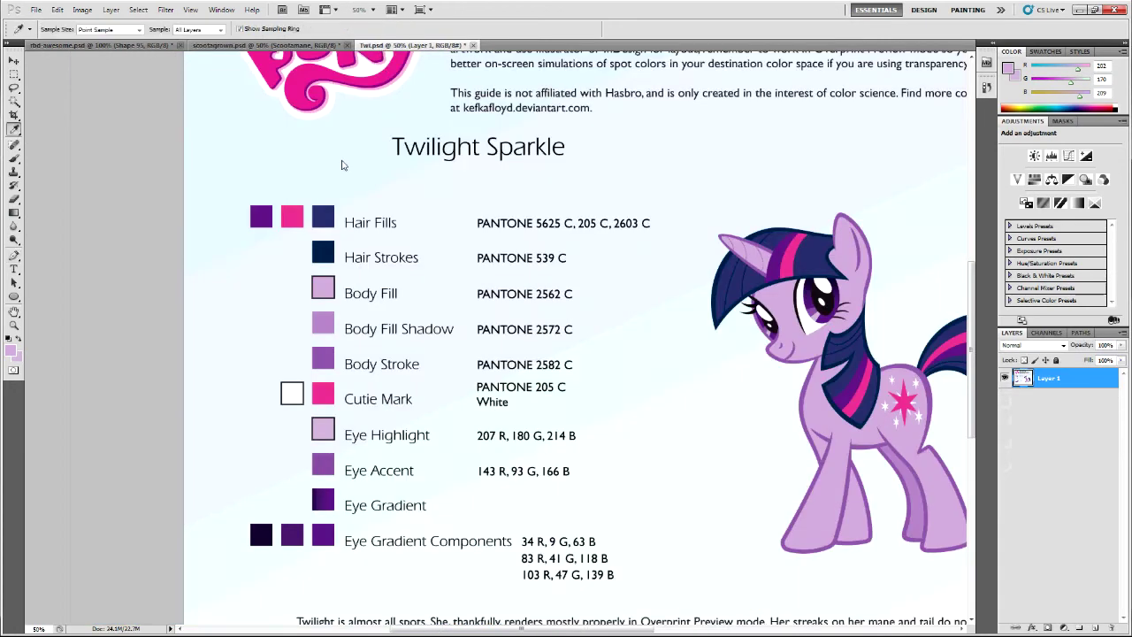
{"action": "left_click", "coordinate": [326, 323]}
{"action": "left_click", "coordinate": [126, 44]}
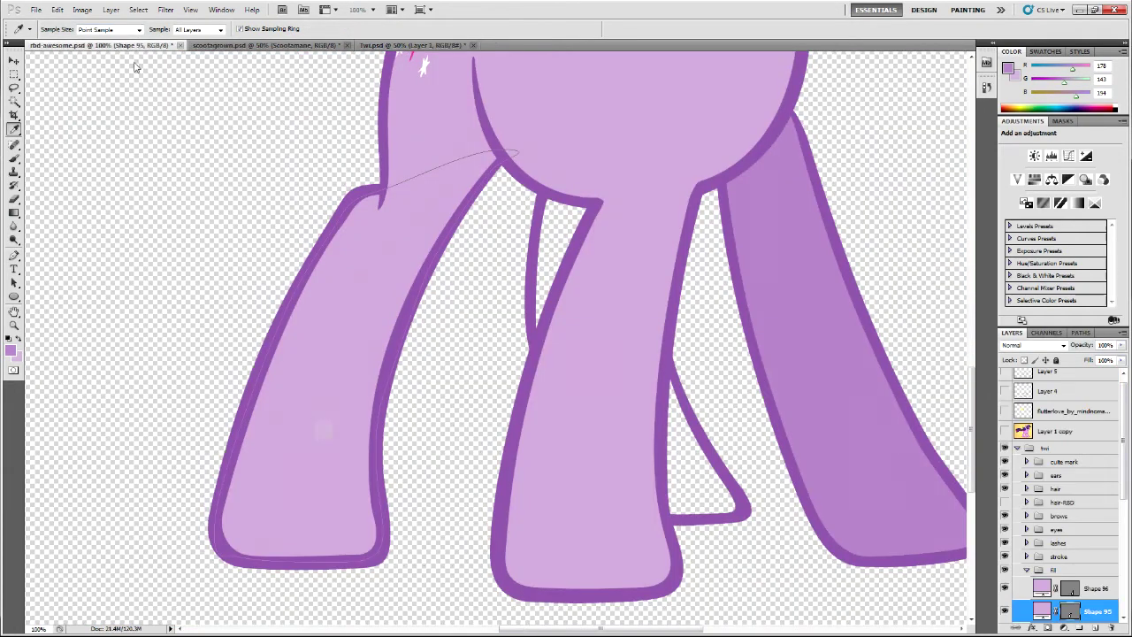
{"action": "key", "text": "p"}
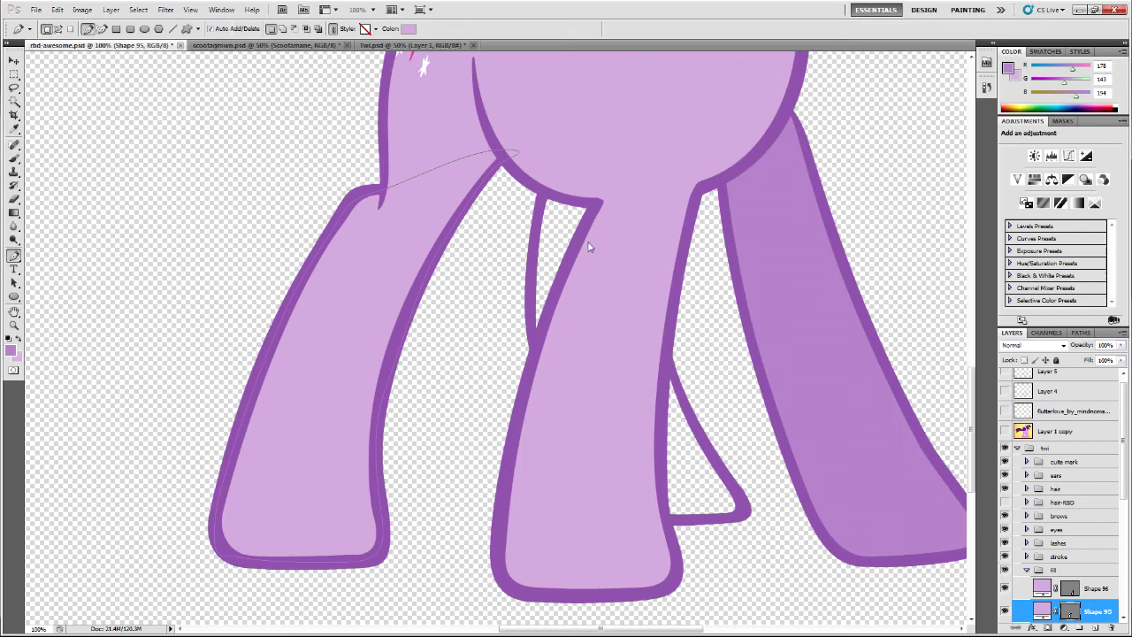
Begin a fill shape for the rear leg, tracing its left stroke and crossing behind the middle leg towards the hoof
{"action": "left_click", "coordinate": [544, 200]}
{"action": "left_click_drag", "start_coordinate": [536, 339], "coordinate": [543, 362]}
{"action": "left_click_drag", "start_coordinate": [563, 403], "coordinate": [568, 412]}
{"action": "mouse_move", "coordinate": [620, 455]}
{"action": "left_mouse_down"}
{"action": "mouse_move", "coordinate": [649, 476]}
{"action": "mouse_move", "coordinate": [684, 457]}
{"action": "left_mouse_up"}
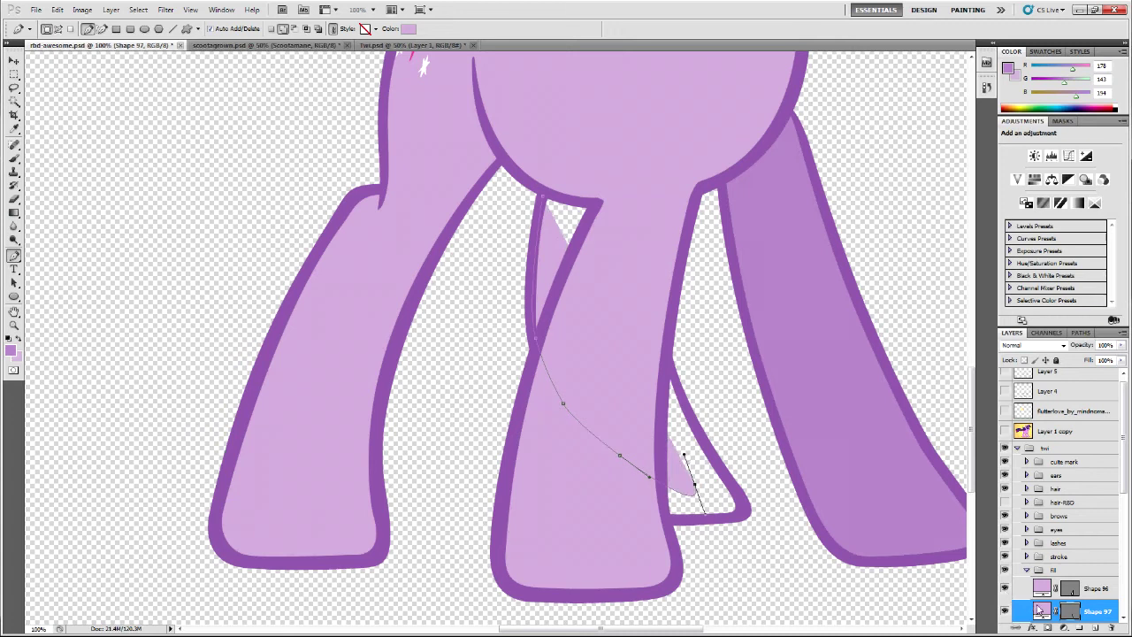
Set the rear leg fill's colour to the body fill shadow, b28fc2
{"action": "double_click", "coordinate": [1039, 610]}
{"action": "left_click", "coordinate": [445, 369]}
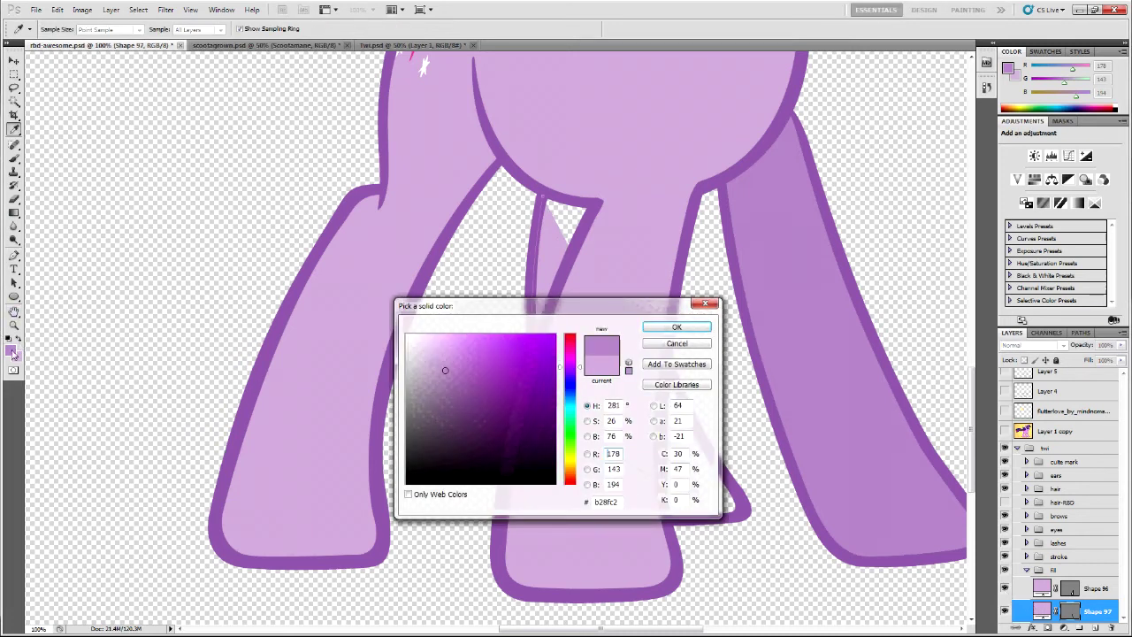
{"action": "left_click", "coordinate": [678, 329]}
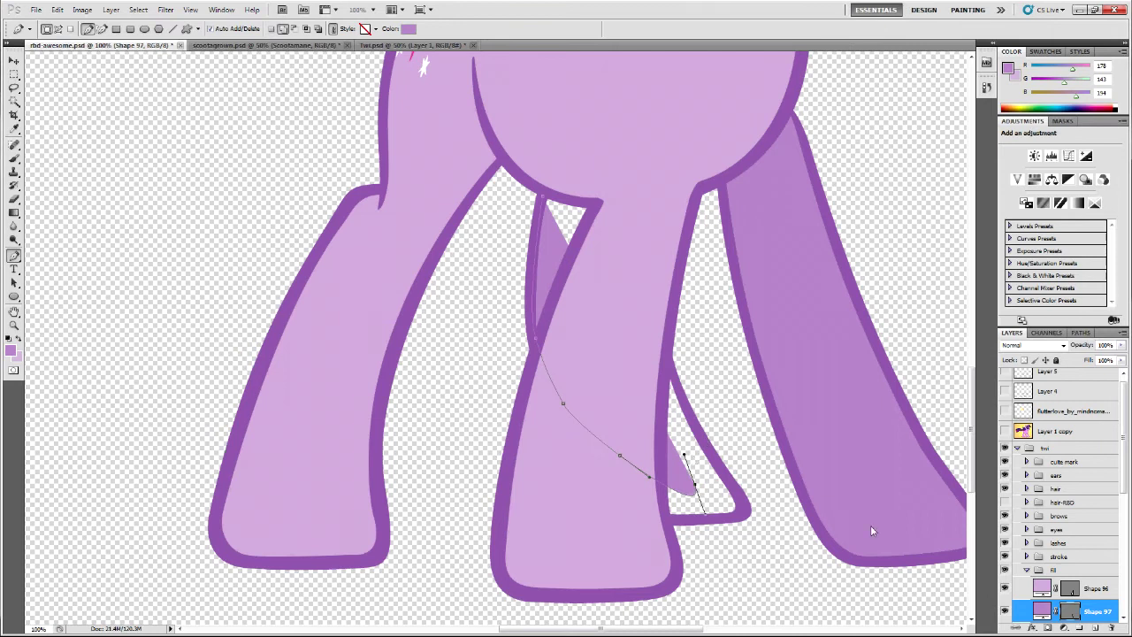
Undo the rear leg fill's recolouring and its path points beyond the lower end of the leg's visible upper section
{"action": "scroll", "coordinate": [1096, 596], "scroll_direction": "down", "scroll_amount": 3}
{"action": "left_click_drag", "start_coordinate": [1088, 545], "coordinate": [1092, 513]}
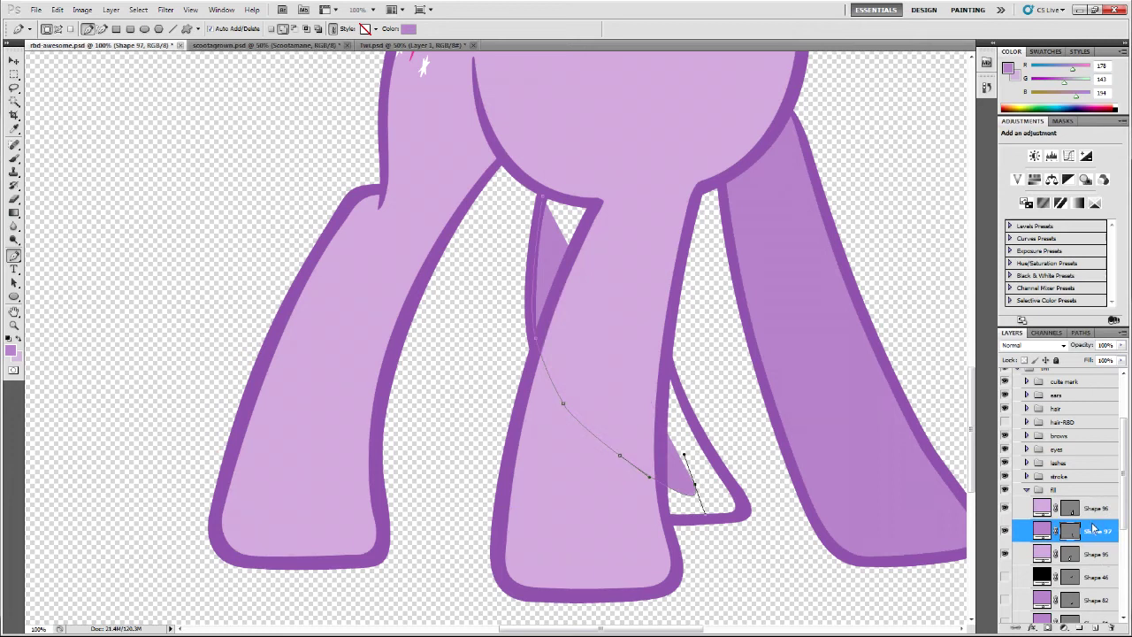
{"action": "key", "text": "ctrl+alt+z"}
{"action": "key", "text": "ctrl+alt+z"}
{"action": "key", "text": "ctrl+alt+z"}
{"action": "key", "text": "ctrl+alt+z"}
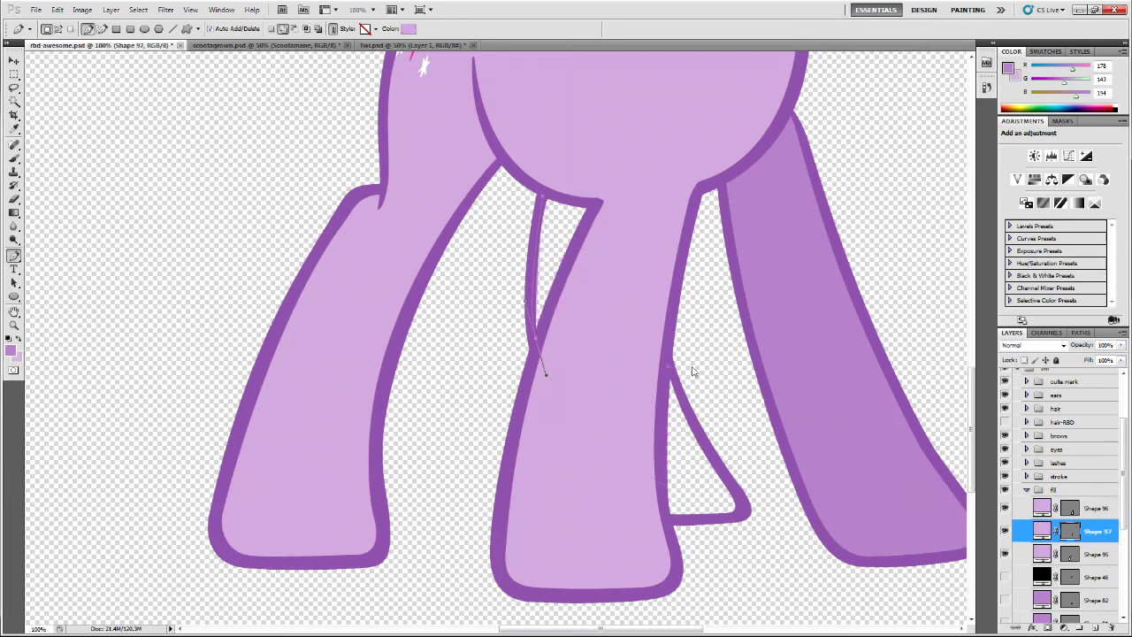
{"action": "key", "text": "ctrl+alt+z"}
Finish the rear leg's upper fill as a closed shape bounded by the middle leg's stroke and the belly outline
{"action": "left_click", "coordinate": [592, 203]}
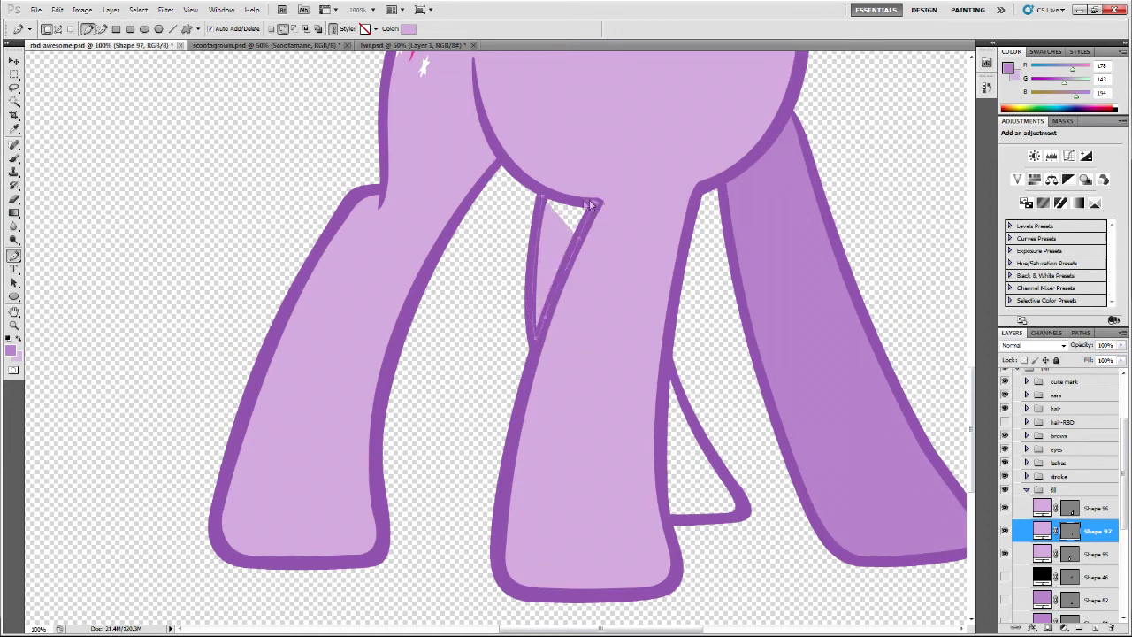
{"action": "left_click", "coordinate": [546, 198]}
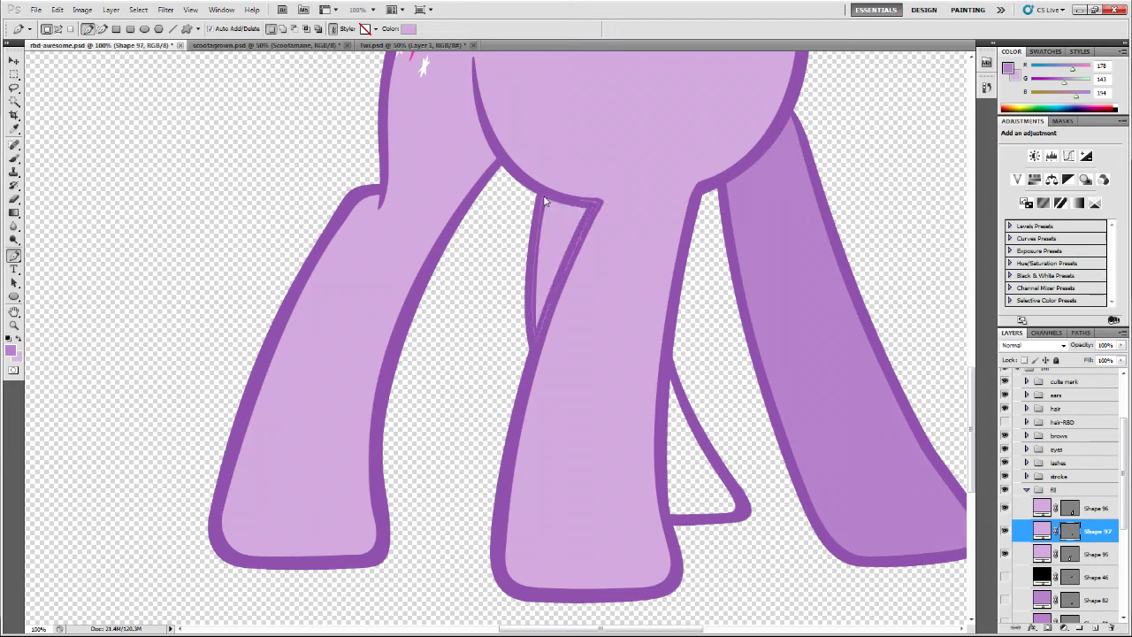
{"action": "key", "text": "Return"}
Draw a separate closed fill for the visible lower part of the rear leg, around the hoof beside the middle leg
{"action": "left_click", "coordinate": [672, 381]}
{"action": "left_click", "coordinate": [739, 494]}
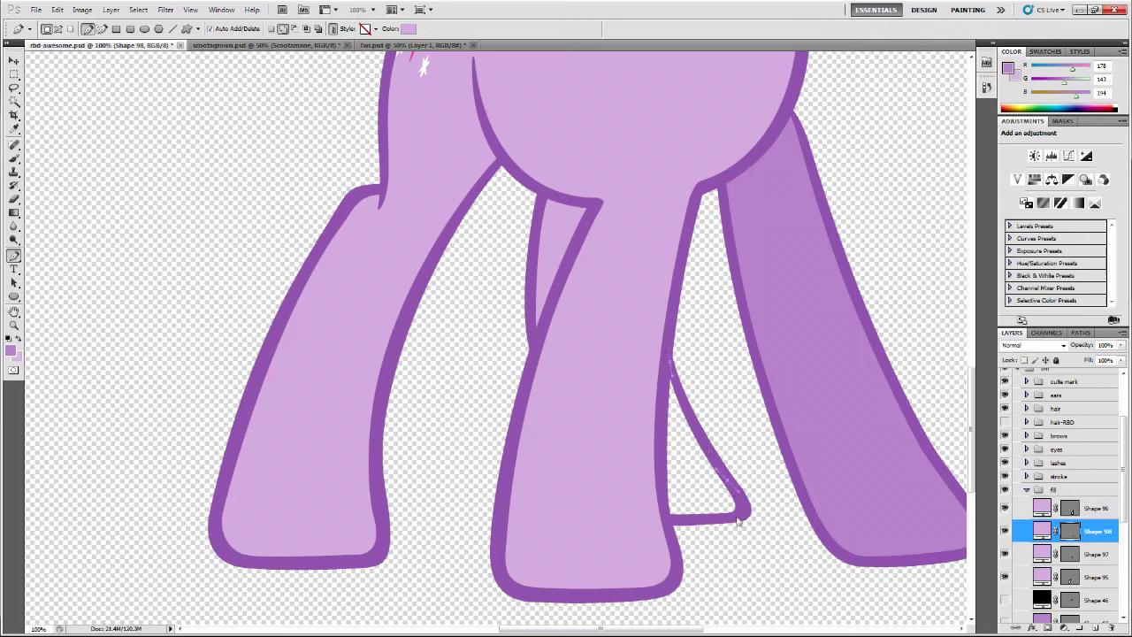
{"action": "left_click", "coordinate": [669, 518]}
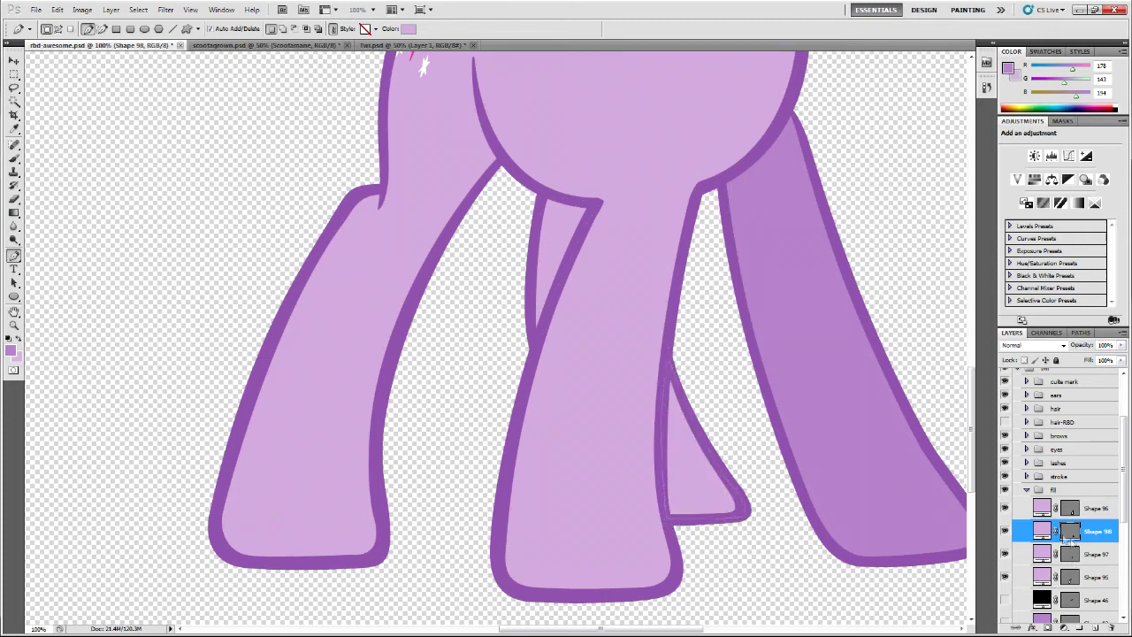
{"action": "double_click", "coordinate": [1041, 507]}
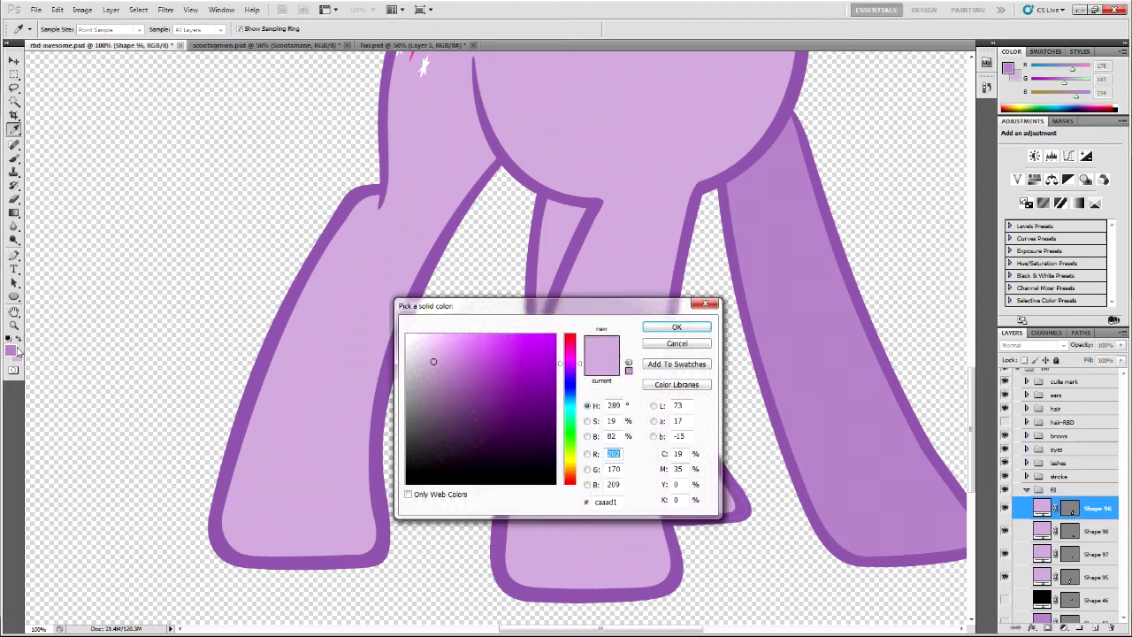
{"action": "left_click", "coordinate": [16, 350]}
{"action": "left_click", "coordinate": [654, 329]}
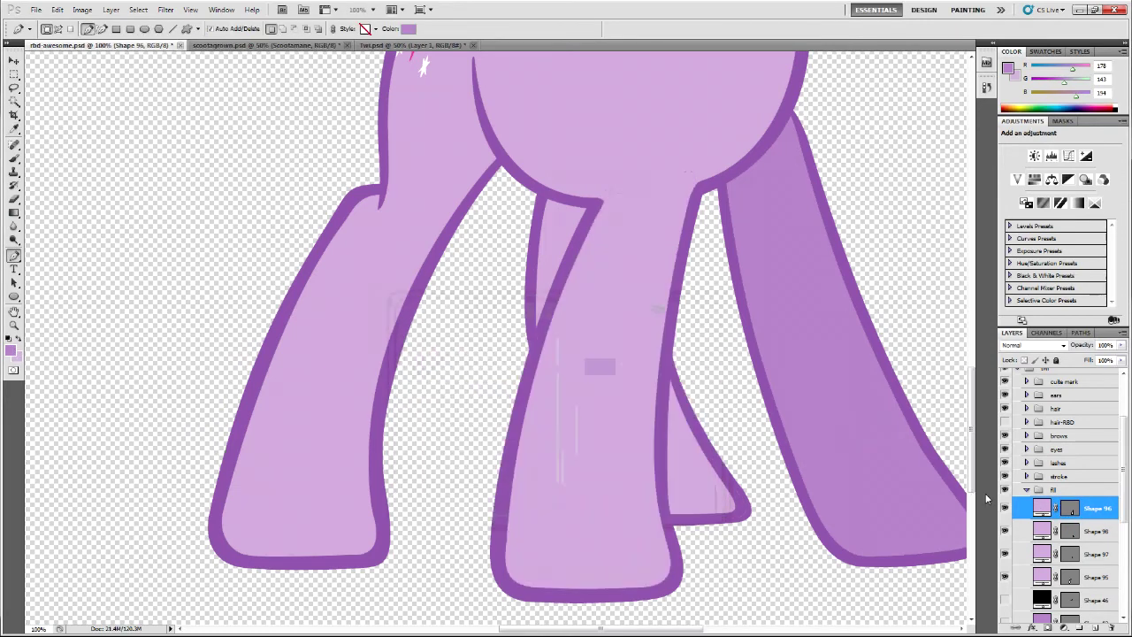
Set the fill colour of the rear leg's lower section, Shape 98, to the body fill shadow b28fc2
{"action": "double_click", "coordinate": [1041, 531]}
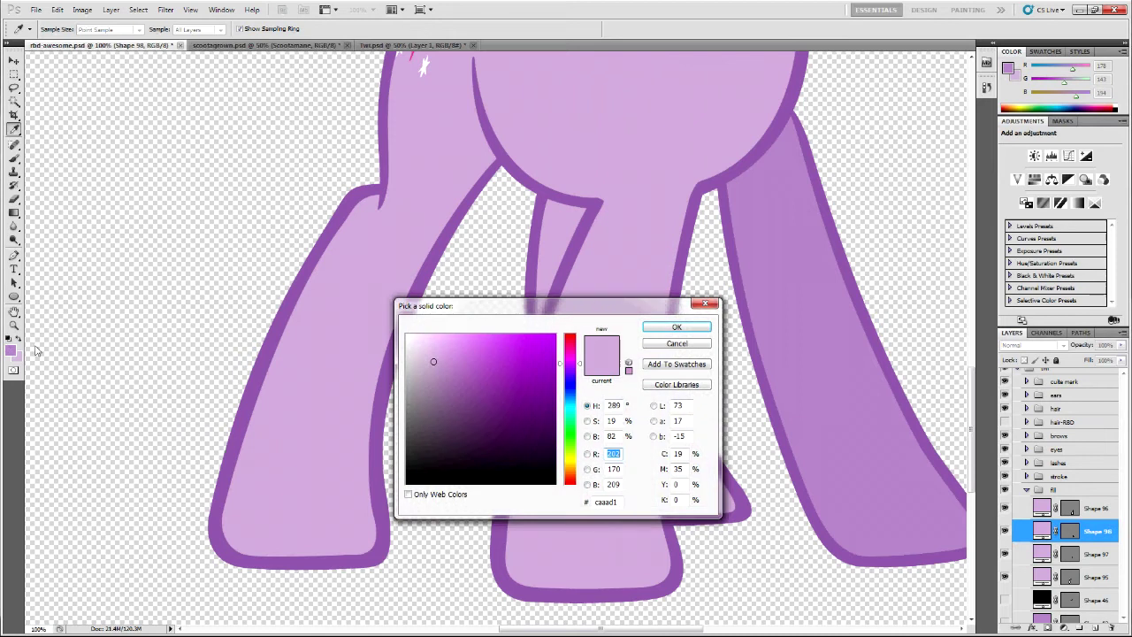
{"action": "left_click", "coordinate": [12, 354]}
{"action": "left_click", "coordinate": [659, 329]}
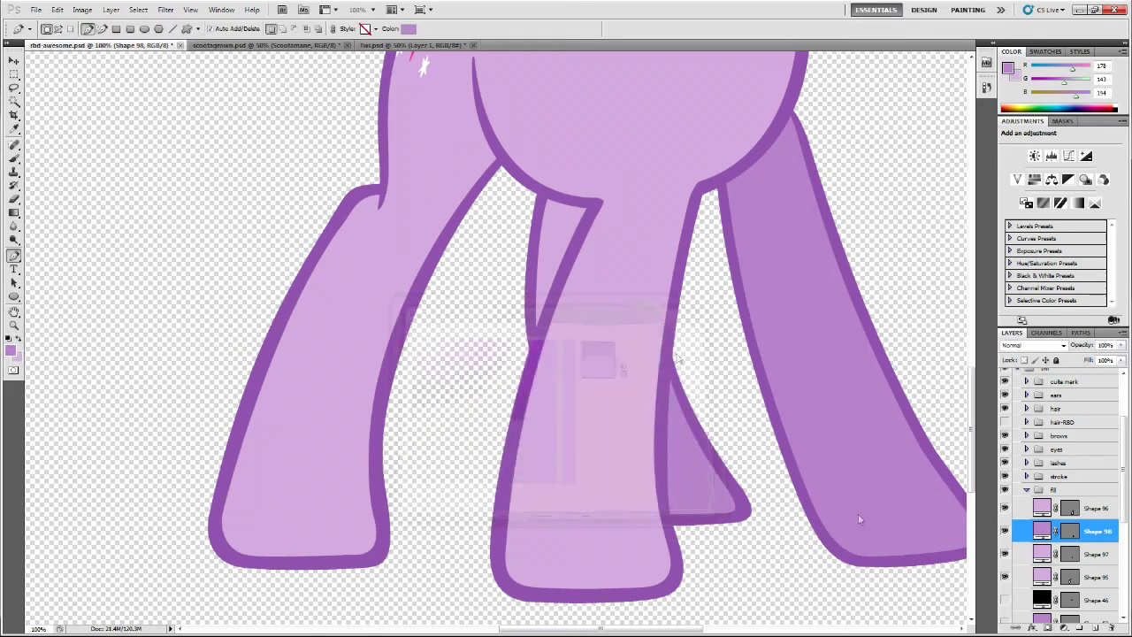
{"action": "double_click", "coordinate": [1041, 554]}
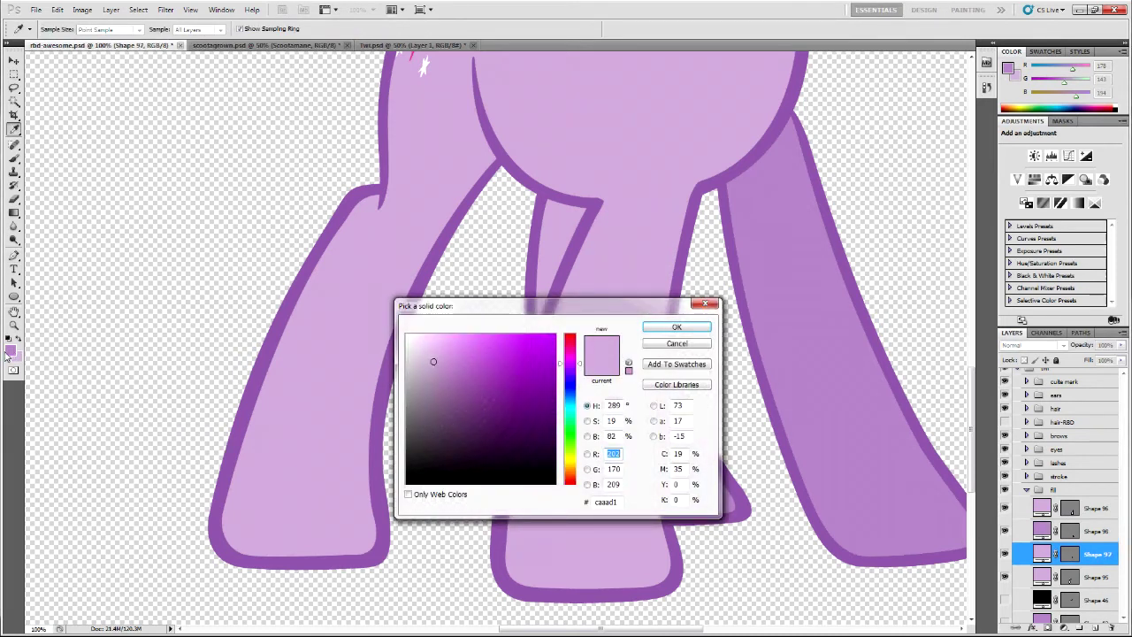
{"action": "left_click", "coordinate": [689, 345]}
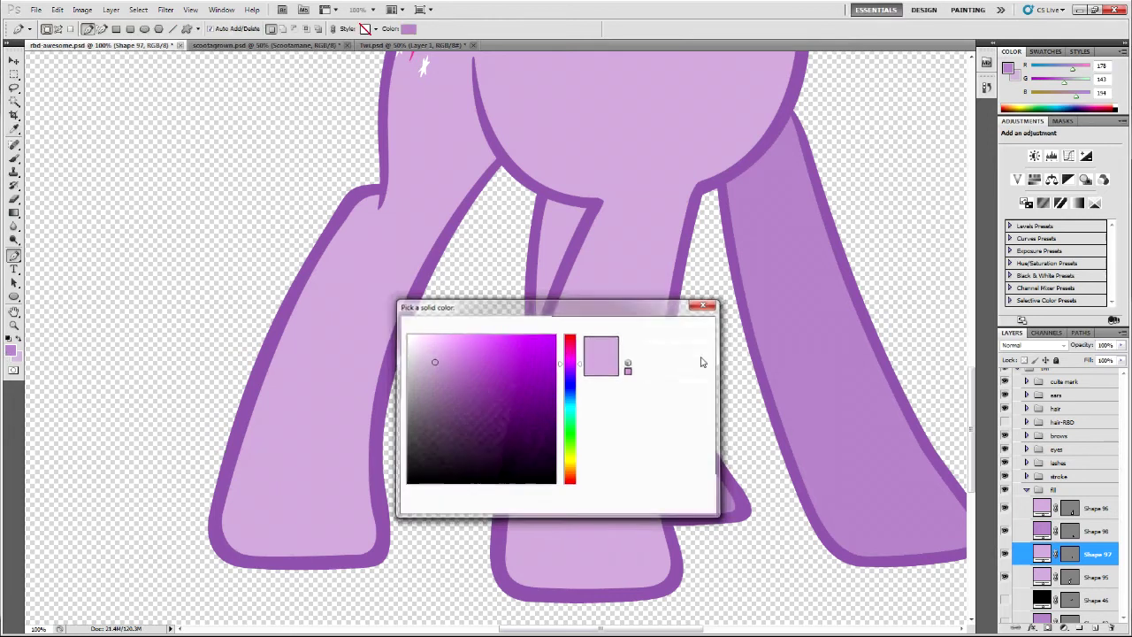
{"action": "key", "text": "space"}
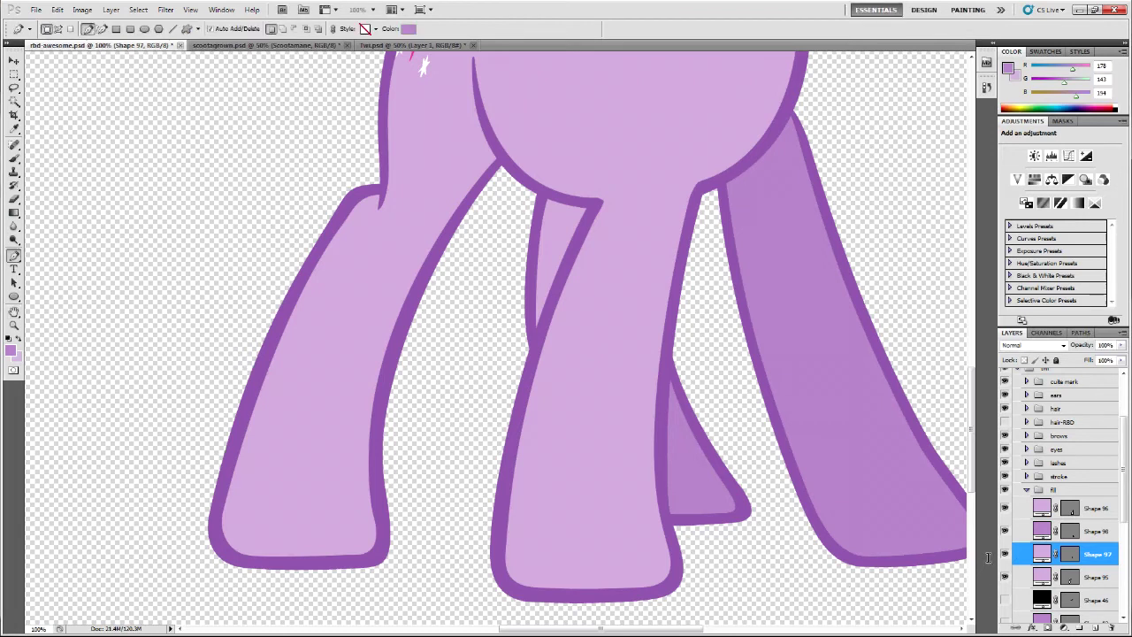
{"action": "left_click", "coordinate": [1005, 552]}
{"action": "left_click", "coordinate": [1005, 553]}
Set the rear leg's upper fill, Shape 97, to the body fill shadow b28fc2 and select the Shape 95 layer
{"action": "double_click", "coordinate": [1042, 552]}
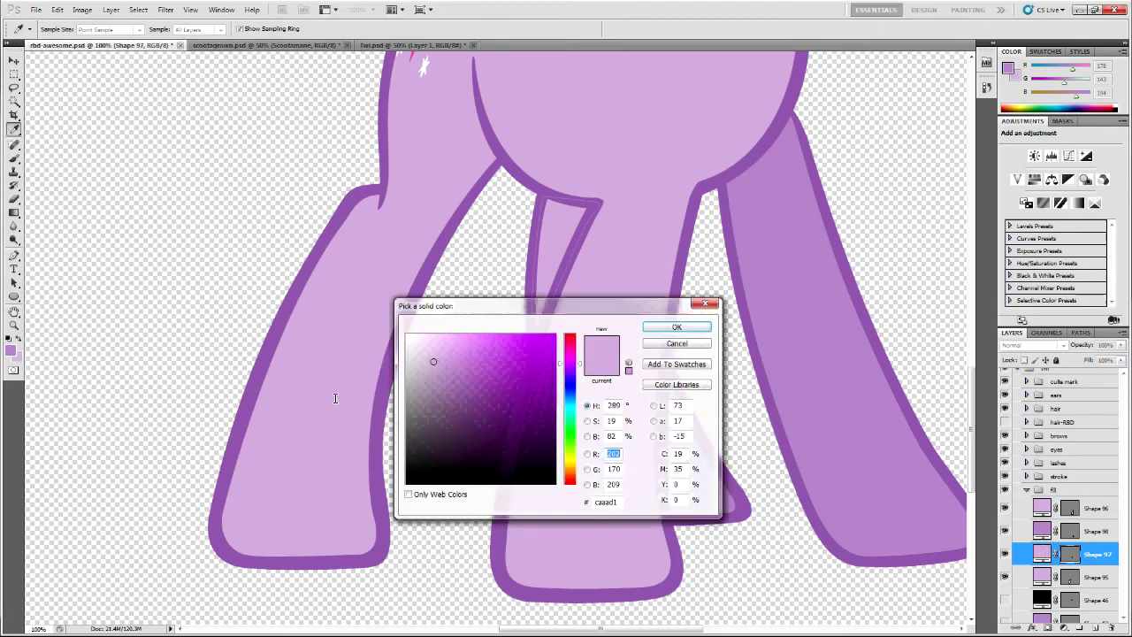
{"action": "left_click", "coordinate": [13, 352]}
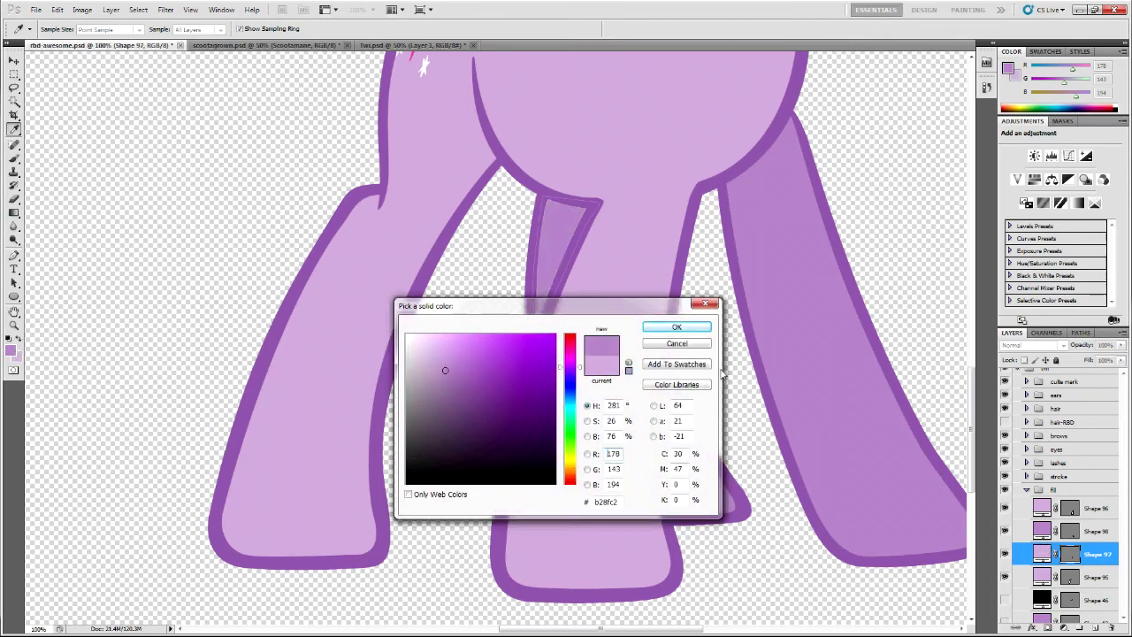
{"action": "left_click", "coordinate": [693, 331]}
{"action": "left_click", "coordinate": [1089, 576]}
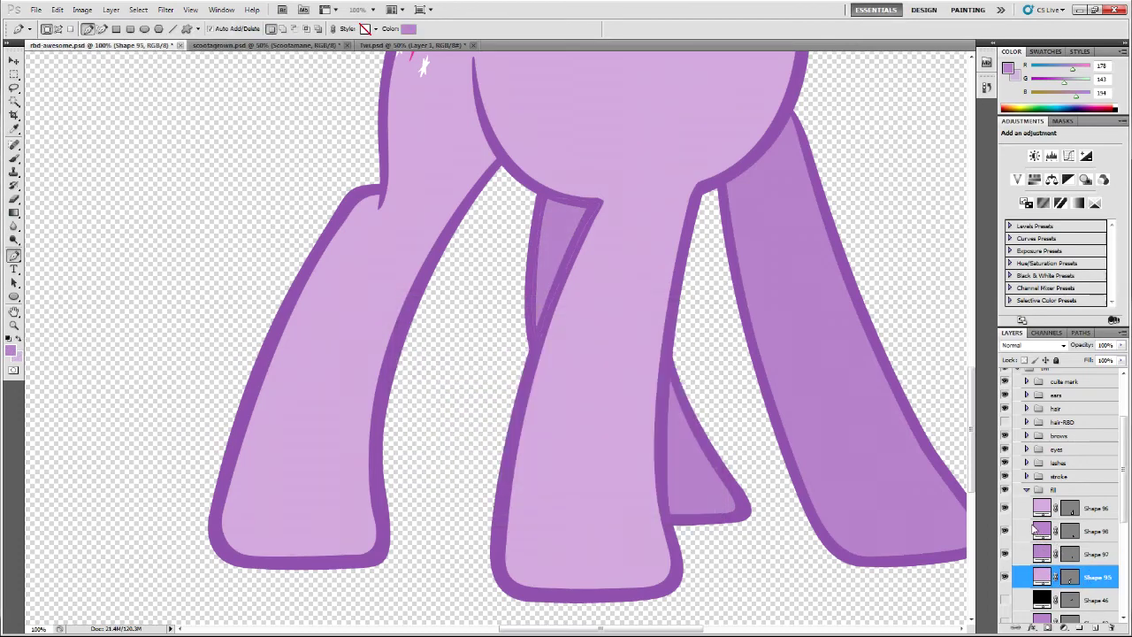
Recolour the horn's fill to the light purple cfb4d6
{"action": "key", "text": "ctrl+0"}
{"action": "key", "text": "ctrl+minus"}
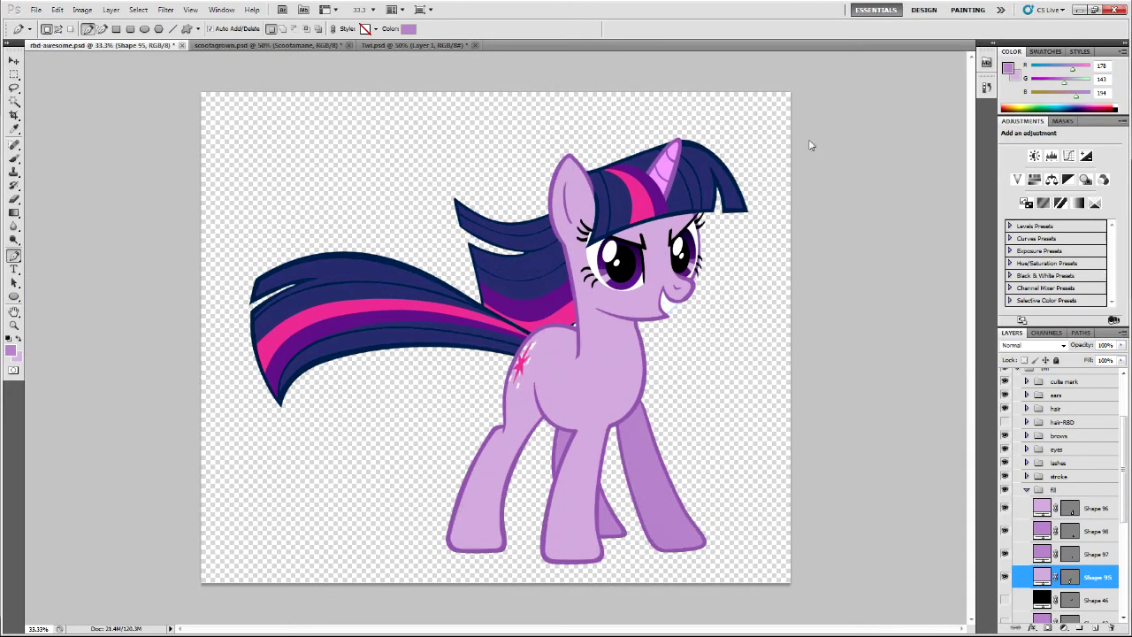
{"action": "right_click", "coordinate": [663, 172], "text": "ctrl+alt"}
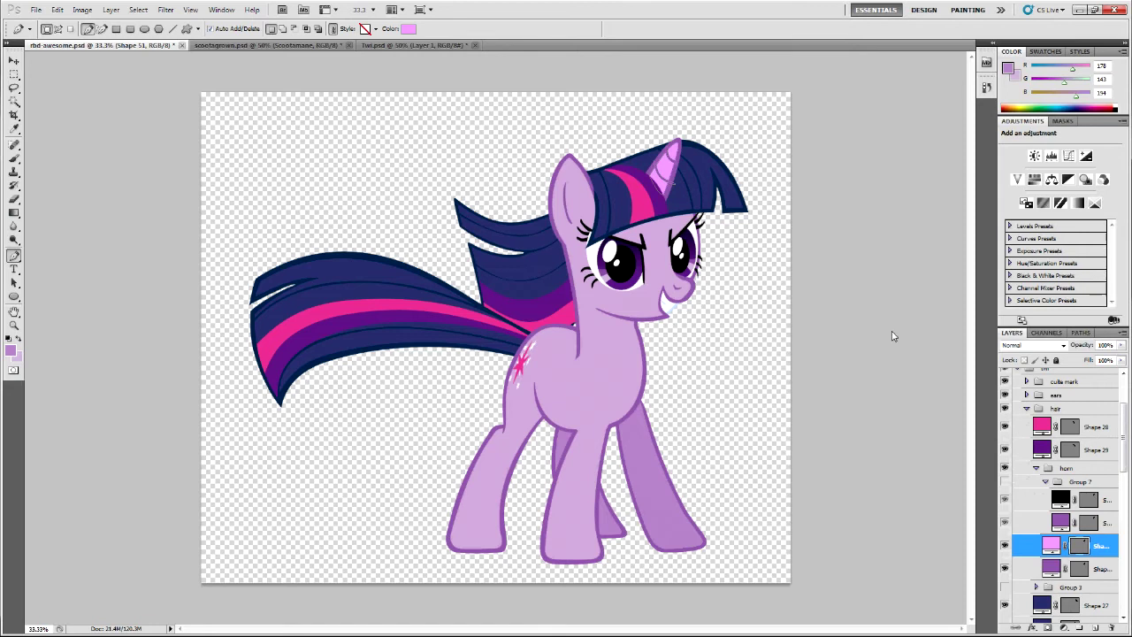
{"action": "double_click", "coordinate": [1055, 544]}
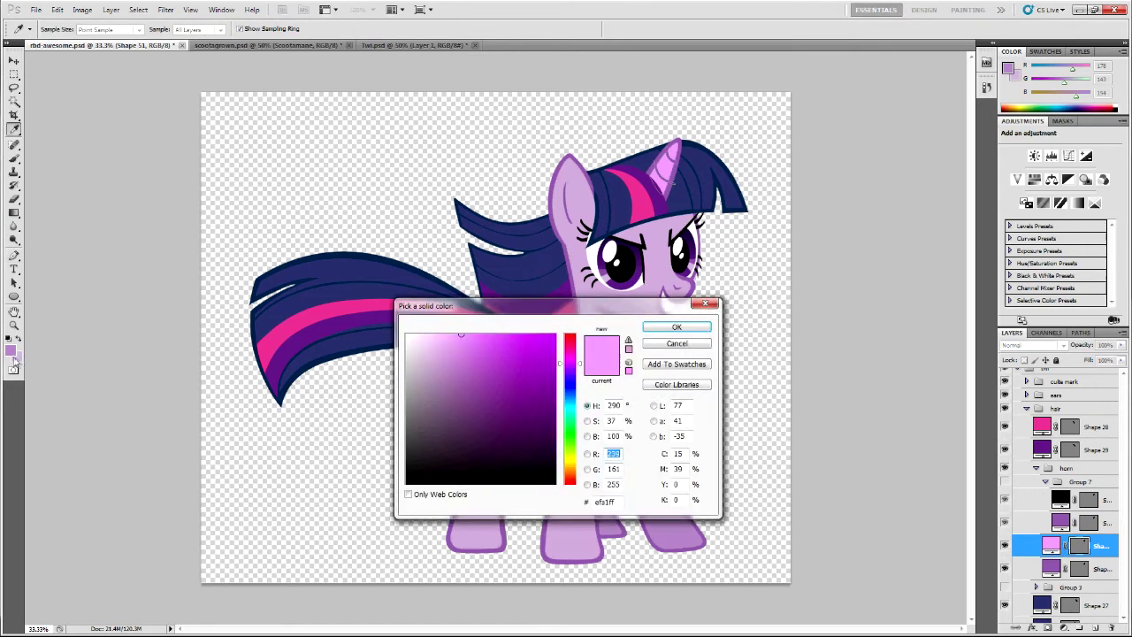
{"action": "left_click", "coordinate": [14, 358]}
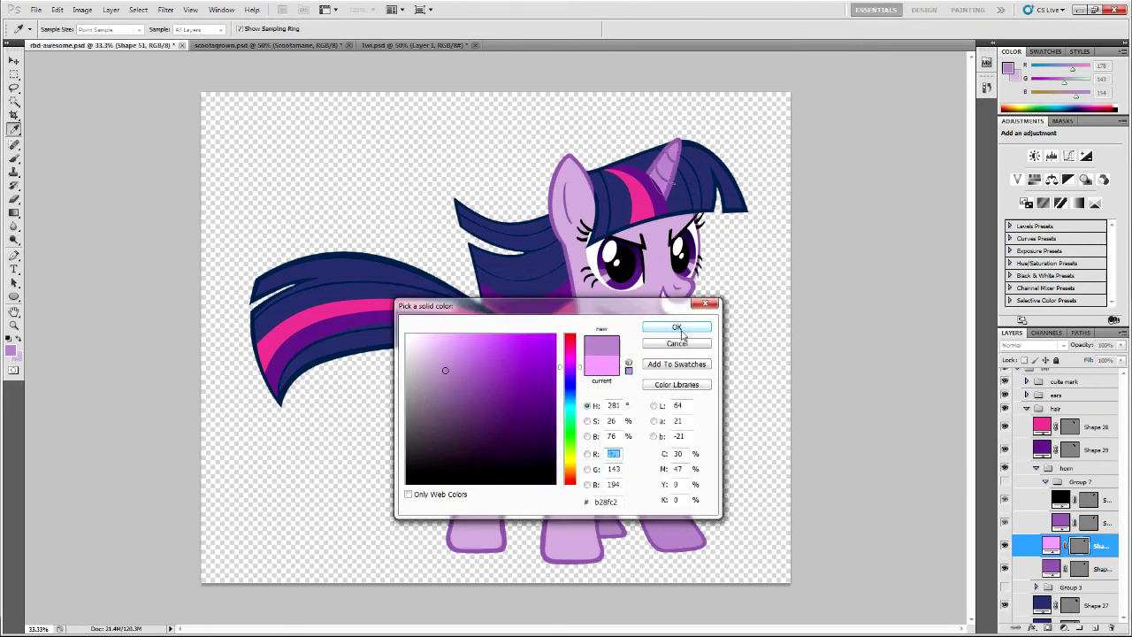
{"action": "left_click", "coordinate": [15, 358]}
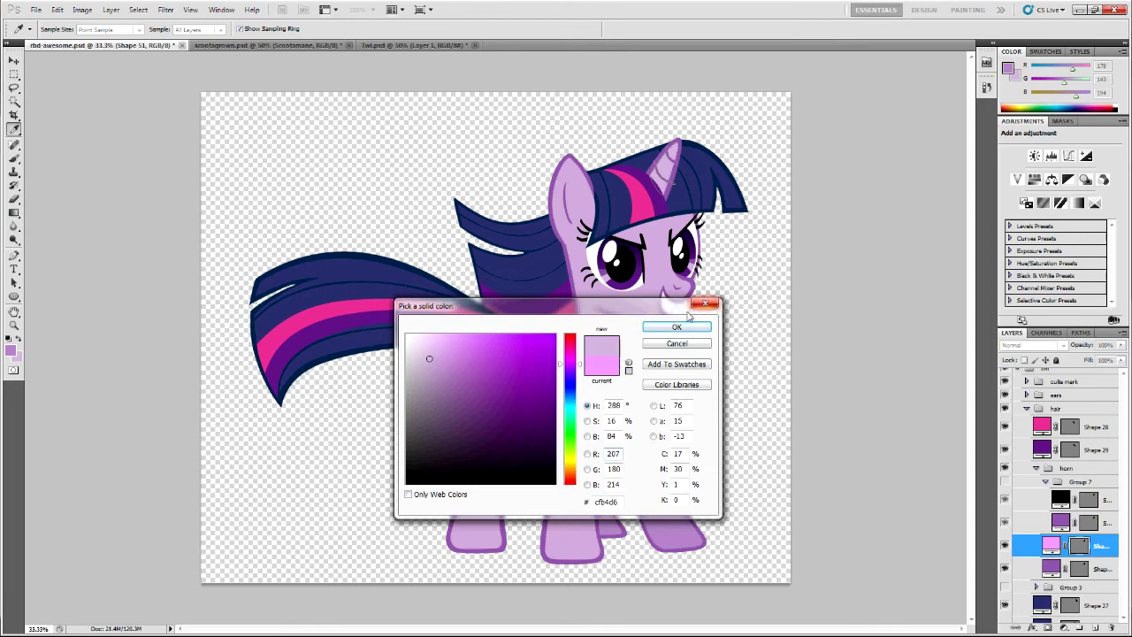
{"action": "left_click", "coordinate": [696, 327]}
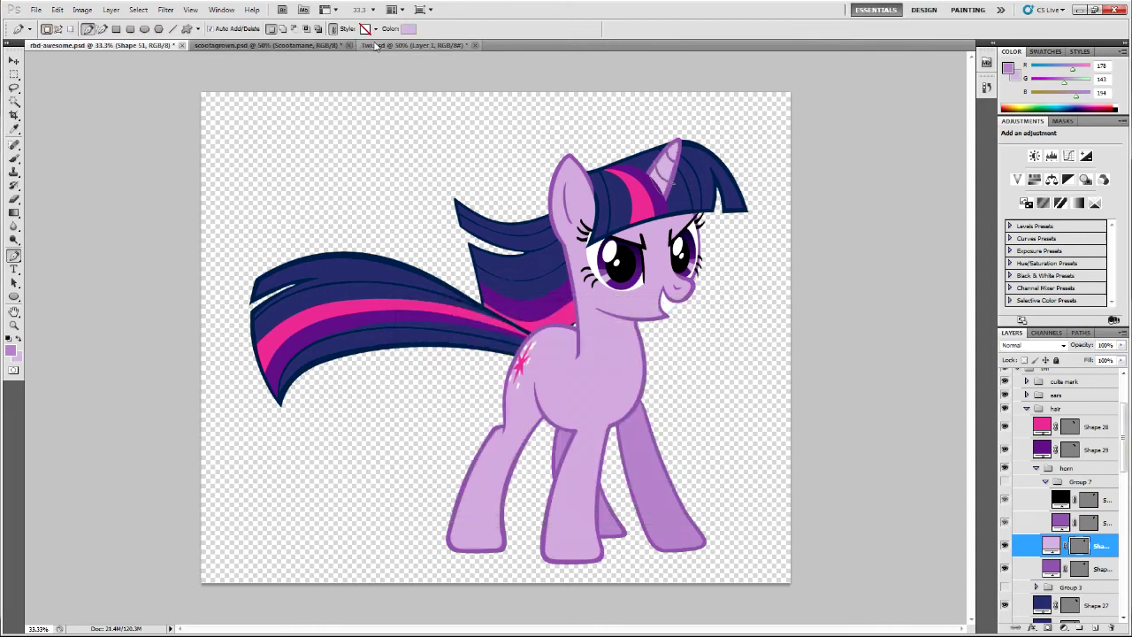
Check the Twilight Sparkle colours in the Twi.psd guide and return to rbd-awesome.psd
{"action": "left_click", "coordinate": [370, 46]}
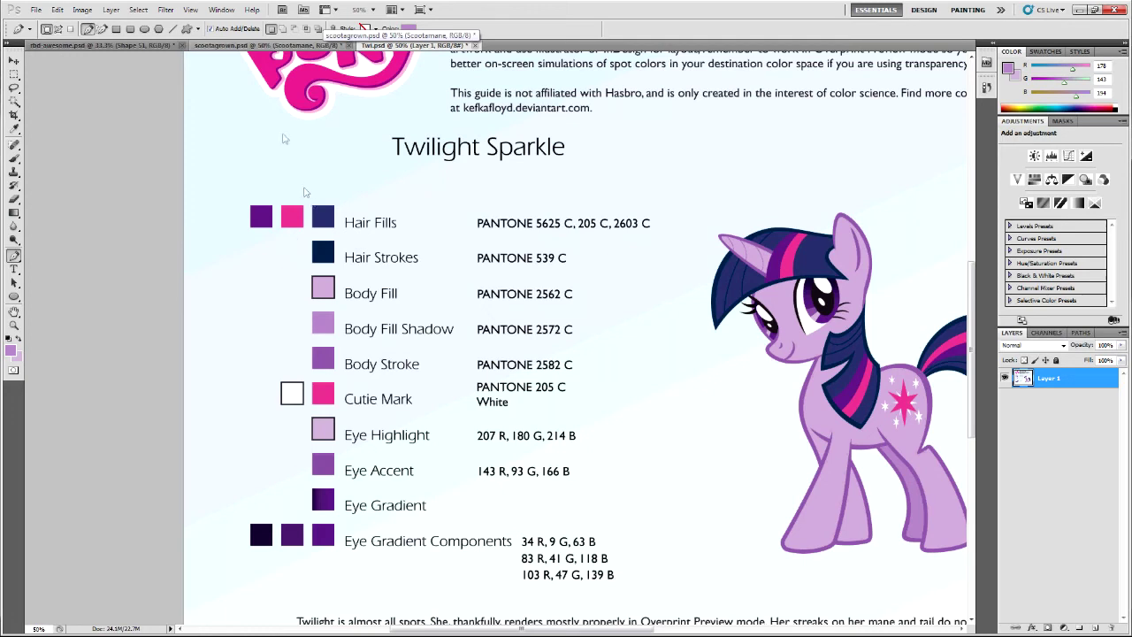
{"action": "left_click", "coordinate": [86, 45]}
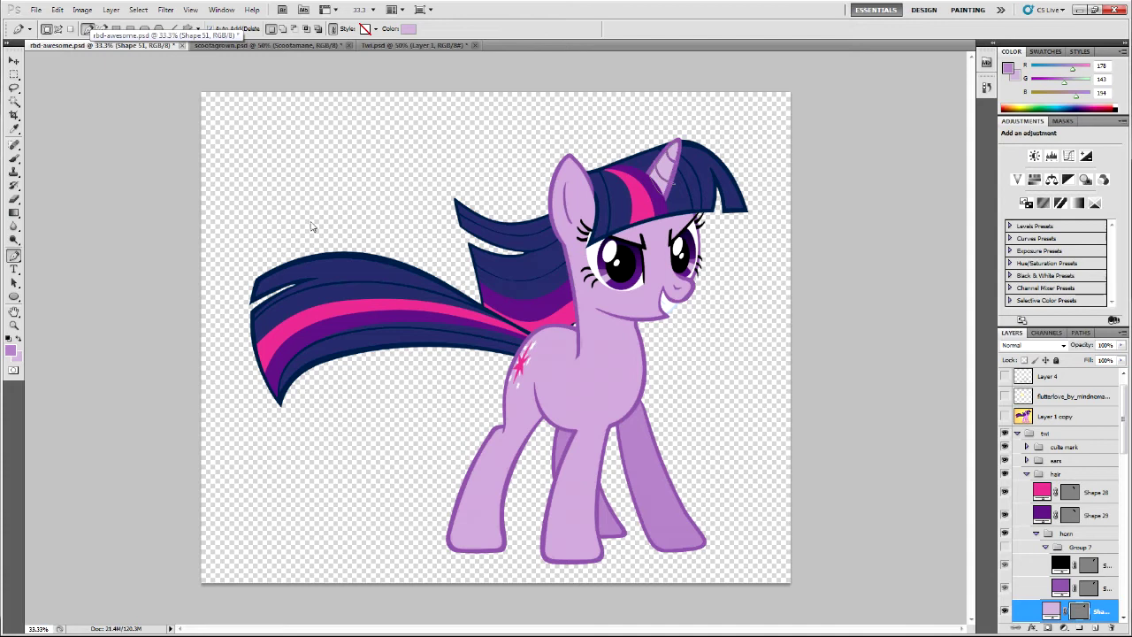
Draw a trial Pen fill shape around the orange pony's muzzle in scootagrown.psd and delete its layer
{"action": "left_click", "coordinate": [266, 45]}
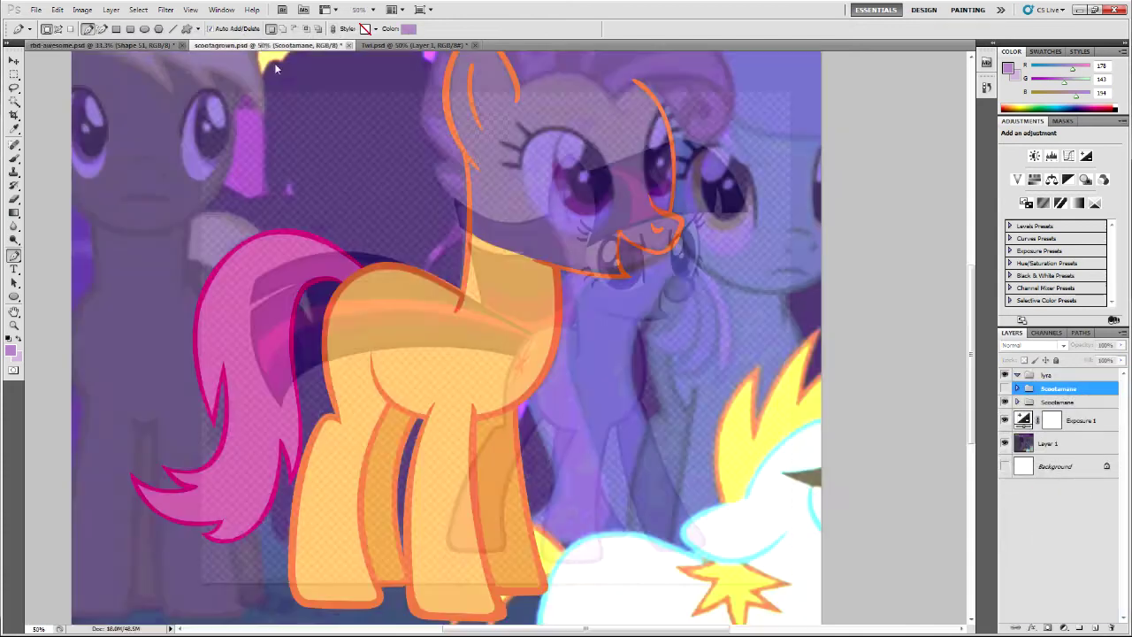
{"action": "left_click_drag", "start_coordinate": [558, 286], "coordinate": [660, 182]}
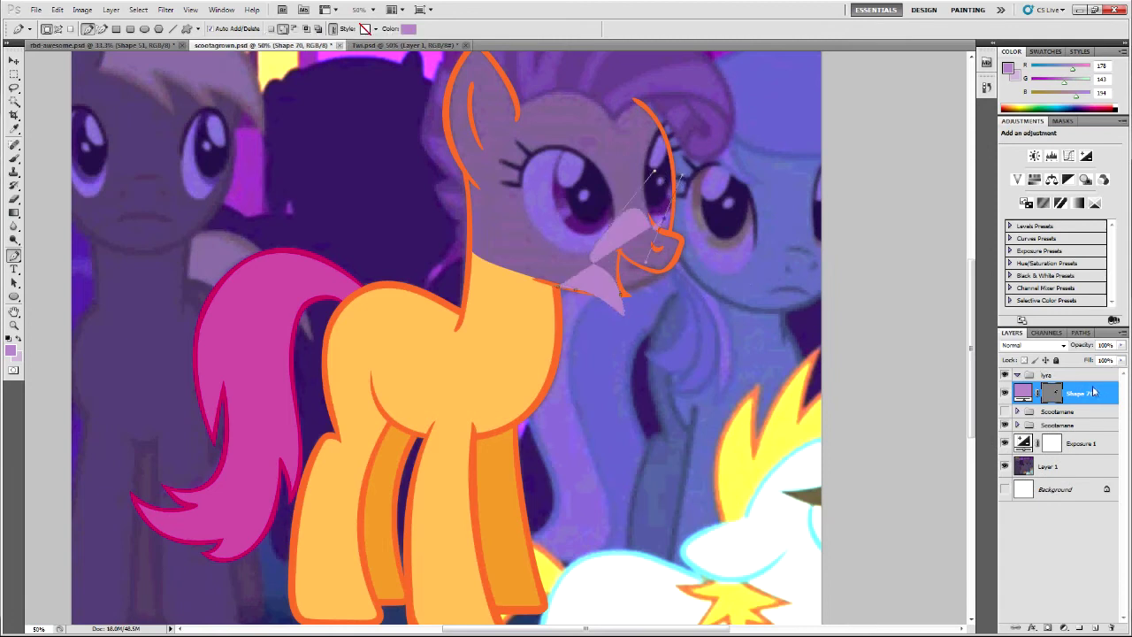
{"action": "left_click_drag", "start_coordinate": [1094, 393], "coordinate": [1111, 627]}
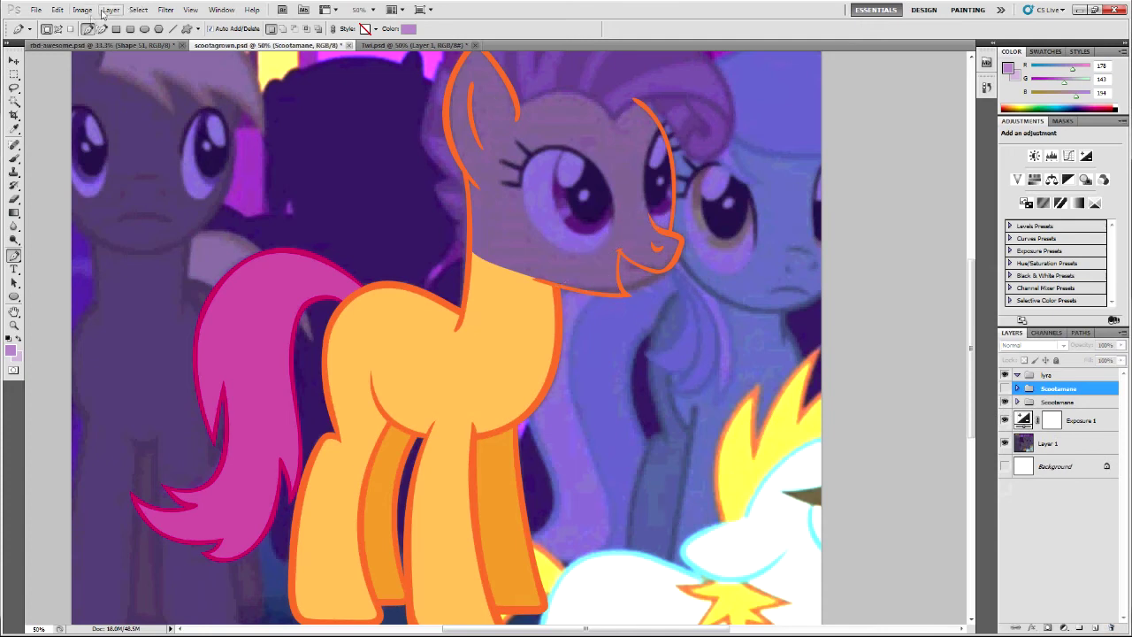
Open worksheet.png from the FiM folder
{"action": "left_click", "coordinate": [57, 10]}
{"action": "mouse_move", "coordinate": [36, 10]}
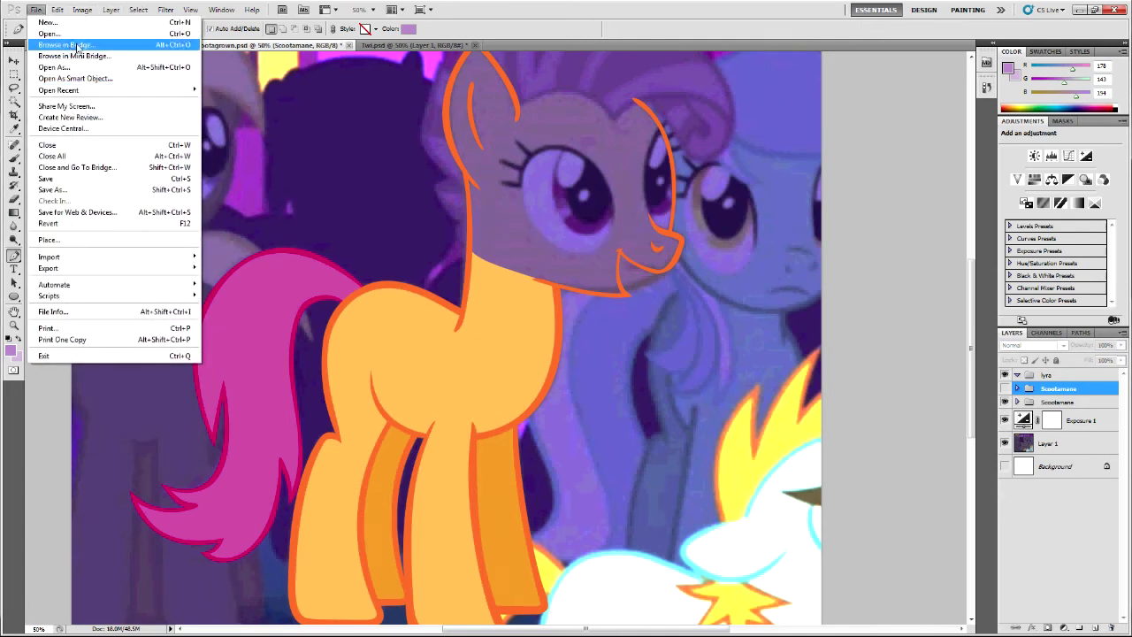
{"action": "mouse_move", "coordinate": [147, 93]}
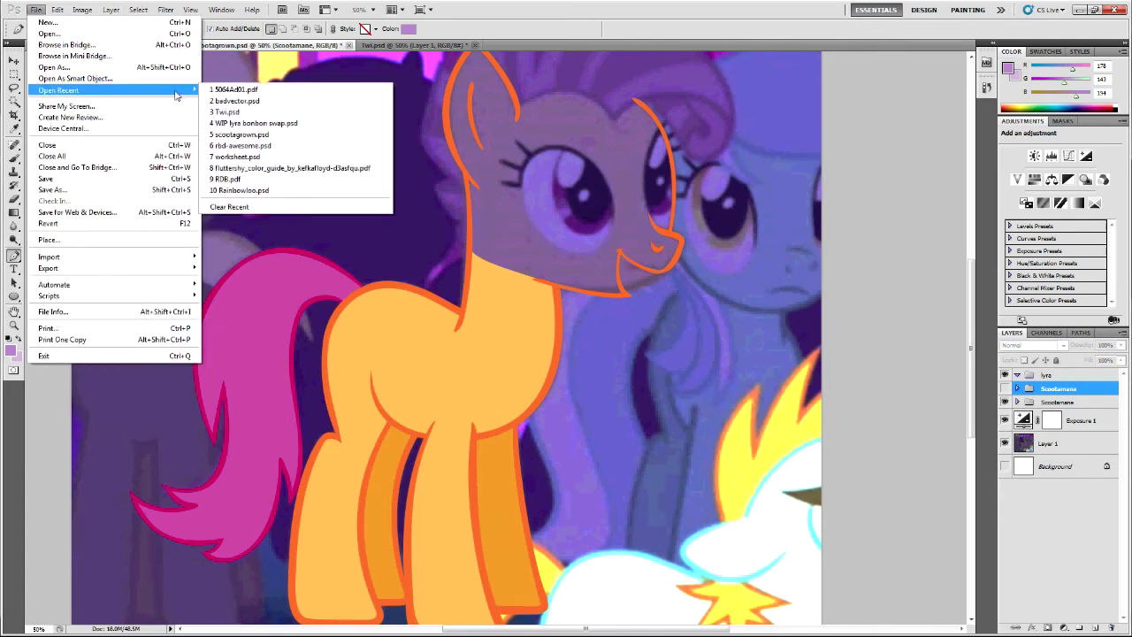
{"action": "left_click", "coordinate": [52, 34]}
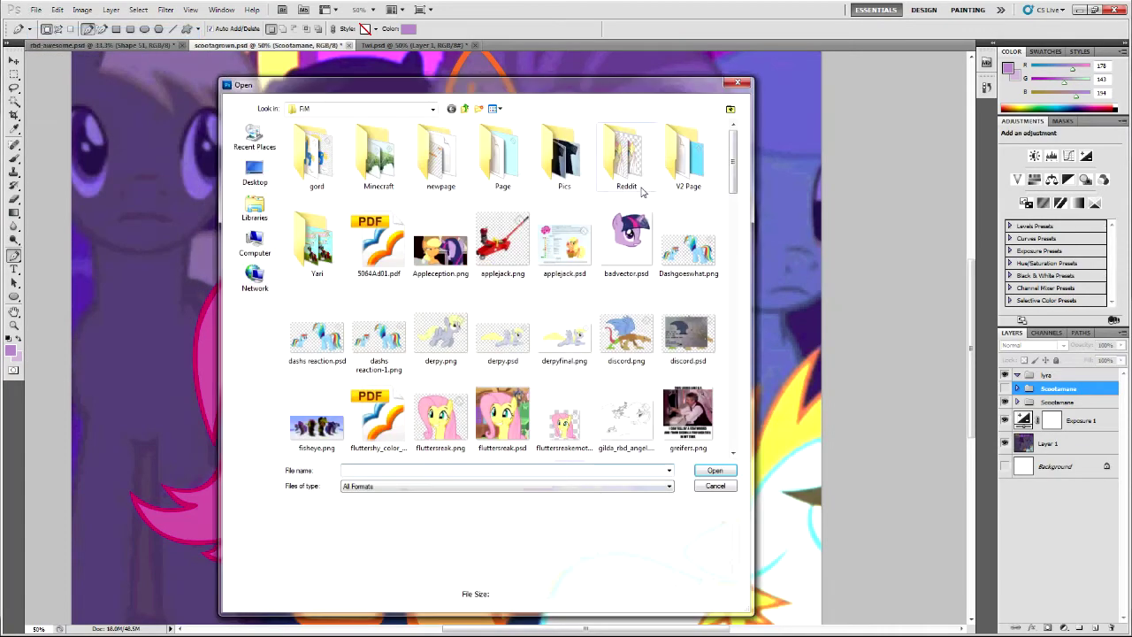
{"action": "left_click_drag", "start_coordinate": [729, 157], "coordinate": [729, 414]}
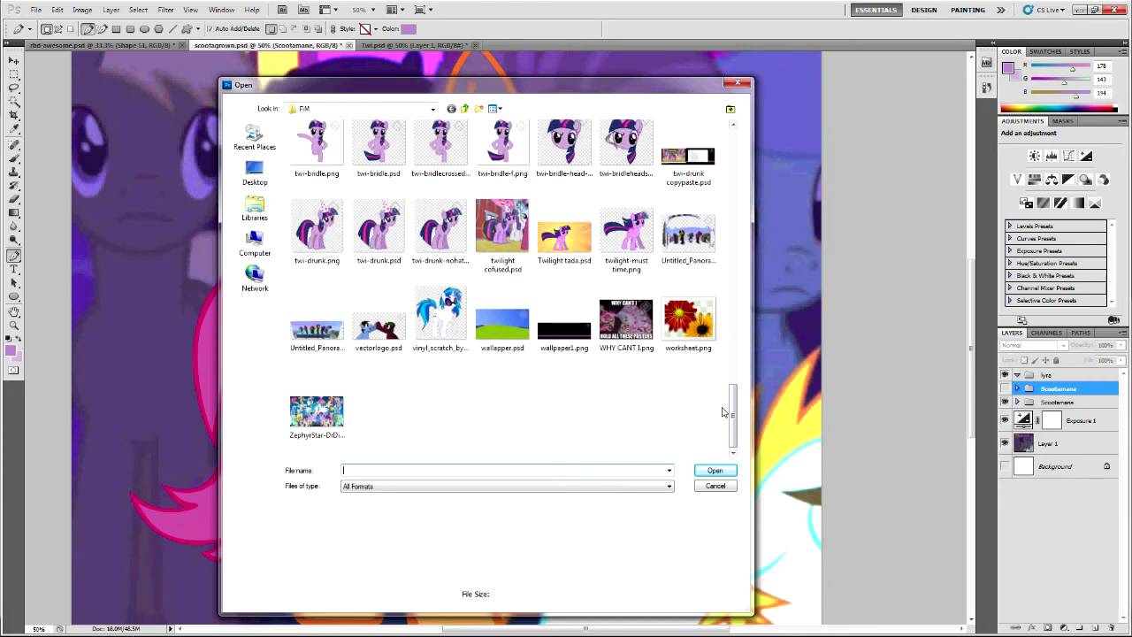
{"action": "left_click", "coordinate": [699, 352]}
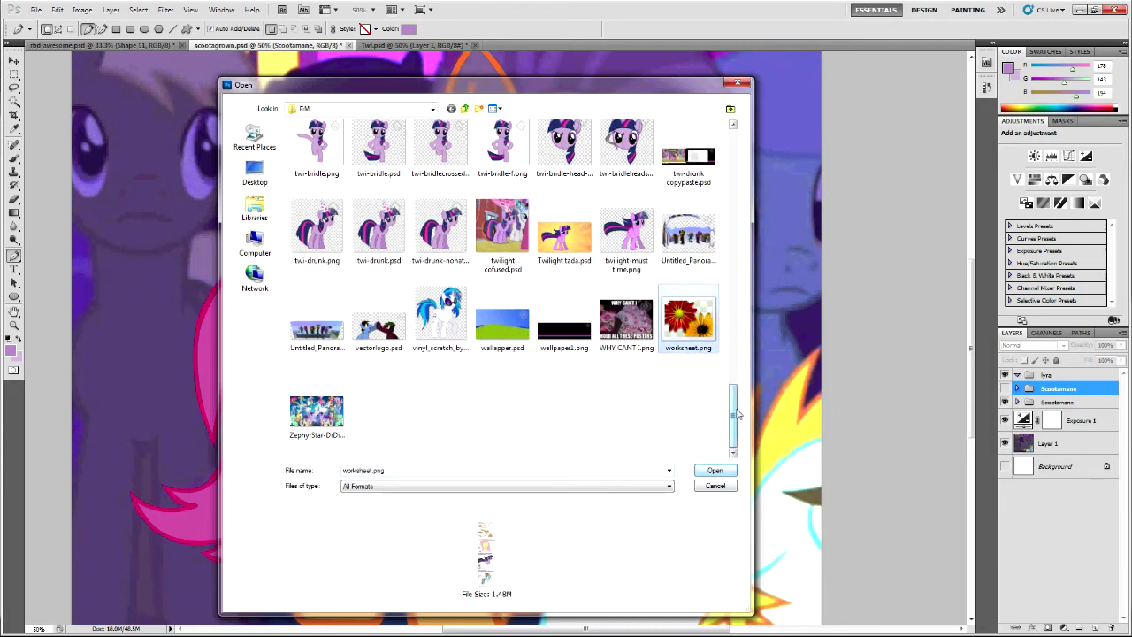
{"action": "left_click", "coordinate": [718, 470]}
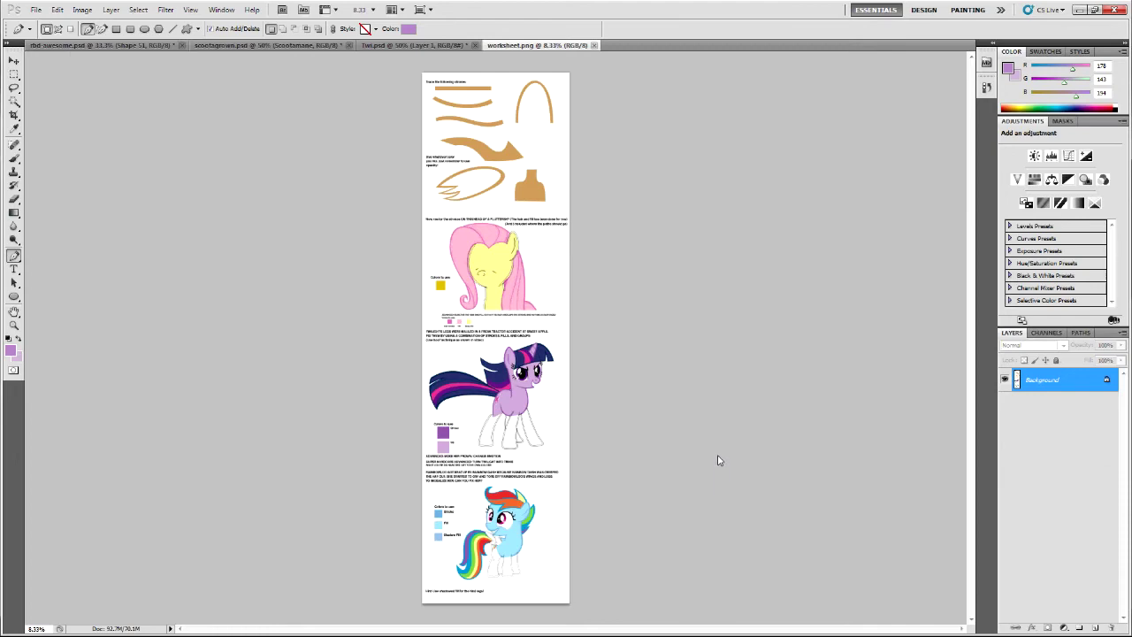
Examine the worksheet's Twilight legs exercise and the stroke-tracing exercises at the start of the page
{"action": "key", "text": "ctrl+plus"}
{"action": "key", "text": "ctrl+plus"}
{"action": "key", "text": "ctrl+plus"}
{"action": "key", "text": "ctrl+plus"}
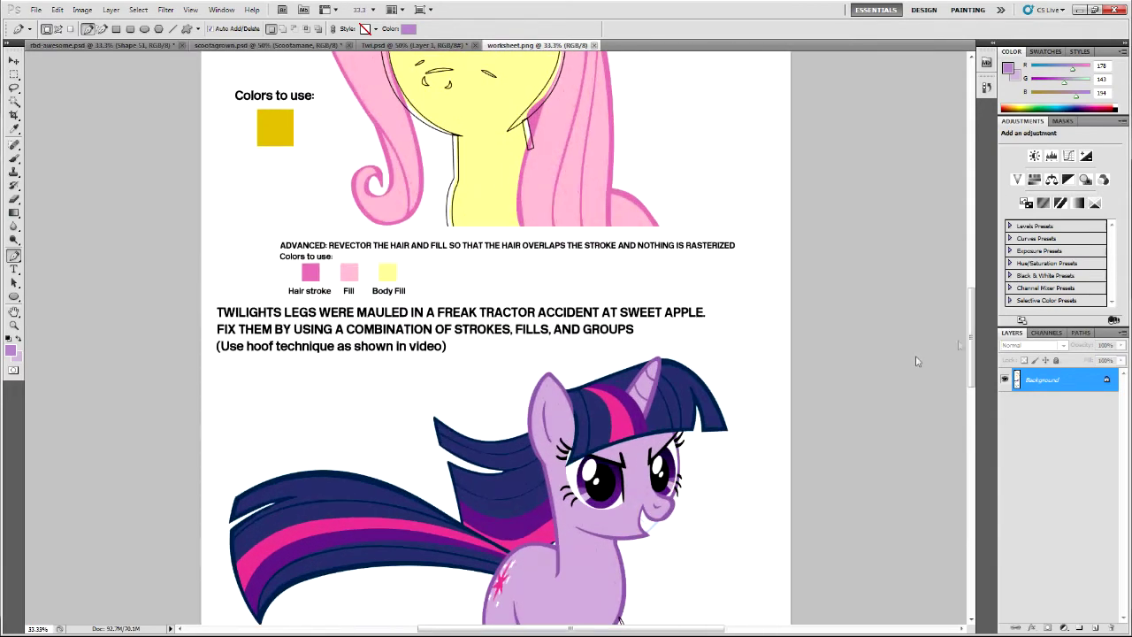
{"action": "left_click_drag", "start_coordinate": [971, 335], "coordinate": [960, 169]}
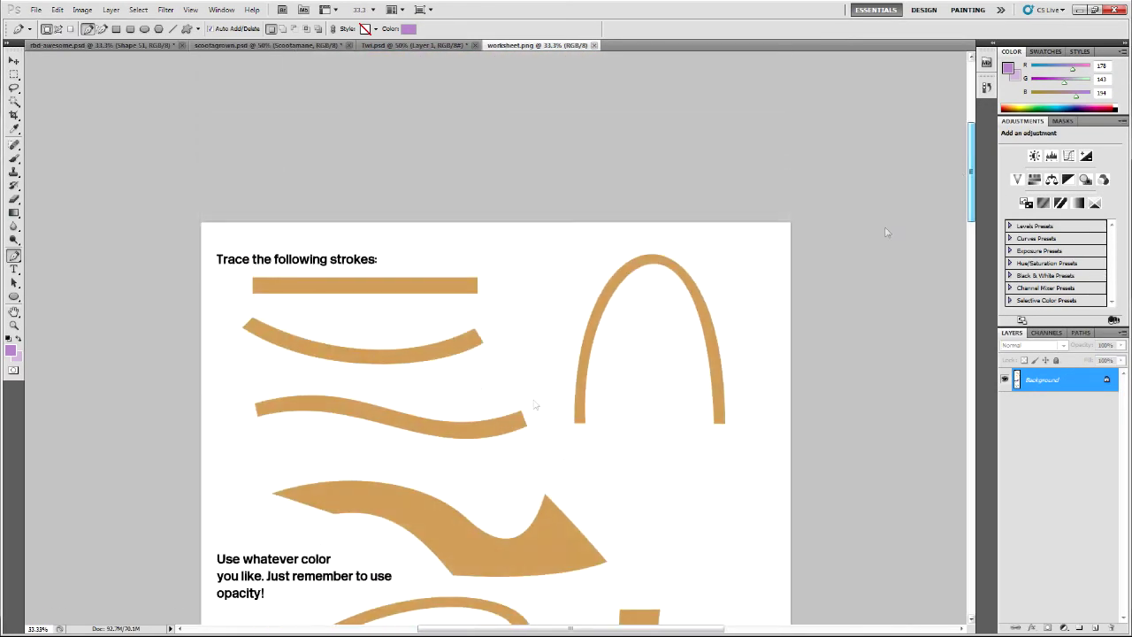
Open worksheet.psd from the FiM folder and view the stroke-tracing exercises at the start of the page
{"action": "key", "text": "ctrl+plus"}
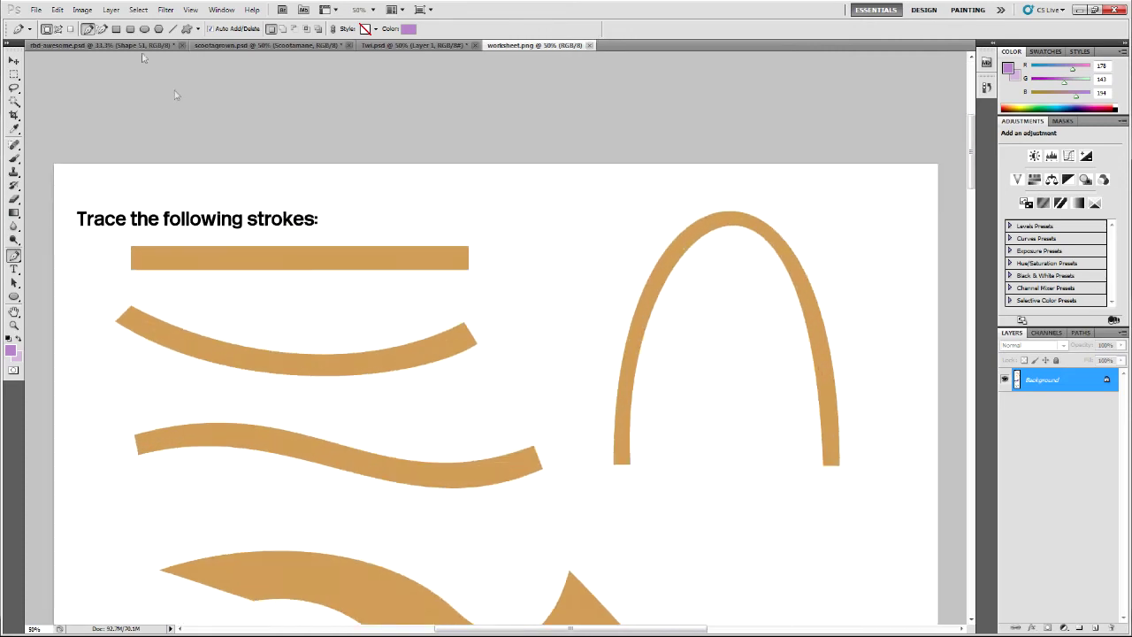
{"action": "left_click", "coordinate": [35, 9]}
{"action": "left_click", "coordinate": [48, 34]}
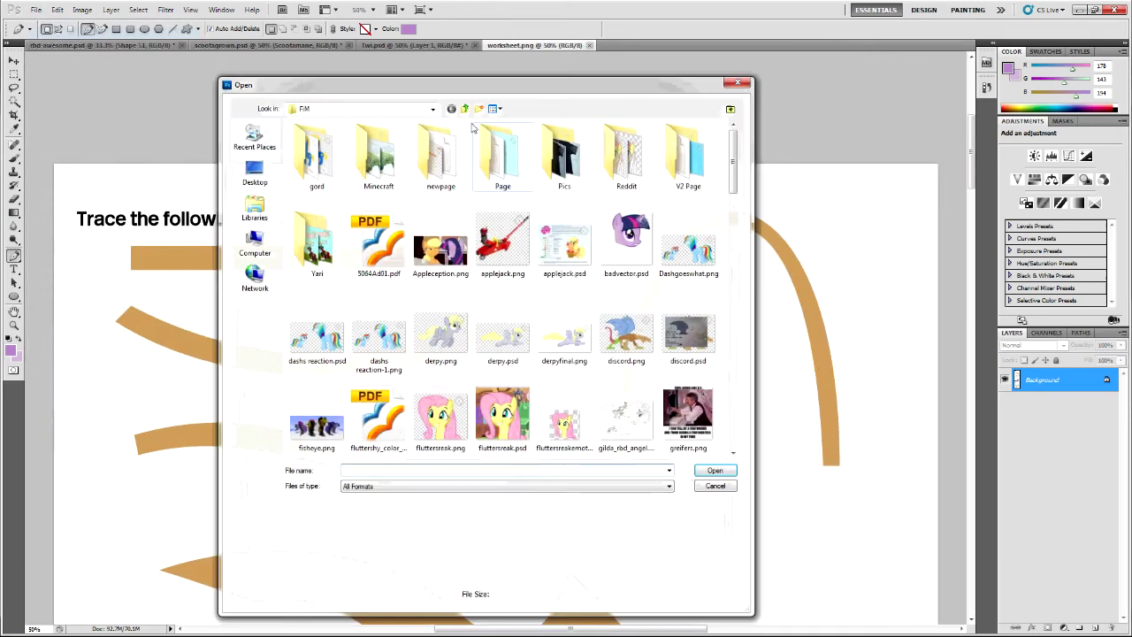
{"action": "key", "text": "Escape"}
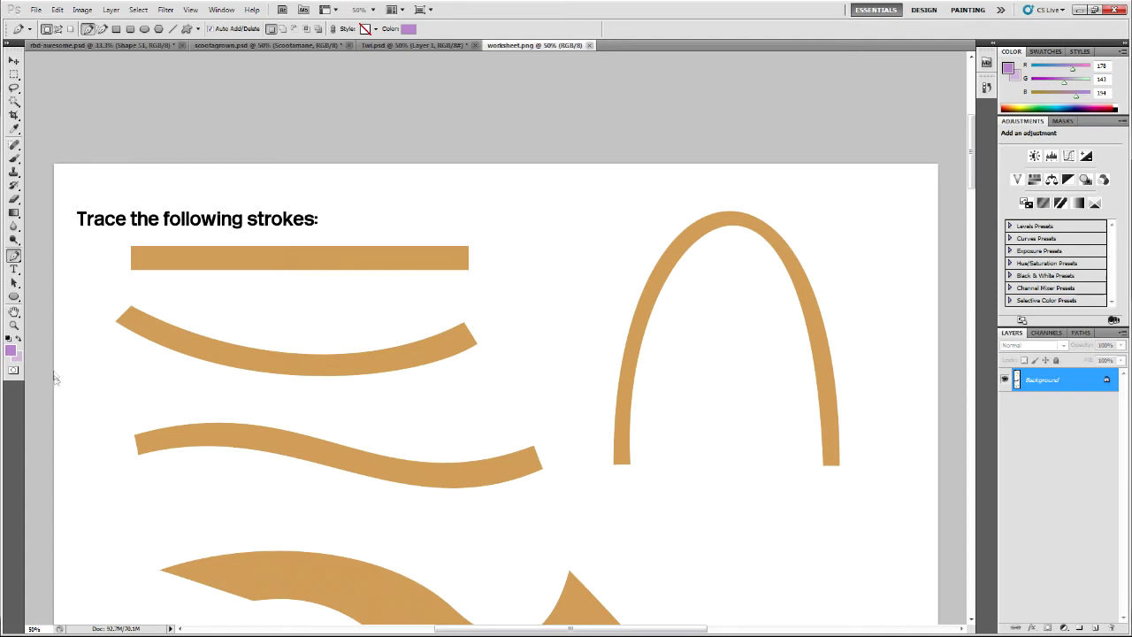
{"action": "key", "text": "ctrl+plus"}
{"action": "key", "text": "ctrl+plus"}
{"action": "key", "text": "ctrl+plus"}
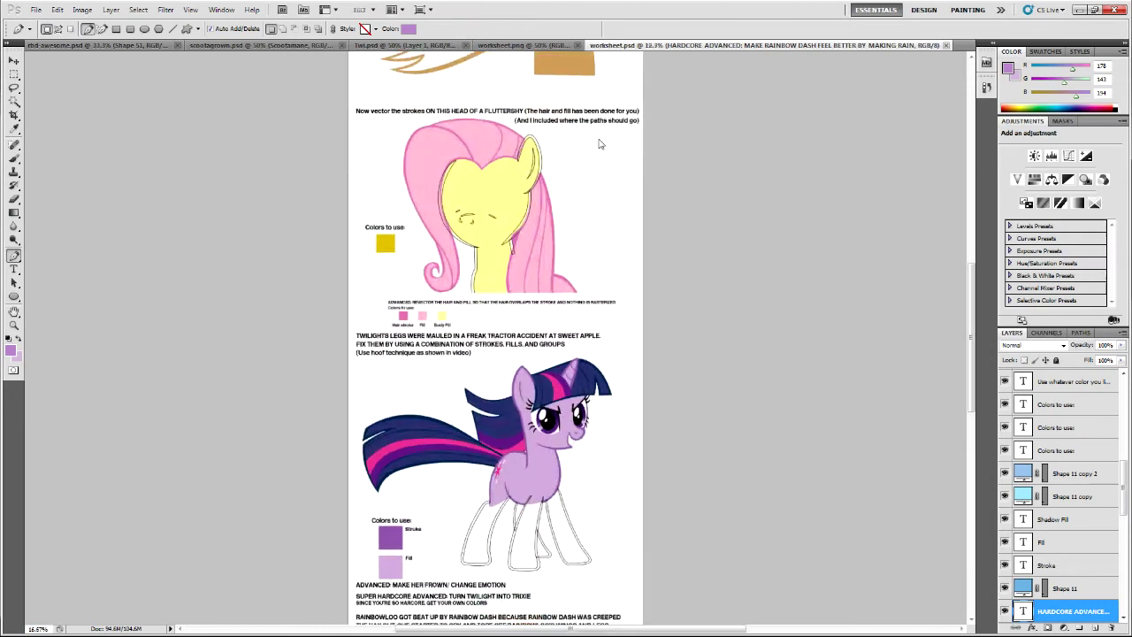
{"action": "left_click_drag", "start_coordinate": [968, 320], "coordinate": [958, 172]}
{"action": "key", "text": "ctrl+plus"}
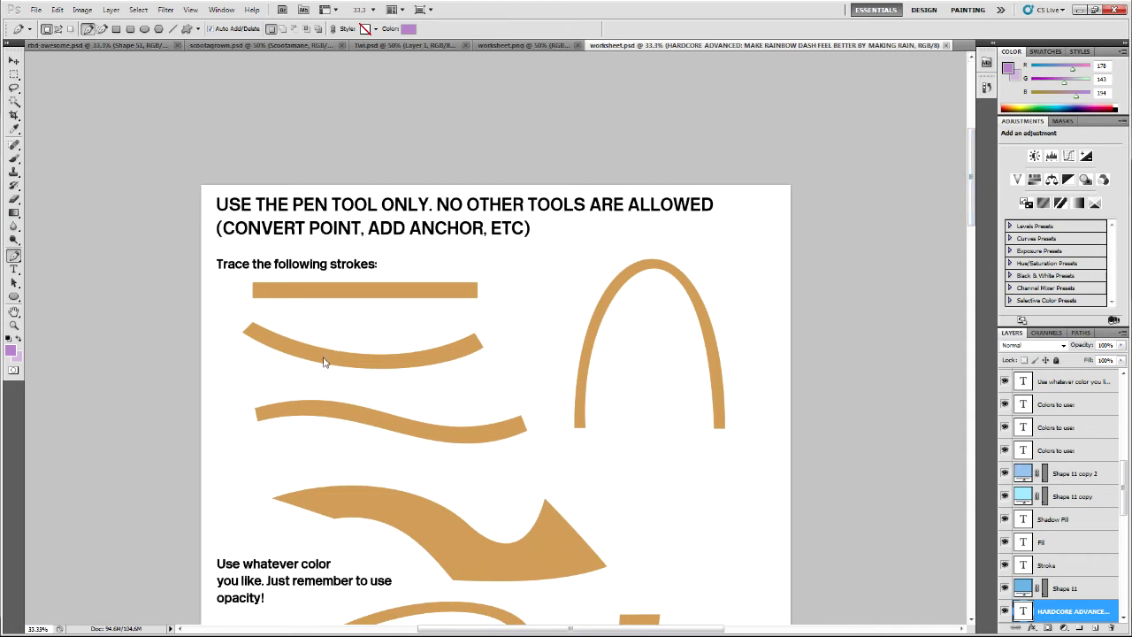
Review the Pen tool variants and the shape tools, and return to the standard Pen Tool
{"action": "right_click", "coordinate": [14, 255]}
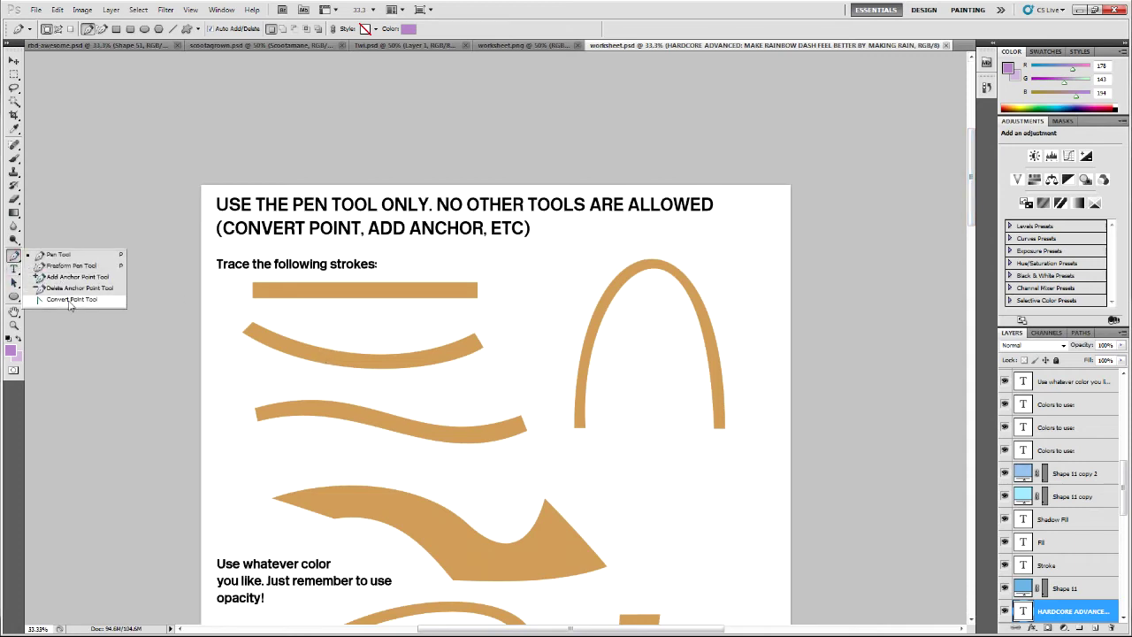
{"action": "left_click", "coordinate": [15, 258]}
{"action": "right_click", "coordinate": [15, 258]}
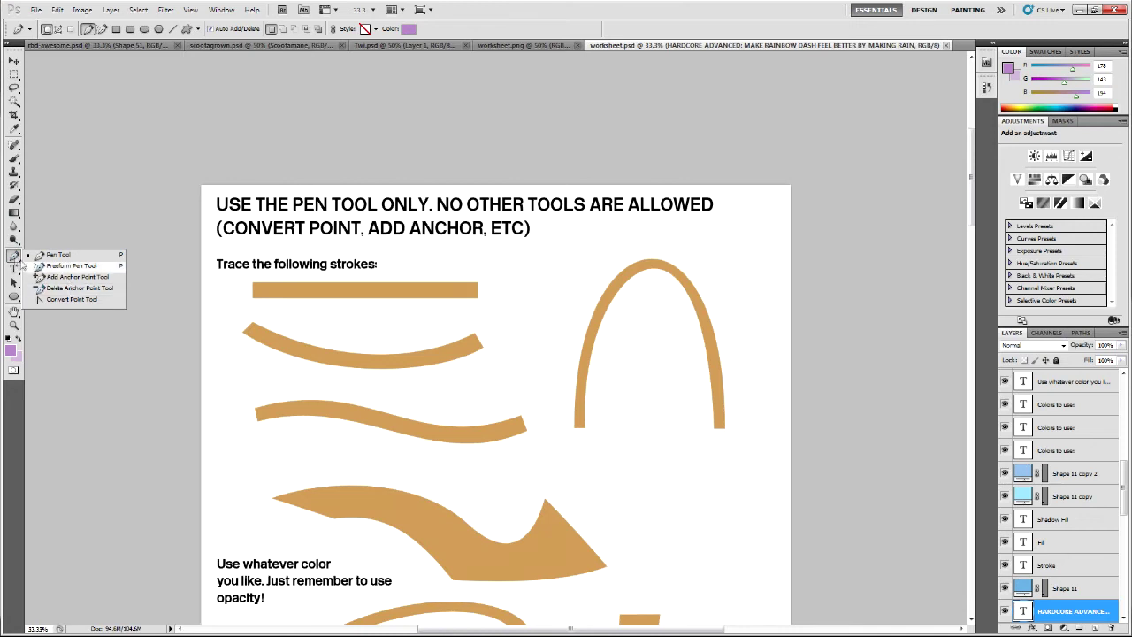
{"action": "left_click", "coordinate": [15, 258]}
{"action": "left_click", "coordinate": [15, 297]}
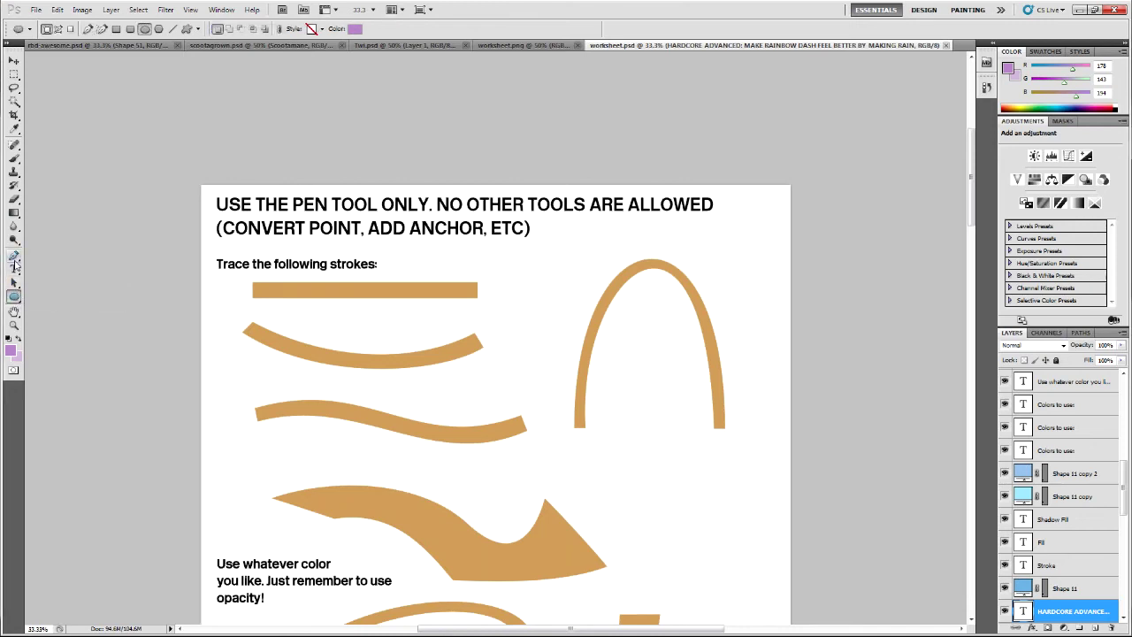
{"action": "right_click", "coordinate": [15, 297]}
{"action": "left_click", "coordinate": [29, 295]}
{"action": "right_click", "coordinate": [15, 260]}
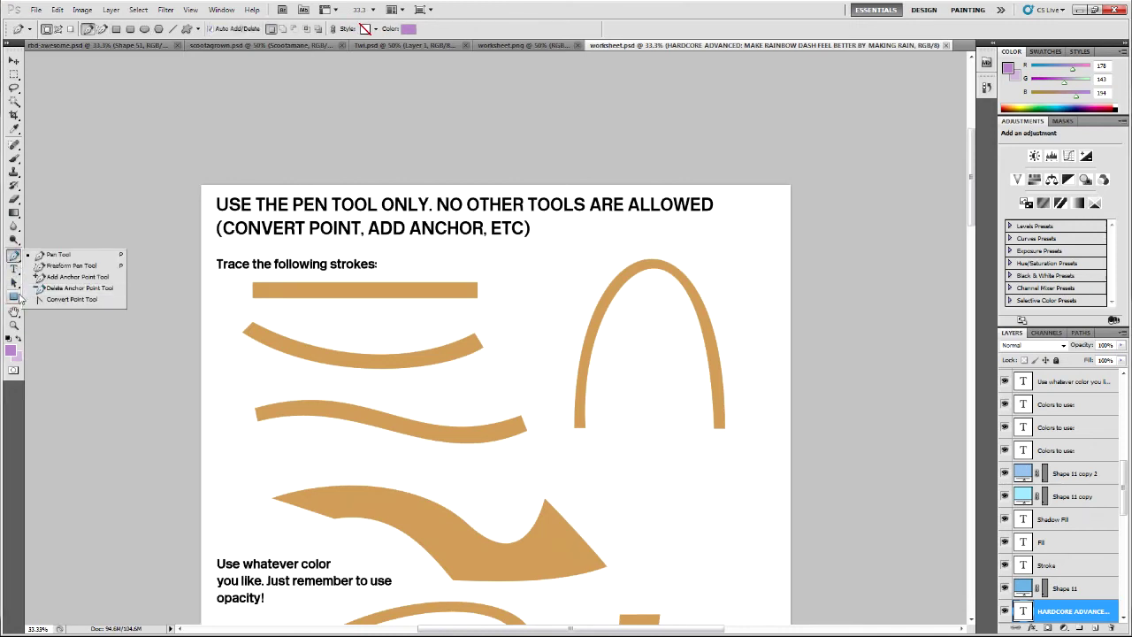
{"action": "left_click", "coordinate": [40, 255]}
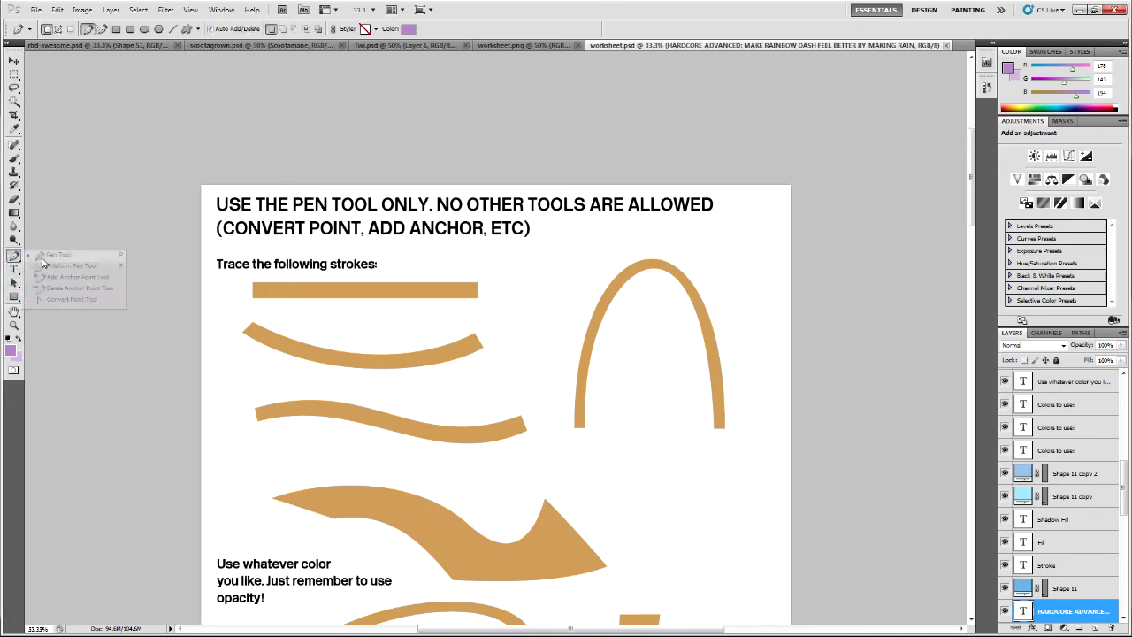
Trace the straight horizontal bar with a trial four-corner purple Pen shape and undo it
{"action": "left_click", "coordinate": [252, 284]}
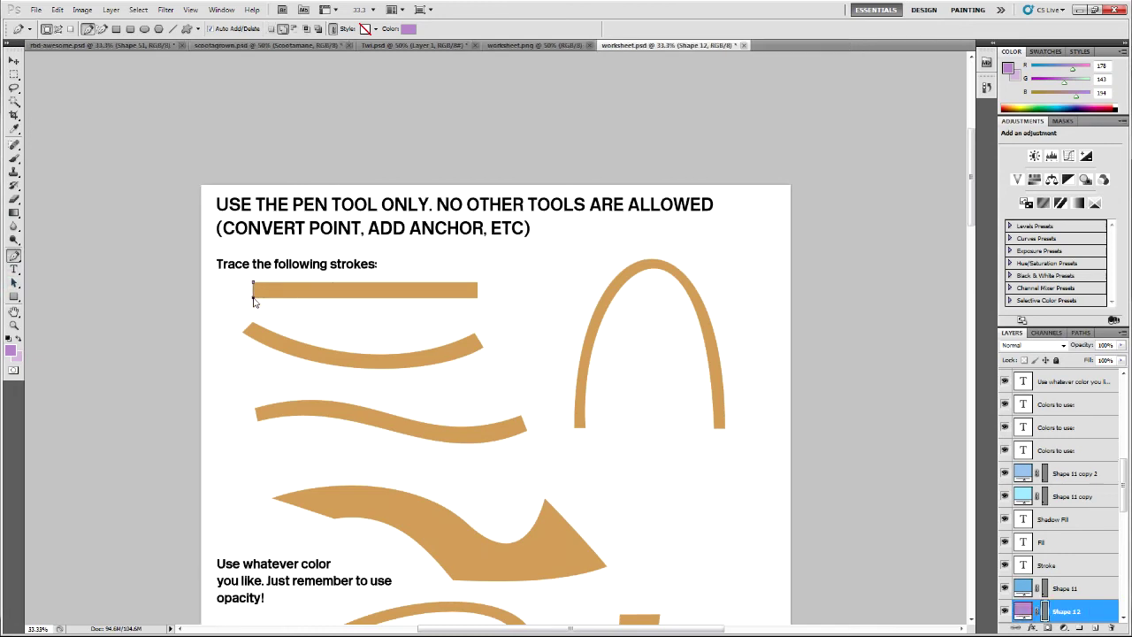
{"action": "left_click", "coordinate": [478, 297]}
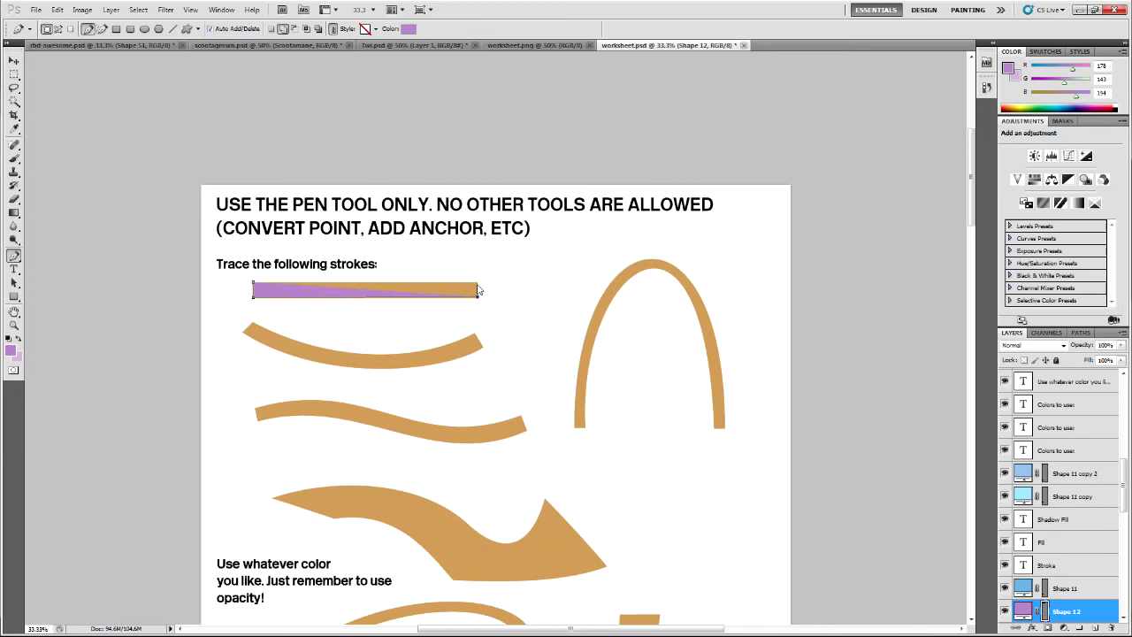
{"action": "left_click", "coordinate": [477, 285]}
{"action": "left_click", "coordinate": [254, 283]}
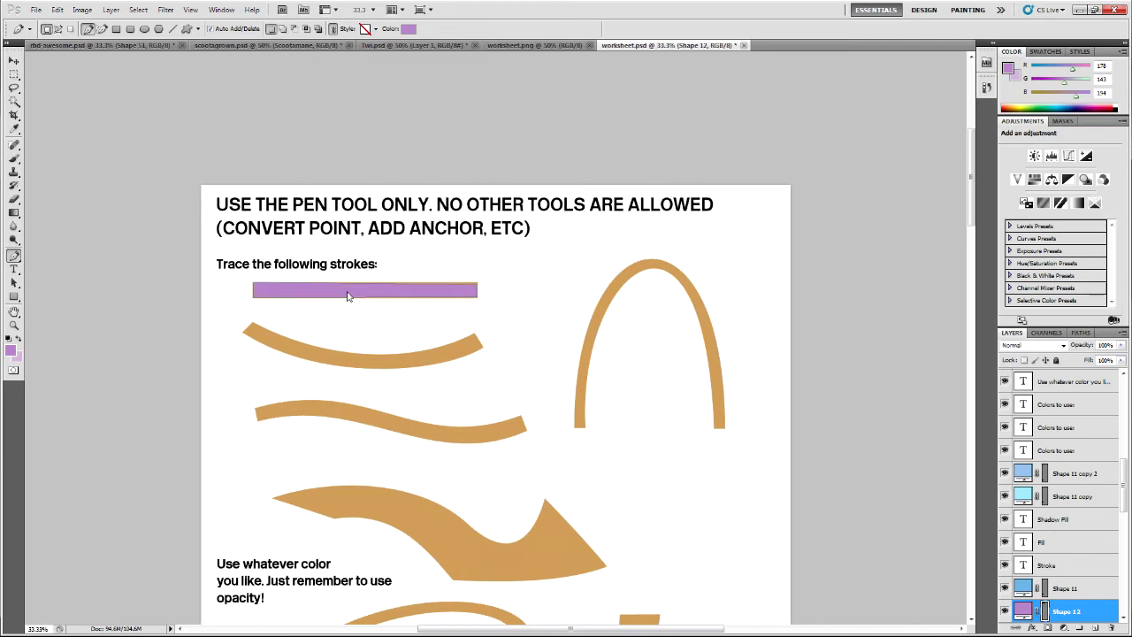
{"action": "key", "text": "ctrl+alt+z"}
{"action": "key", "text": "ctrl+alt+z"}
{"action": "key", "text": "ctrl+alt+z"}
{"action": "key", "text": "ctrl+alt+z"}
{"action": "key", "text": "ctrl+alt+z"}
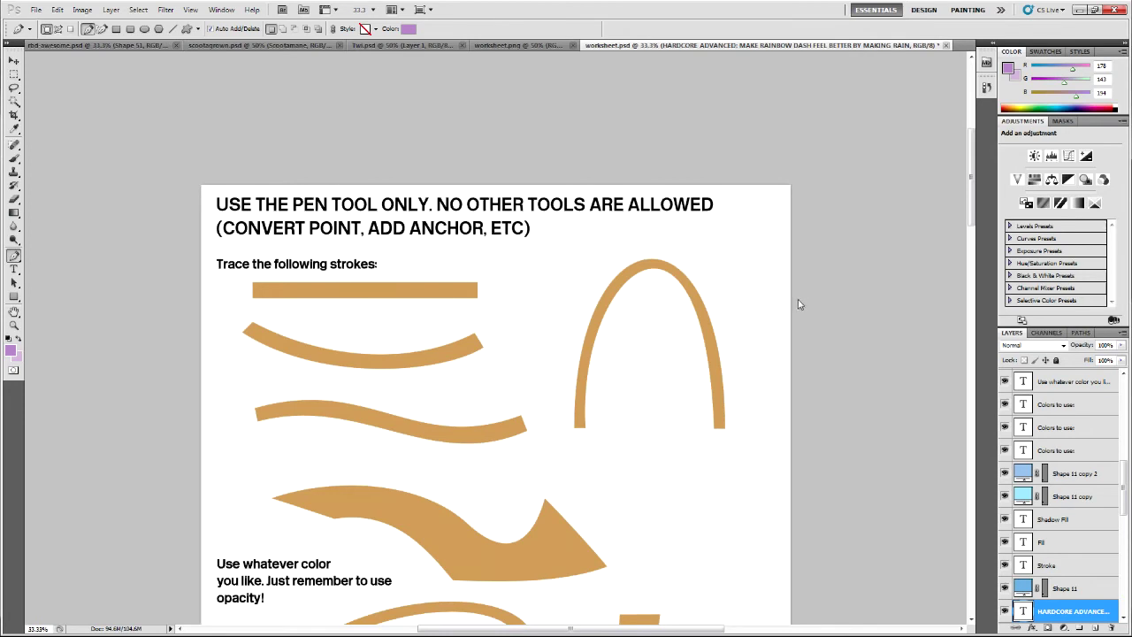
Try to start a Pen path at the wing's uppermost feather tip and undo it
{"action": "scroll", "coordinate": [800, 303], "scroll_direction": "down", "scroll_amount": 5}
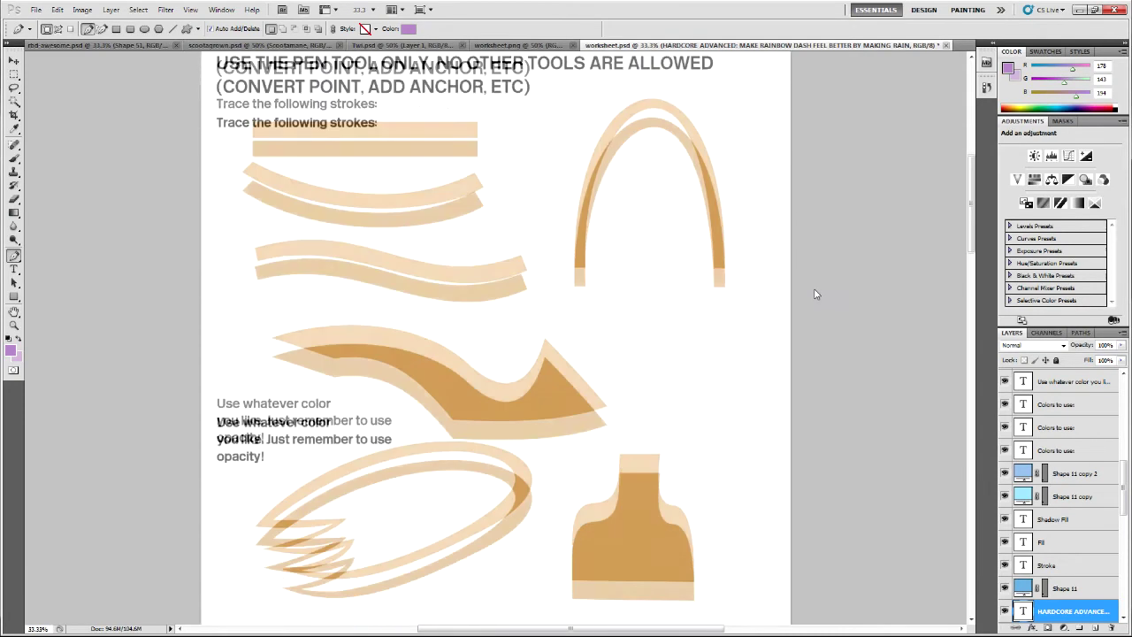
{"action": "scroll", "coordinate": [815, 293], "scroll_direction": "down", "scroll_amount": 1}
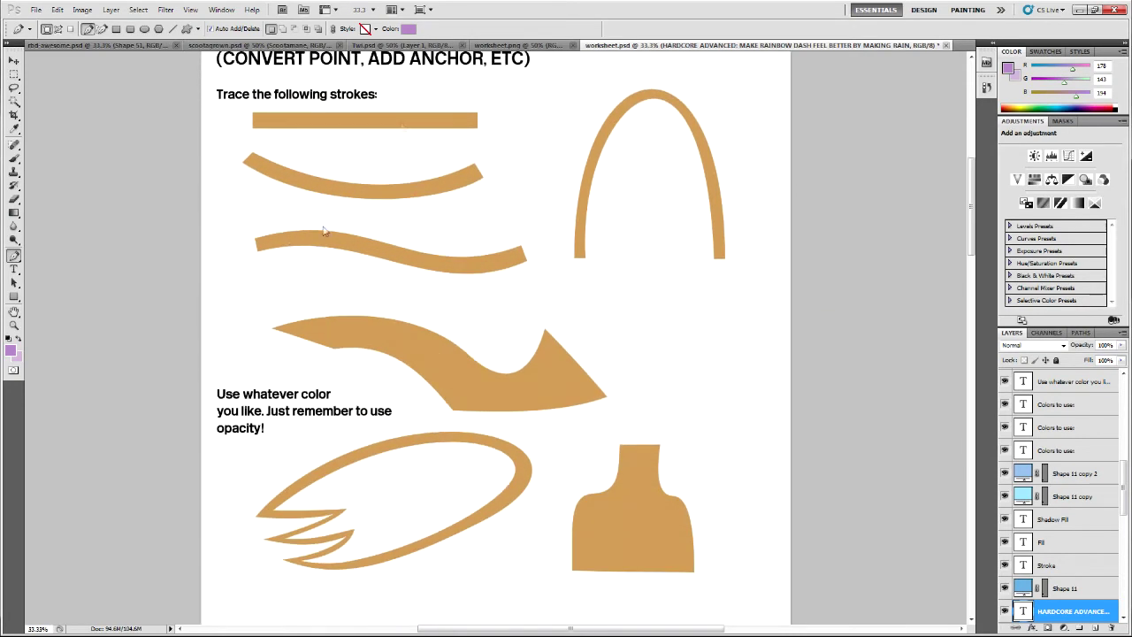
{"action": "scroll", "coordinate": [263, 535], "scroll_direction": "down", "scroll_amount": 2}
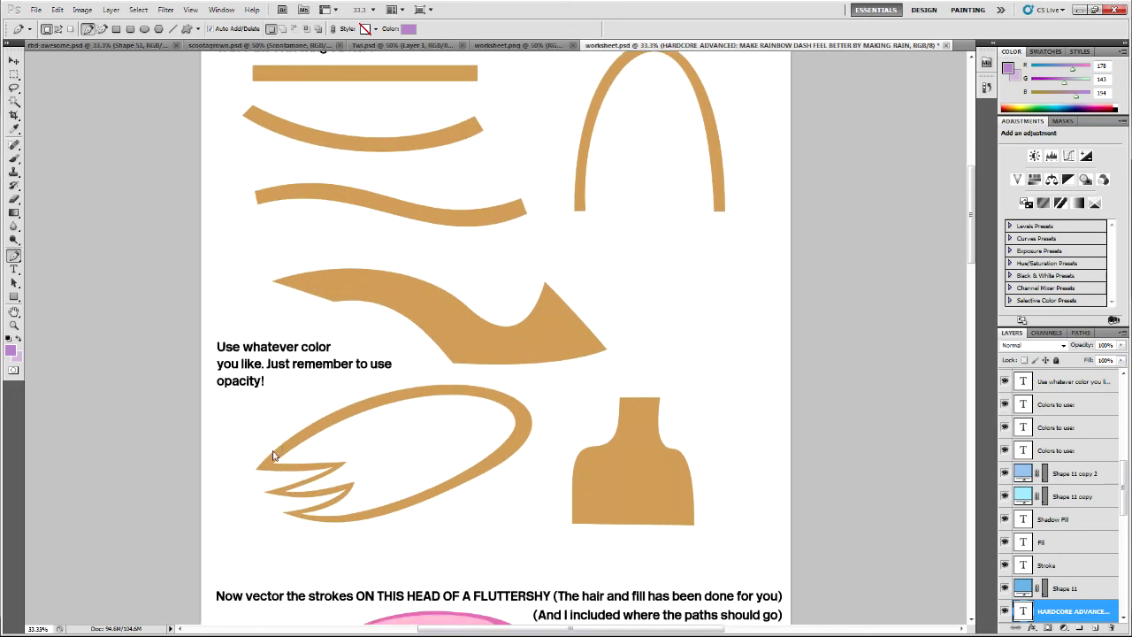
{"action": "scroll", "coordinate": [407, 463], "scroll_direction": "down", "scroll_amount": 1}
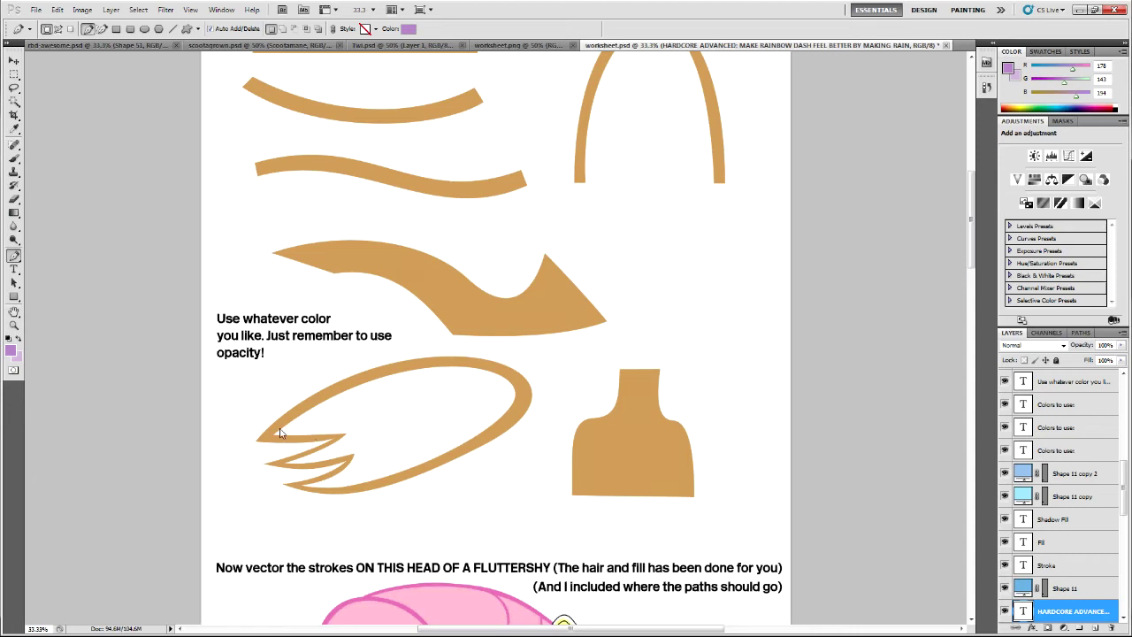
{"action": "left_click_drag", "start_coordinate": [254, 441], "coordinate": [274, 421]}
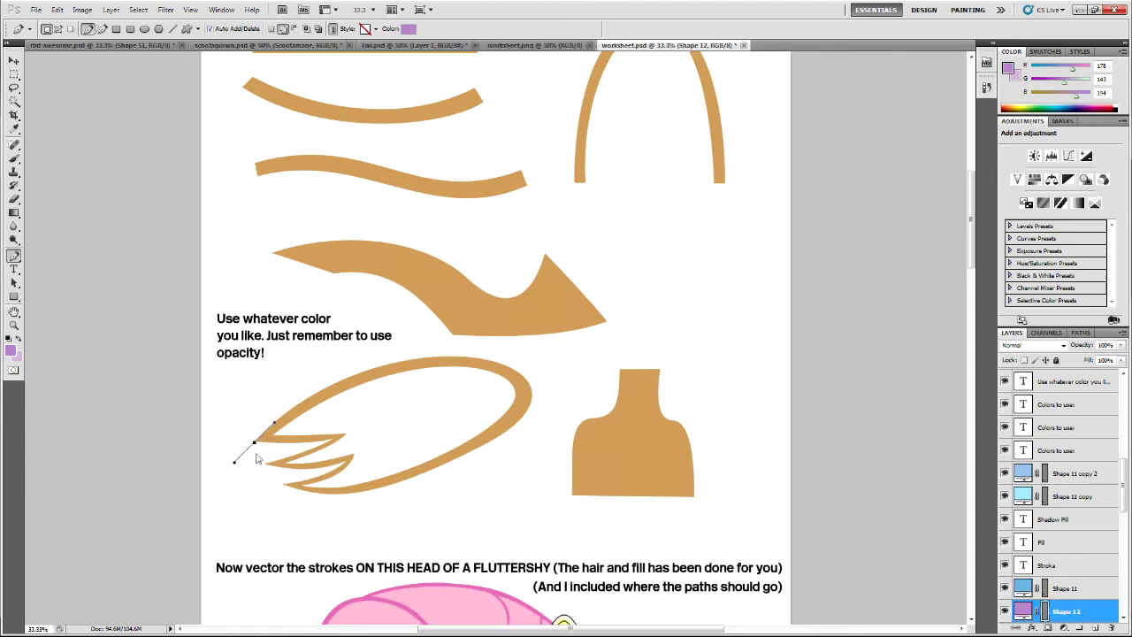
{"action": "left_click_drag", "start_coordinate": [235, 463], "coordinate": [372, 431]}
{"action": "key", "text": "ctrl+z"}
{"action": "key", "text": "ctrl+alt+z"}
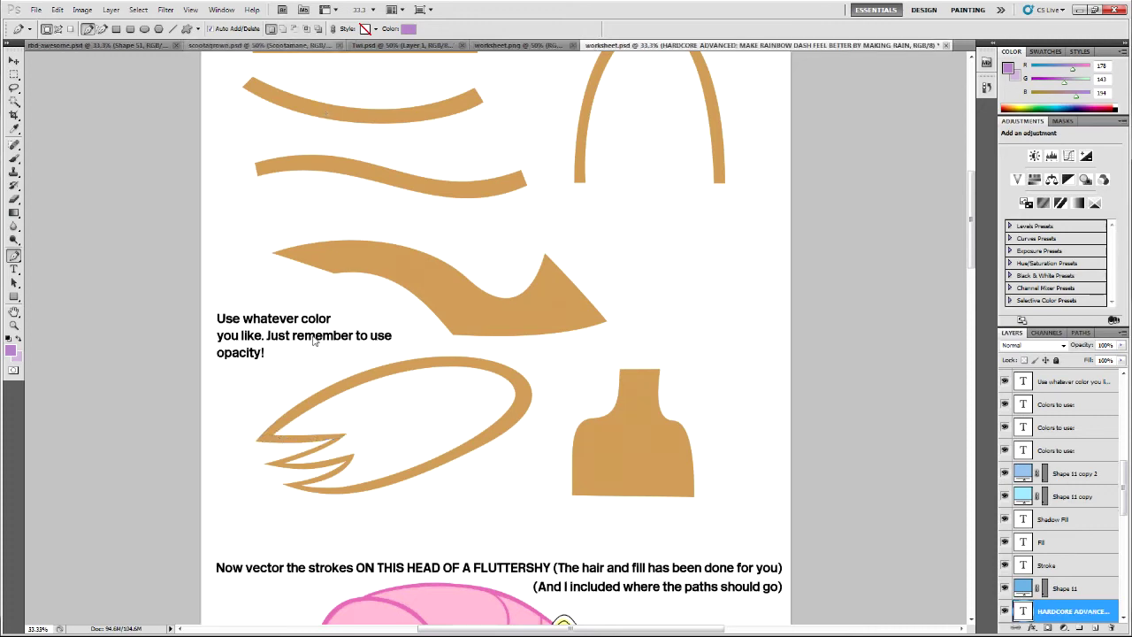
Start the wing's outer outline with curved Pen anchors at its uppermost and lowest feather tips, bending the upper curve along the edge
{"action": "left_click_drag", "start_coordinate": [257, 442], "coordinate": [281, 419]}
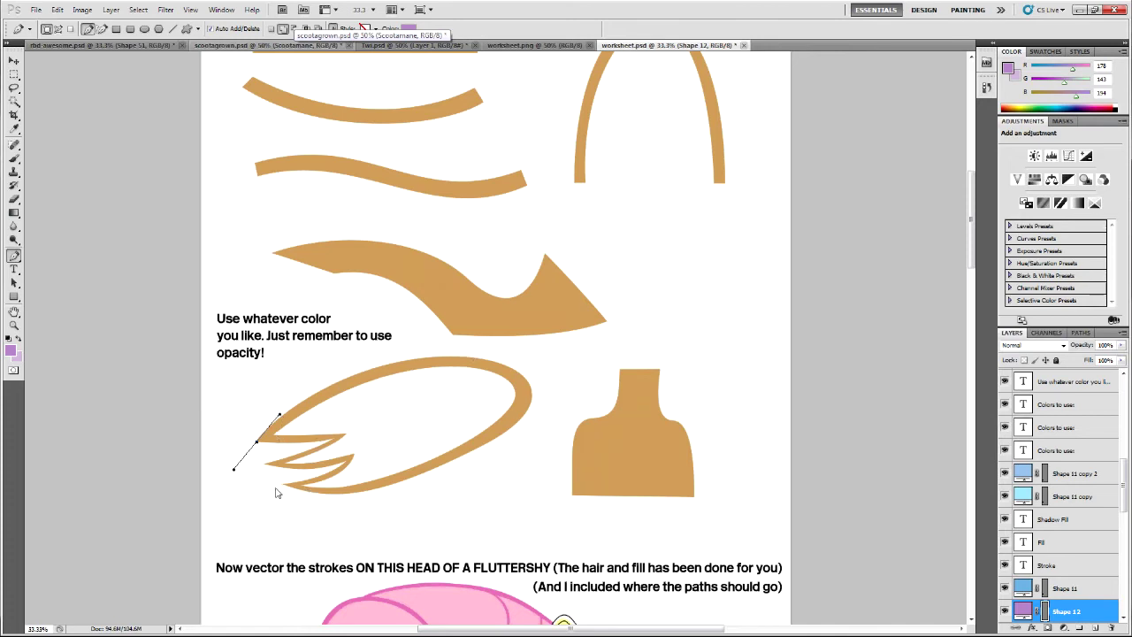
{"action": "left_click_drag", "start_coordinate": [283, 484], "coordinate": [406, 542]}
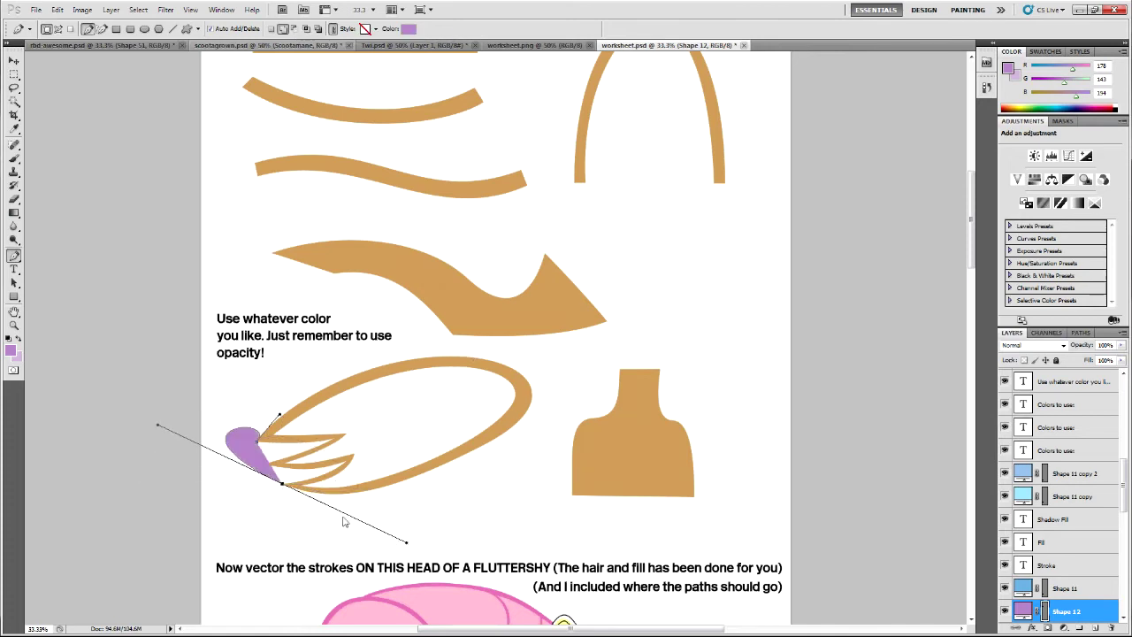
{"action": "key", "text": "ctrl+z"}
{"action": "left_click_drag", "start_coordinate": [335, 387], "coordinate": [379, 375]}
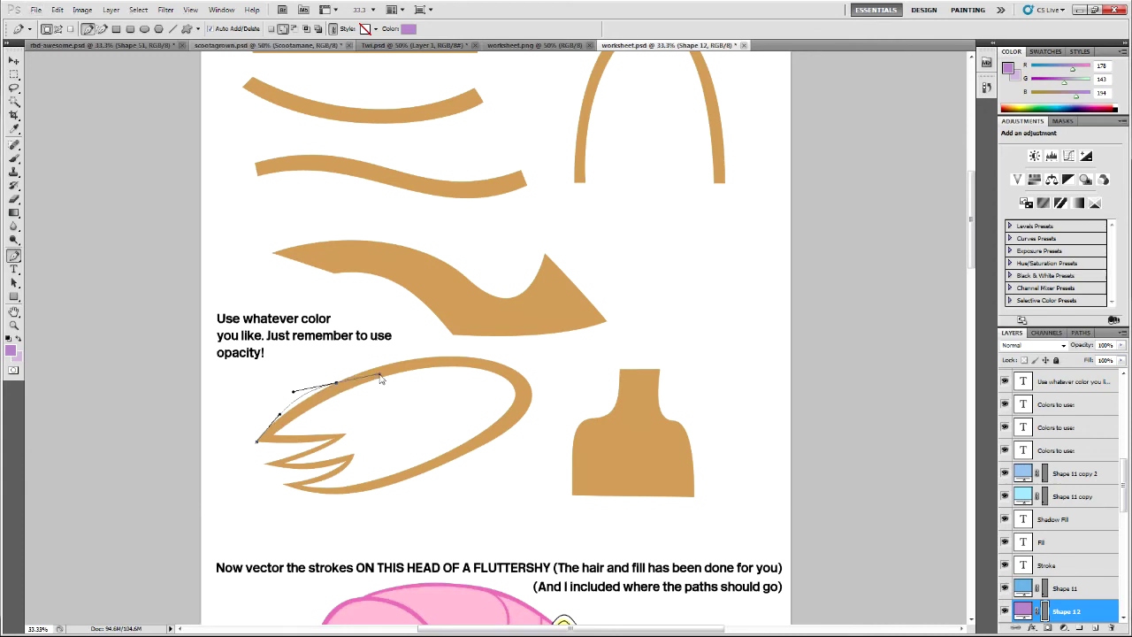
{"action": "key", "text": "ctrl+z"}
{"action": "mouse_move", "coordinate": [283, 484]}
{"action": "left_mouse_down"}
{"action": "mouse_move", "coordinate": [222, 472]}
{"action": "mouse_move", "coordinate": [299, 520]}
{"action": "mouse_move", "coordinate": [176, 463]}
{"action": "mouse_move", "coordinate": [237, 482]}
{"action": "left_mouse_up"}
{"action": "left_click_drag", "start_coordinate": [335, 498], "coordinate": [810, 303]}
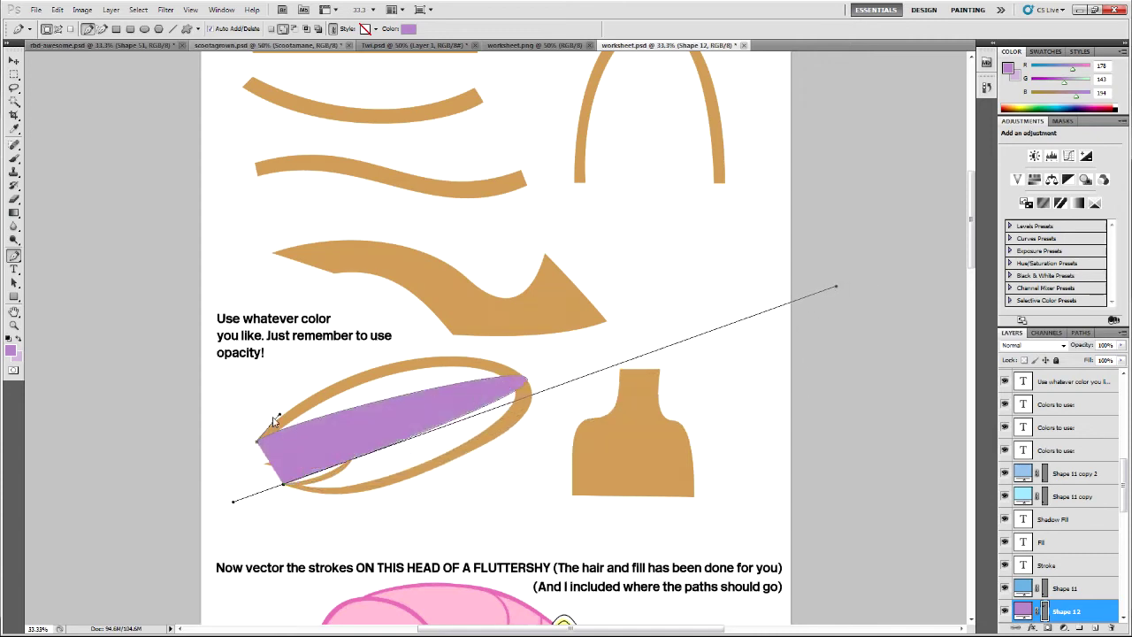
{"action": "left_click_drag", "start_coordinate": [258, 439], "coordinate": [290, 342]}
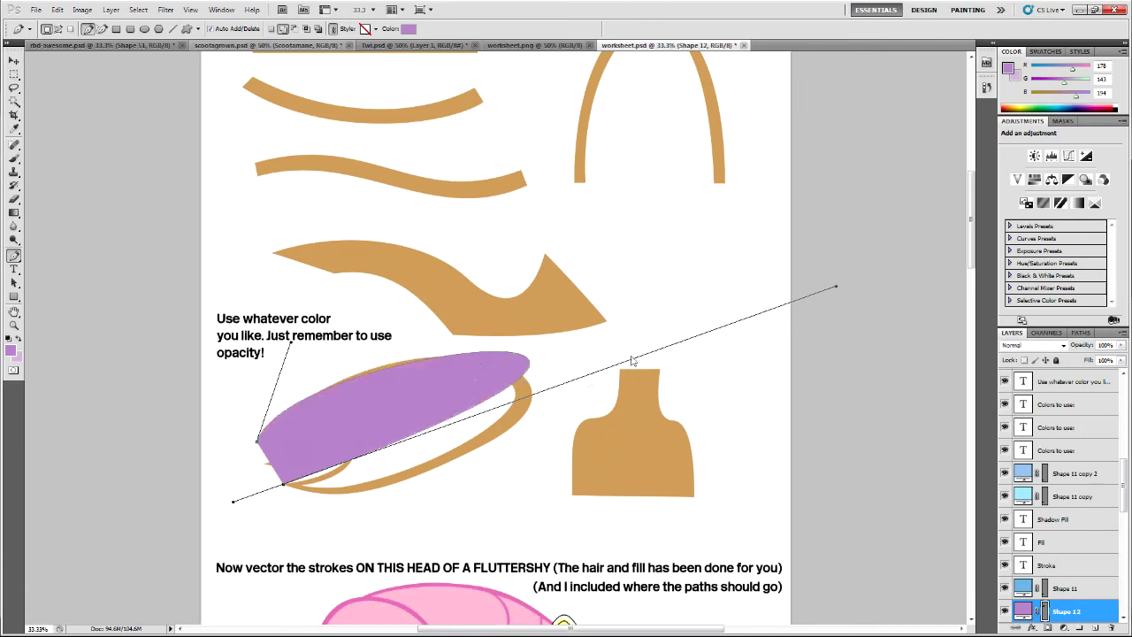
Add an anchor at the wing's rounded end and bend the adjoining curves to follow the outer edge
{"action": "left_click", "coordinate": [528, 363]}
{"action": "left_click_drag", "start_coordinate": [529, 362], "coordinate": [494, 316]}
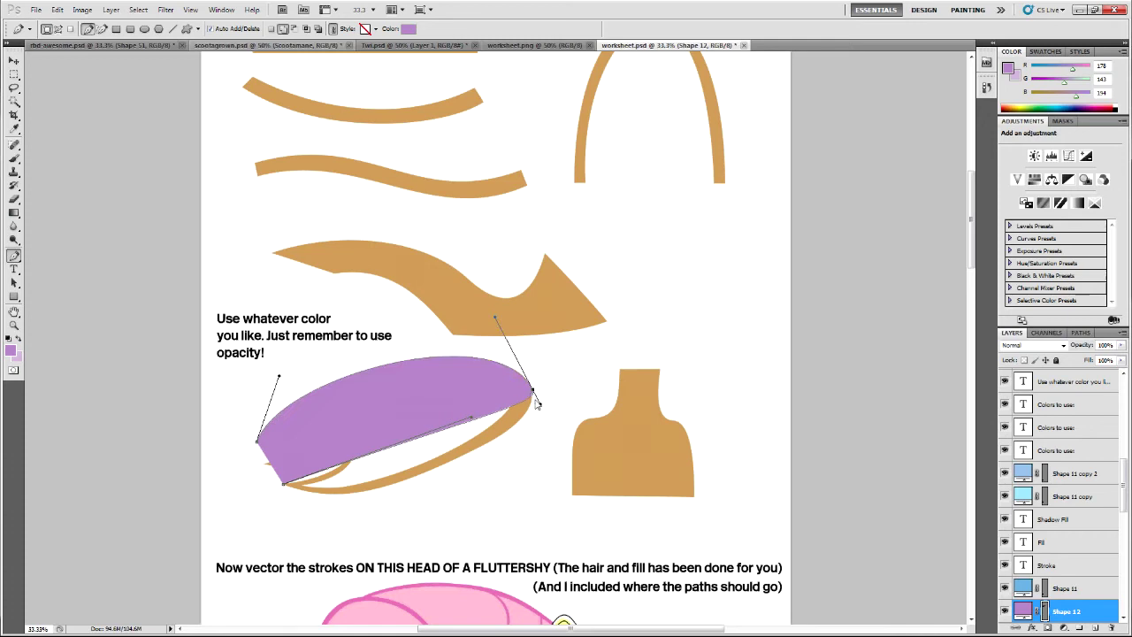
{"action": "left_click_drag", "start_coordinate": [473, 426], "coordinate": [381, 532]}
{"action": "left_click_drag", "start_coordinate": [540, 408], "coordinate": [544, 421]}
{"action": "left_click_drag", "start_coordinate": [382, 537], "coordinate": [383, 528]}
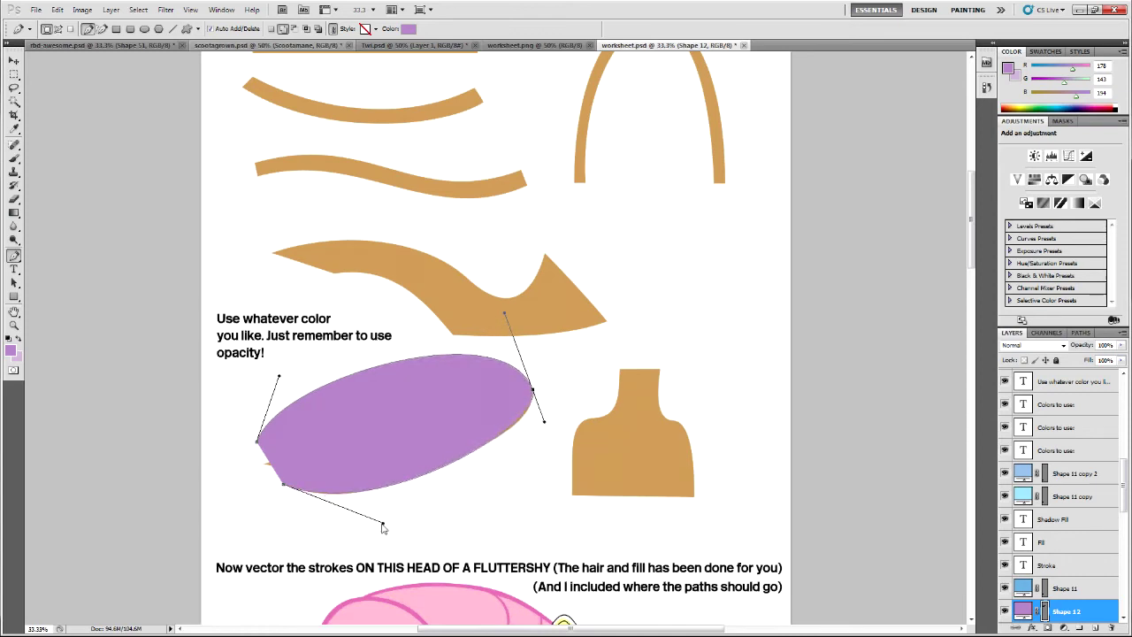
Set the wing shape's opacity to 30%, then fine-tune its outline with extra anchors on the upper and lower edges and close the path
{"action": "key", "text": "3"}
{"action": "left_click", "coordinate": [438, 470]}
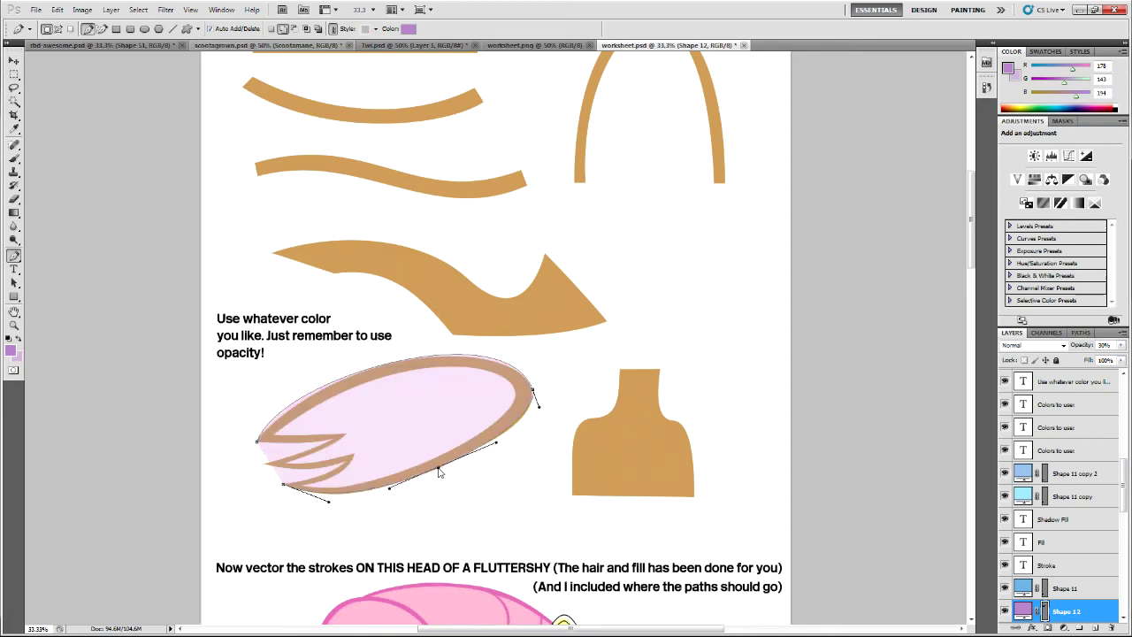
{"action": "left_click", "coordinate": [491, 358]}
{"action": "left_click_drag", "start_coordinate": [491, 358], "coordinate": [489, 358]}
{"action": "left_click_drag", "start_coordinate": [274, 389], "coordinate": [291, 388]}
{"action": "left_click", "coordinate": [290, 488], "text": "ctrl"}
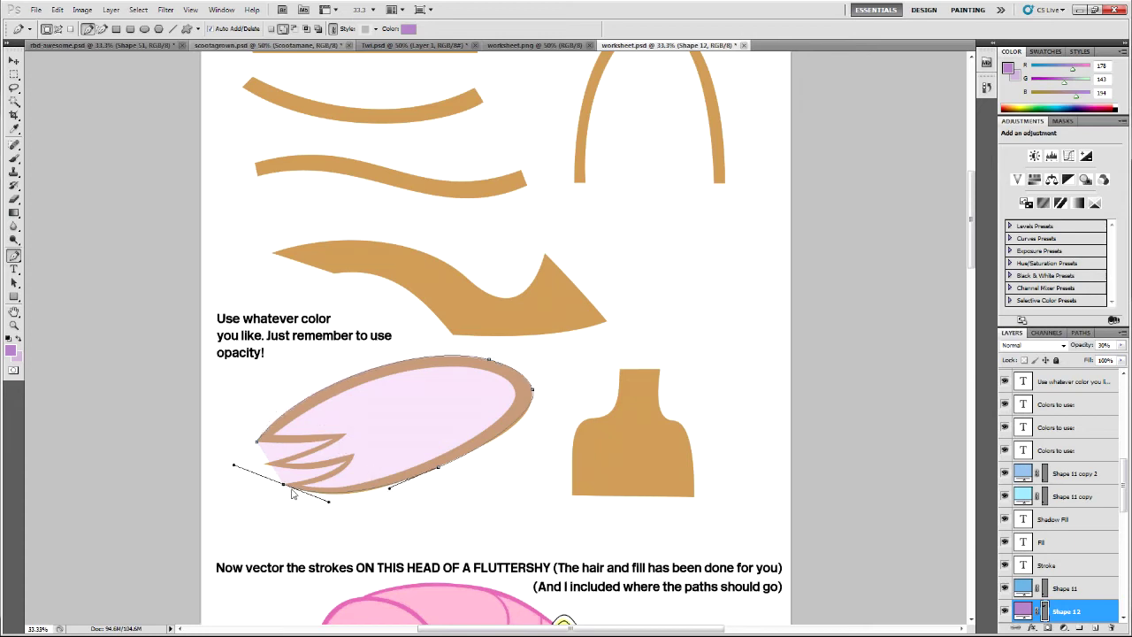
{"action": "left_click_drag", "start_coordinate": [329, 505], "coordinate": [334, 506]}
{"action": "left_click", "coordinate": [257, 441]}
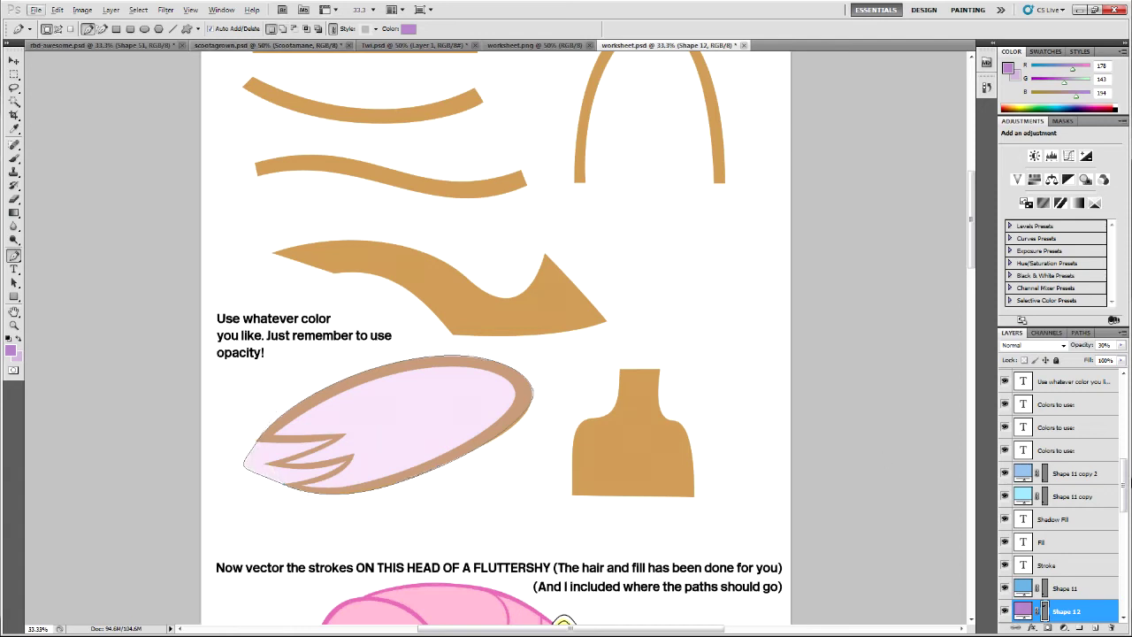
Subtract the wing's inner area from the shape by tracing the feather notches and the inner edge of the stroke
{"action": "left_click", "coordinate": [293, 29]}
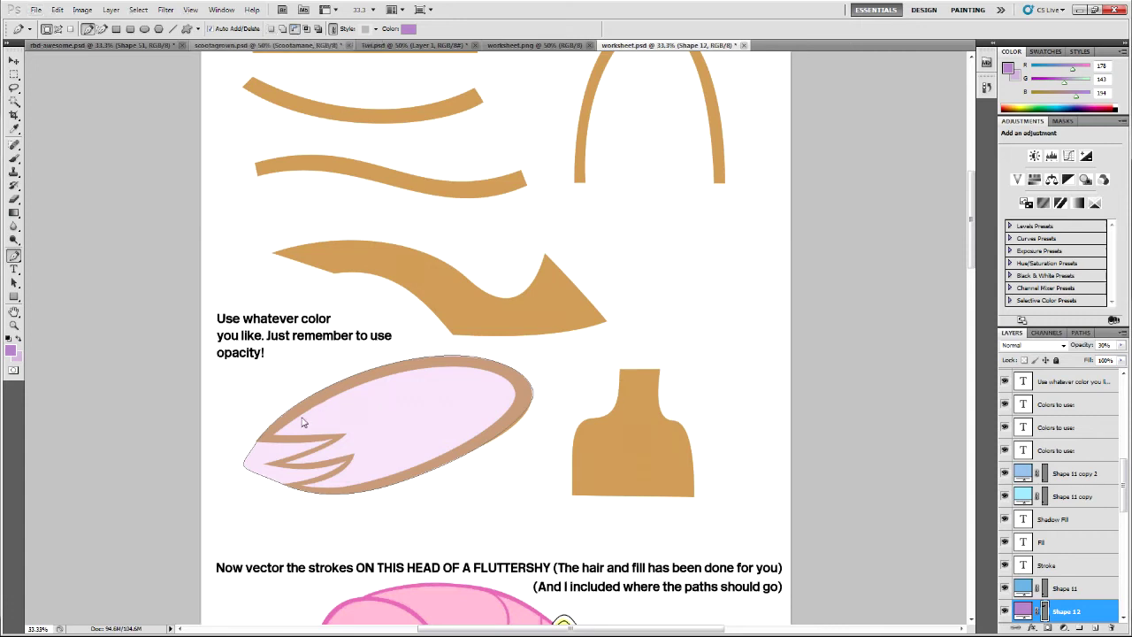
{"action": "left_click_drag", "start_coordinate": [277, 434], "coordinate": [353, 435]}
{"action": "left_click_drag", "start_coordinate": [279, 462], "coordinate": [362, 458]}
{"action": "left_click_drag", "start_coordinate": [302, 484], "coordinate": [343, 491]}
{"action": "left_click_drag", "start_coordinate": [433, 460], "coordinate": [531, 415]}
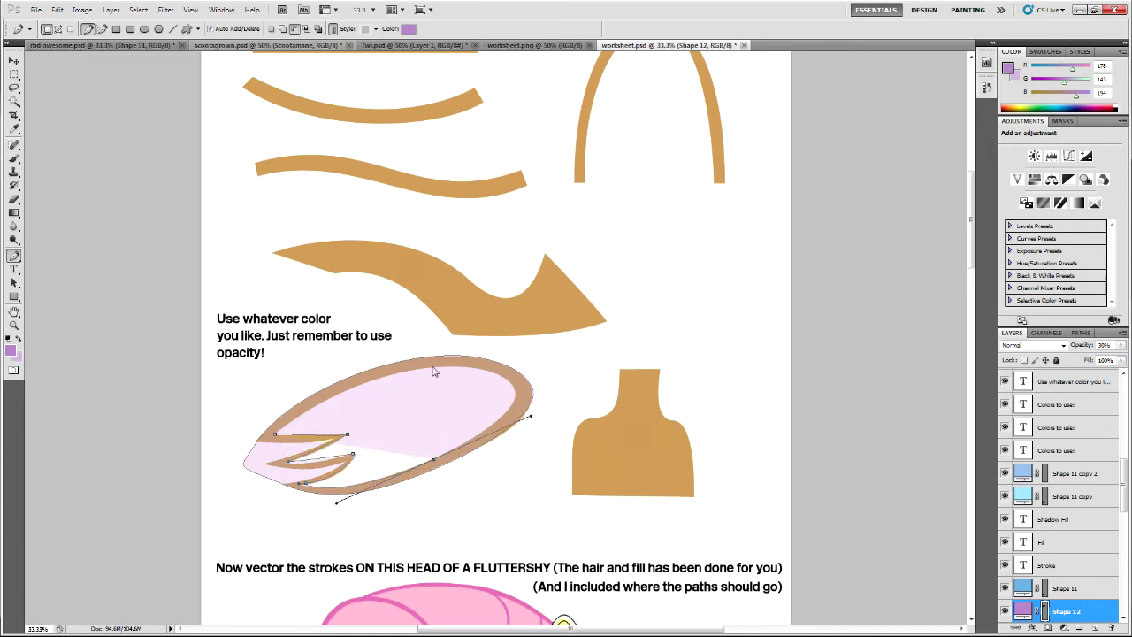
{"action": "left_click_drag", "start_coordinate": [431, 365], "coordinate": [314, 373]}
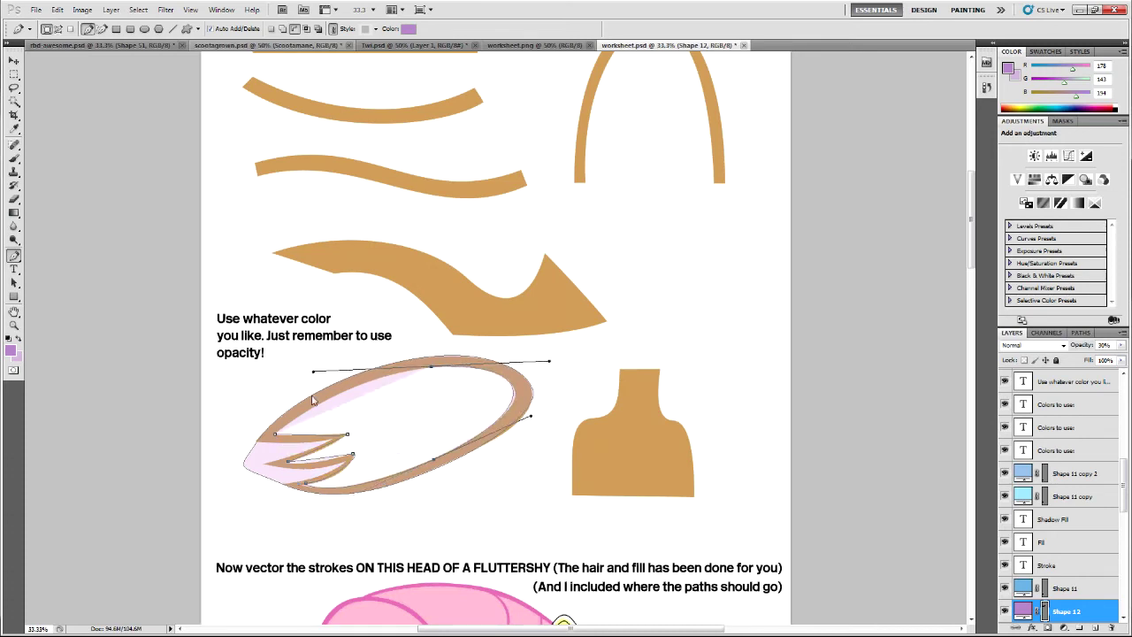
Refine the subtracted inner curve along the wing's upper edge by adding an anchor and reshaping the handles to follow the stroke
{"action": "left_click_drag", "start_coordinate": [258, 439], "coordinate": [286, 416]}
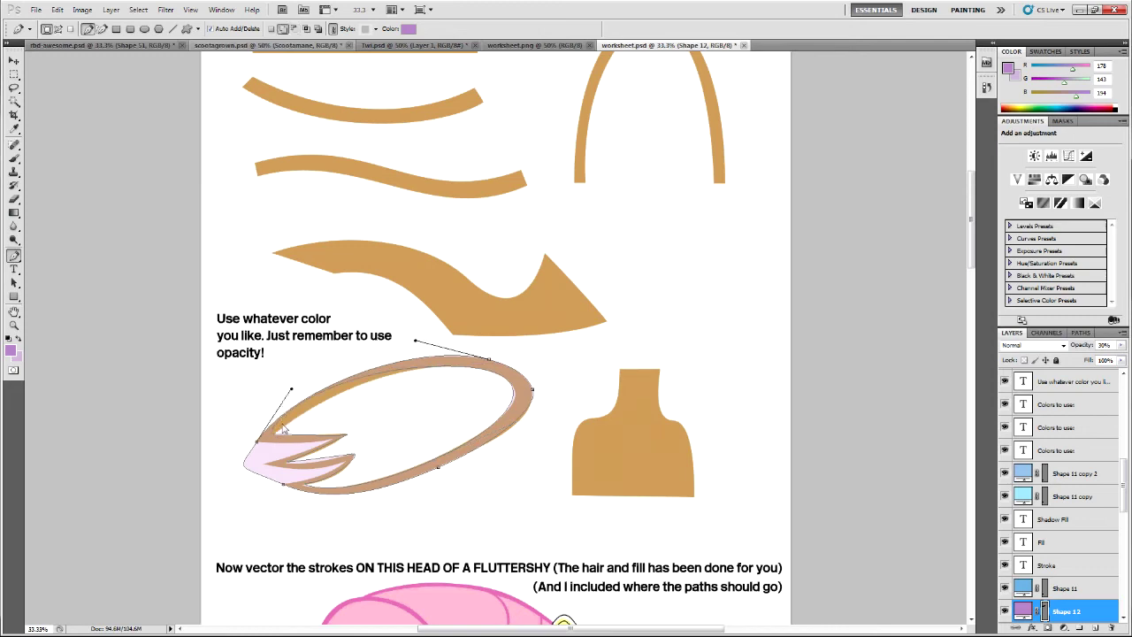
{"action": "left_click", "coordinate": [277, 434], "text": "ctrl"}
{"action": "left_click", "coordinate": [275, 434], "text": "ctrl"}
{"action": "left_click_drag", "start_coordinate": [297, 422], "coordinate": [357, 378]}
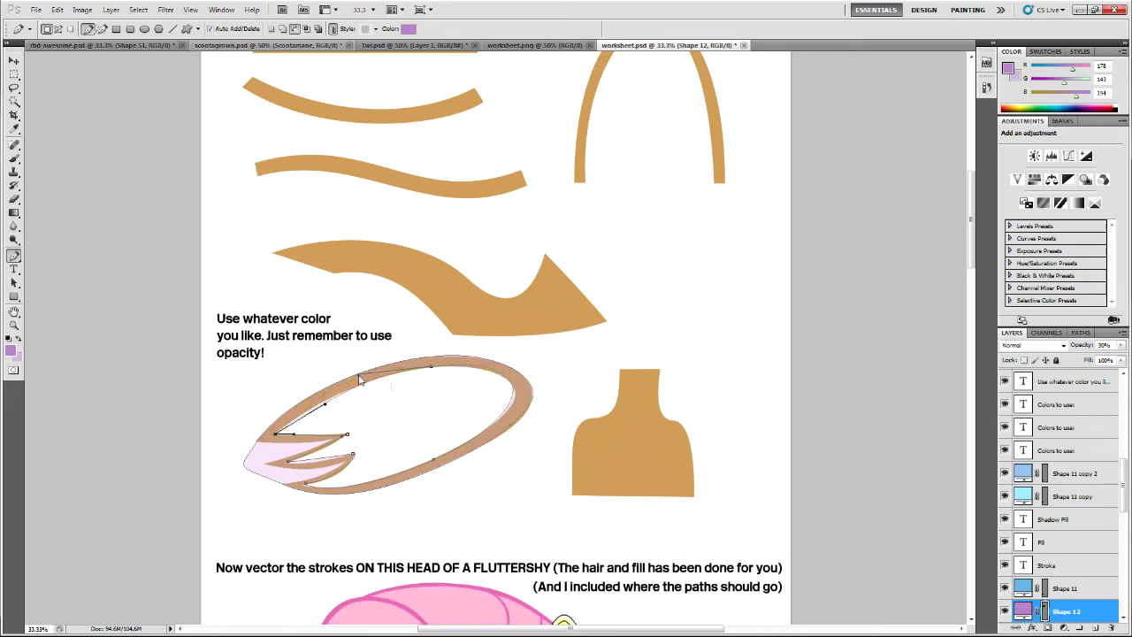
{"action": "left_click", "coordinate": [431, 368]}
{"action": "left_click_drag", "start_coordinate": [521, 368], "coordinate": [556, 365]}
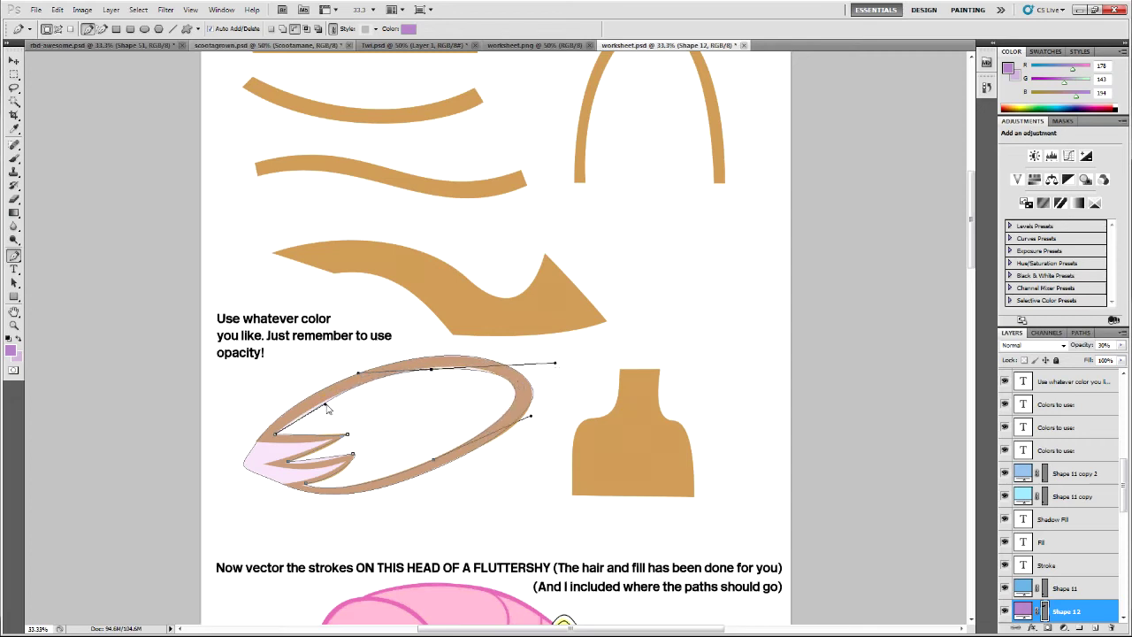
Set the wing shape's opacity to 100% and hide its path outline to check the traced stroke
{"action": "key", "text": "0"}
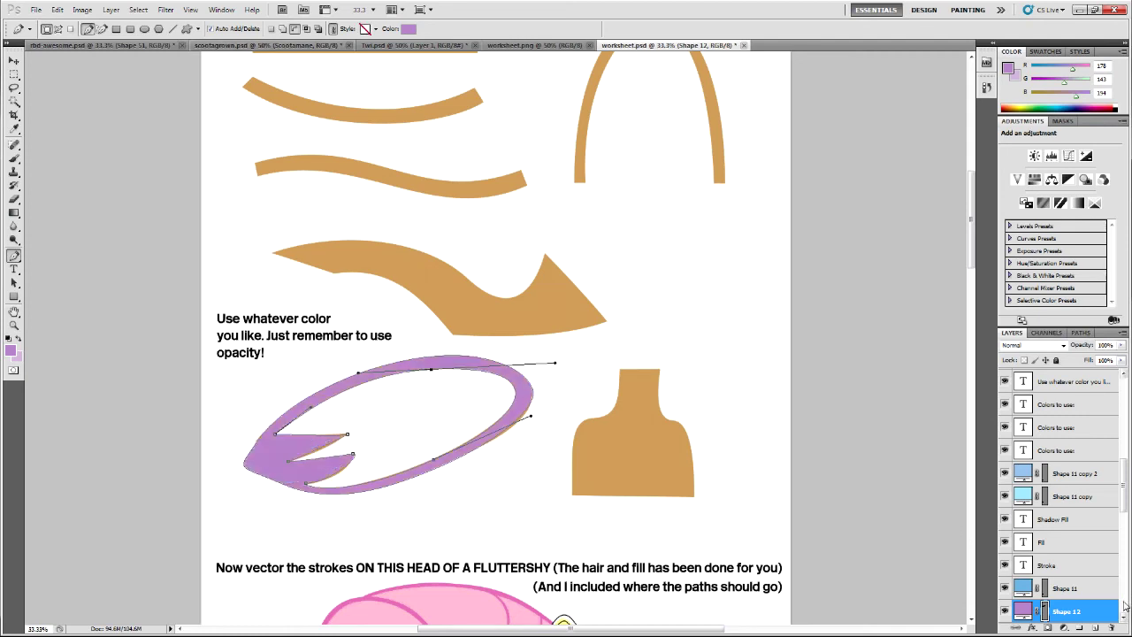
{"action": "left_click", "coordinate": [1096, 589]}
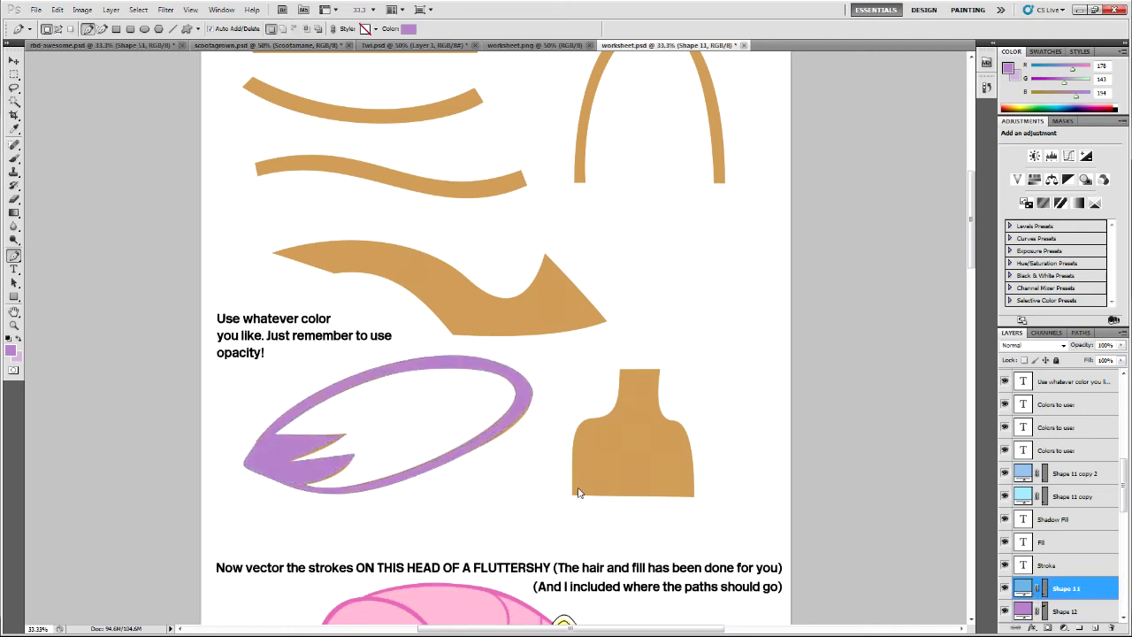
{"action": "left_click", "coordinate": [1047, 604]}
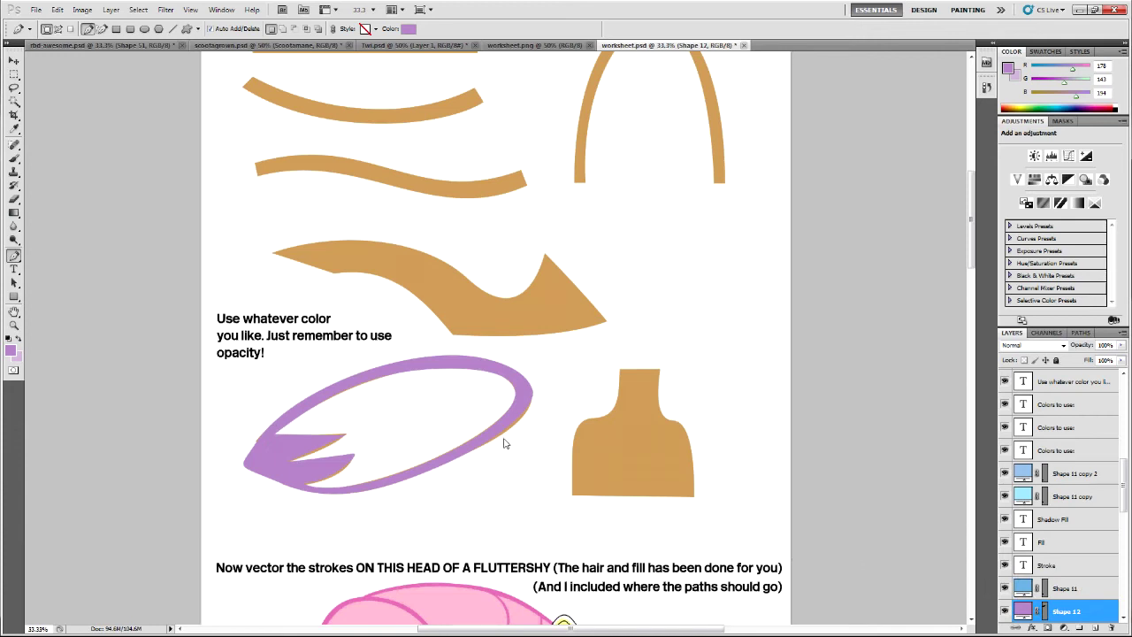
Check the finished pony in rbd-awesome.psd, return to worksheet.psd and delete the traced wing's shape layer
{"action": "left_click", "coordinate": [102, 44]}
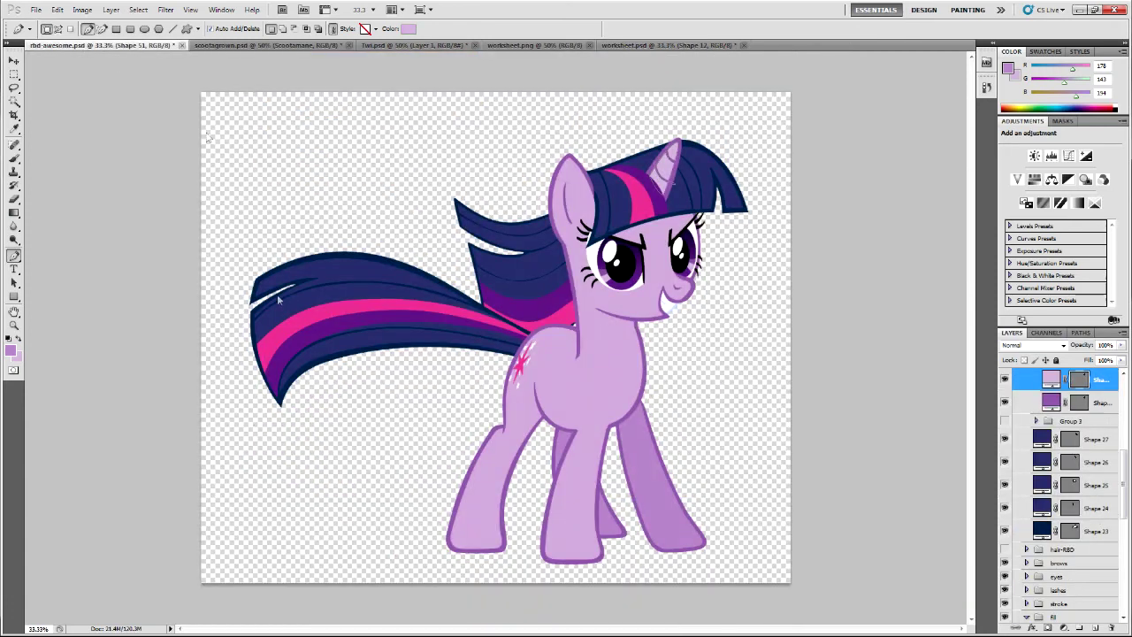
{"action": "left_click", "coordinate": [682, 49]}
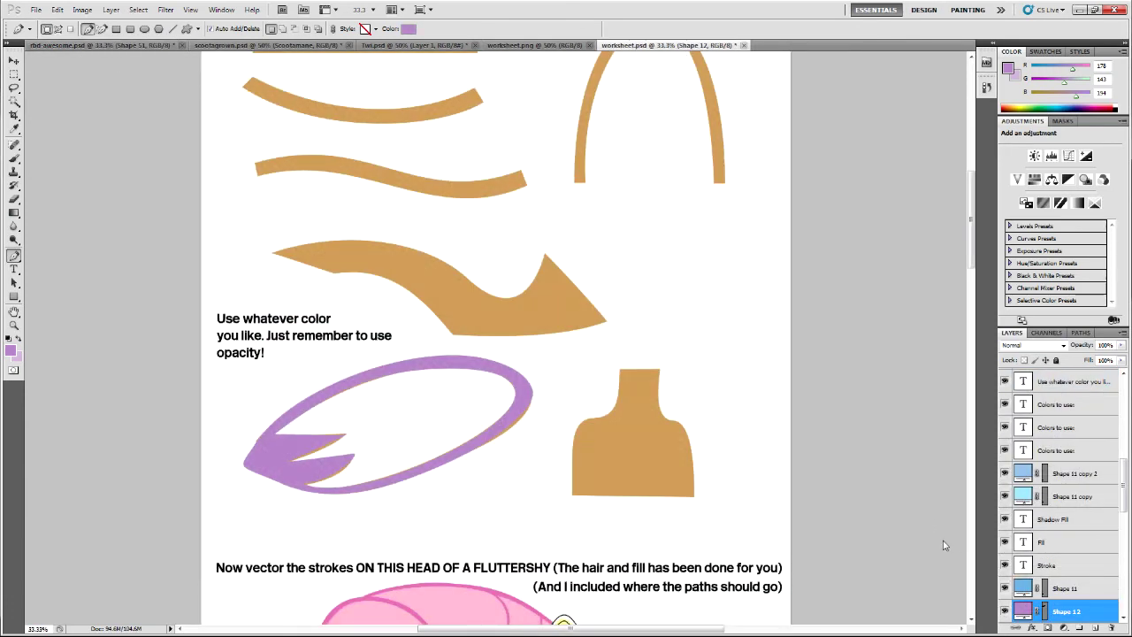
{"action": "scroll", "coordinate": [942, 545], "scroll_direction": "down", "scroll_amount": 2}
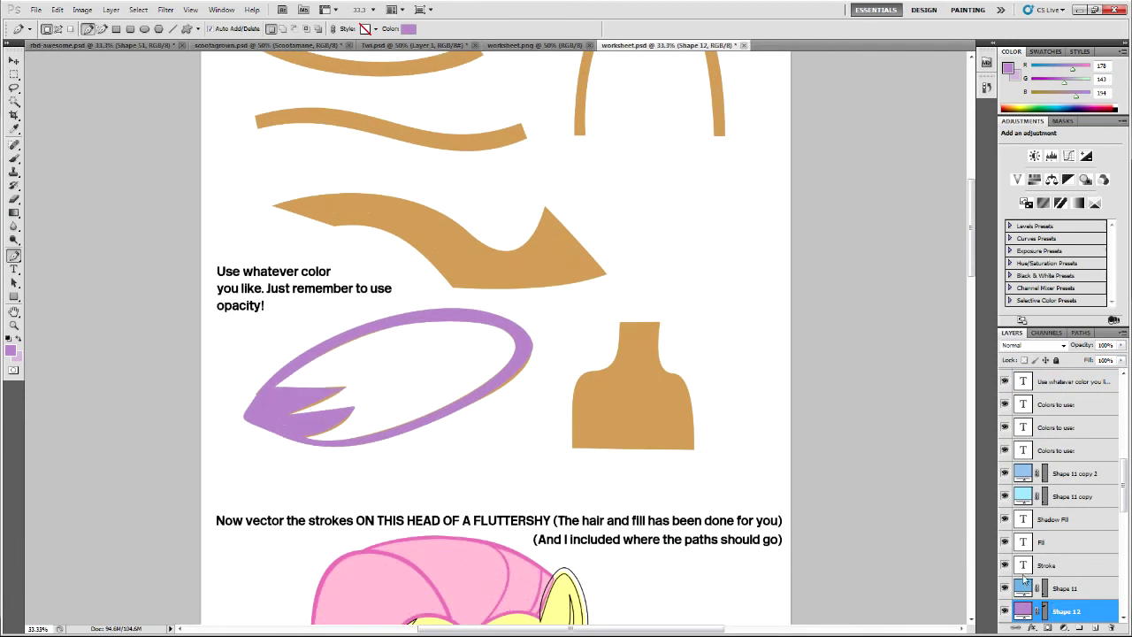
{"action": "key", "text": "Delete"}
{"action": "scroll", "coordinate": [682, 283], "scroll_direction": "down", "scroll_amount": 4}
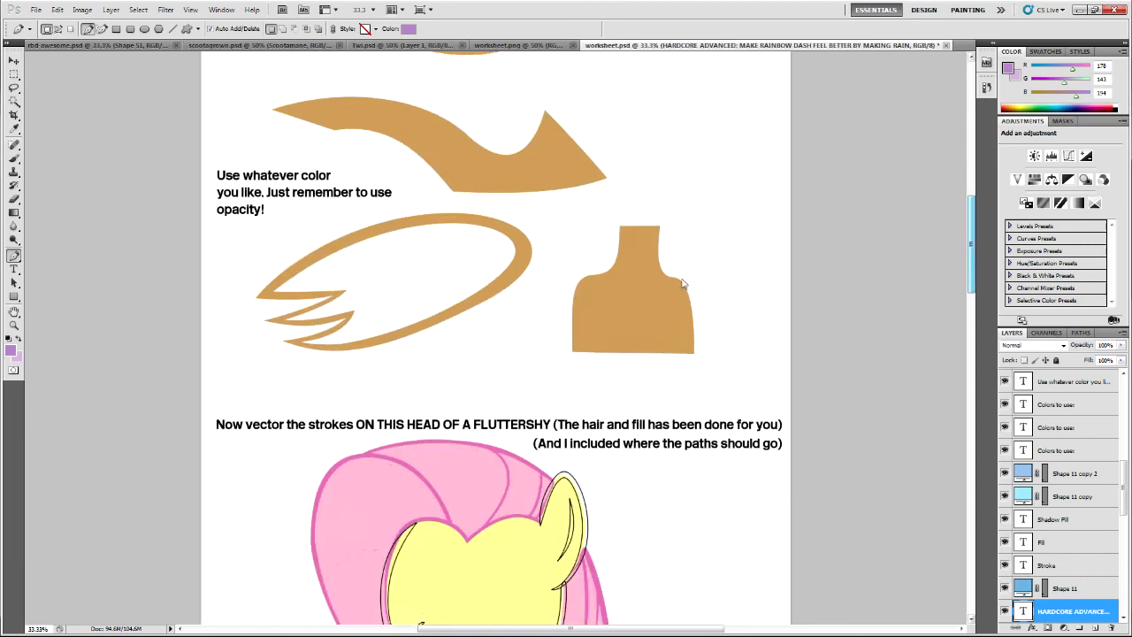
{"action": "left_click", "coordinate": [619, 253]}
{"action": "left_click_drag", "start_coordinate": [586, 278], "coordinate": [546, 281]}
{"action": "left_click", "coordinate": [619, 227]}
{"action": "left_click_drag", "start_coordinate": [621, 206], "coordinate": [639, 226]}
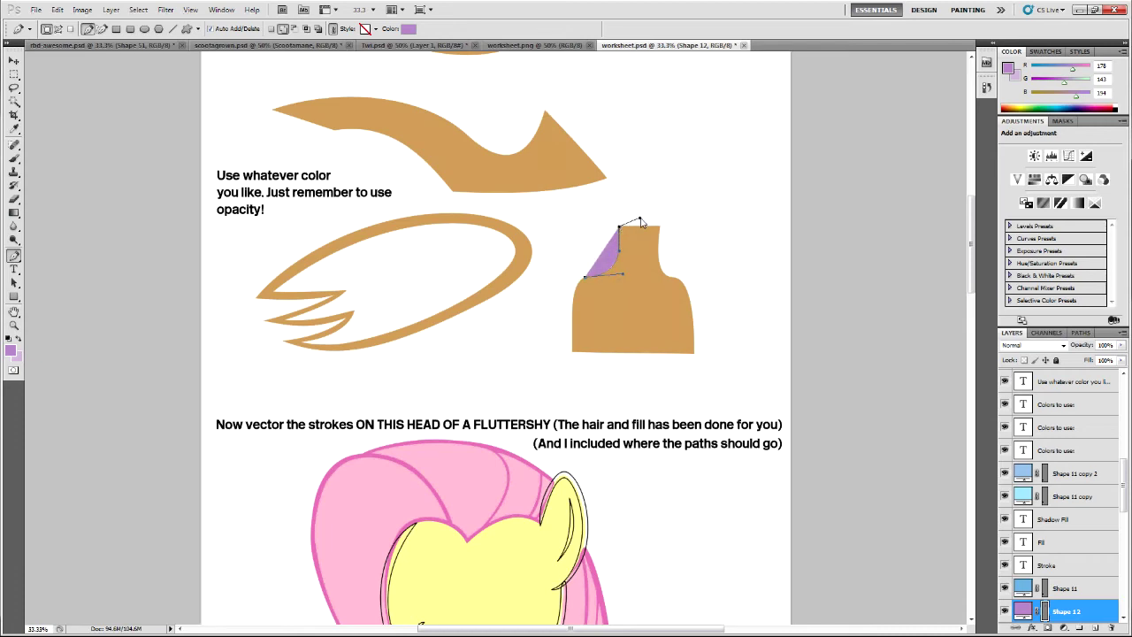
{"action": "left_click_drag", "start_coordinate": [572, 314], "coordinate": [571, 327]}
{"action": "left_click_drag", "start_coordinate": [547, 281], "coordinate": [570, 278]}
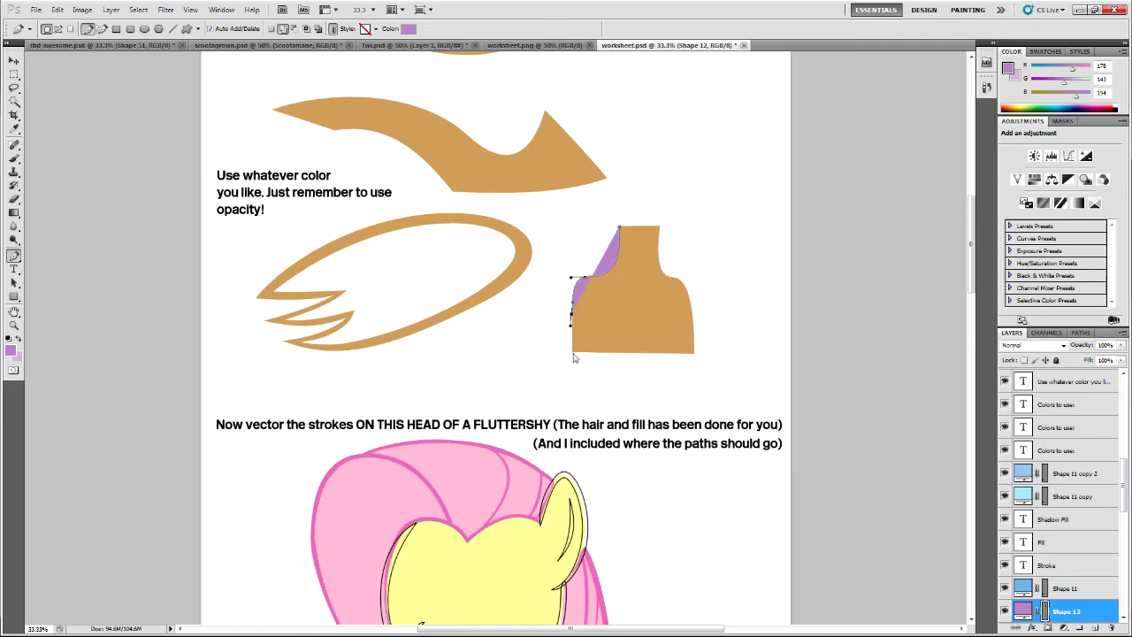
{"action": "left_click", "coordinate": [572, 352]}
{"action": "key", "text": "ctrl+z"}
{"action": "mouse_move", "coordinate": [572, 352]}
{"action": "left_mouse_down"}
{"action": "mouse_move", "coordinate": [574, 364]}
{"action": "mouse_move", "coordinate": [585, 353]}
{"action": "left_mouse_up"}
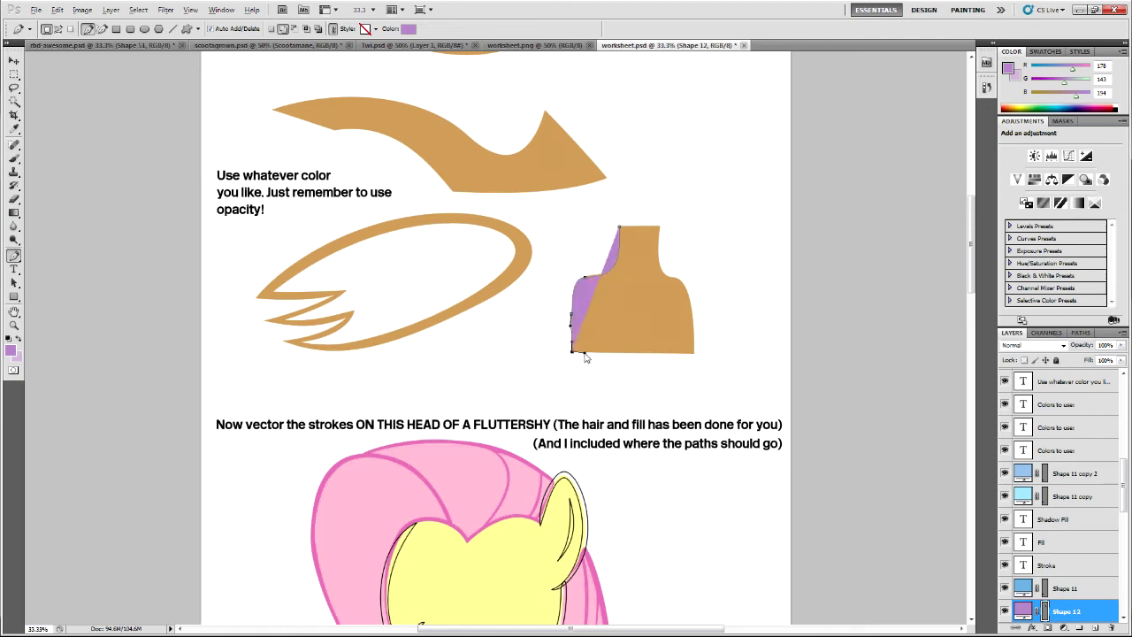
{"action": "left_click", "coordinate": [694, 352]}
{"action": "key", "text": "ctrl+alt+z"}
{"action": "key", "text": "ctrl+alt+z"}
{"action": "key", "text": "ctrl+alt+z"}
{"action": "key", "text": "ctrl+alt+z"}
{"action": "key", "text": "ctrl+alt+z"}
{"action": "key", "text": "ctrl+alt+z"}
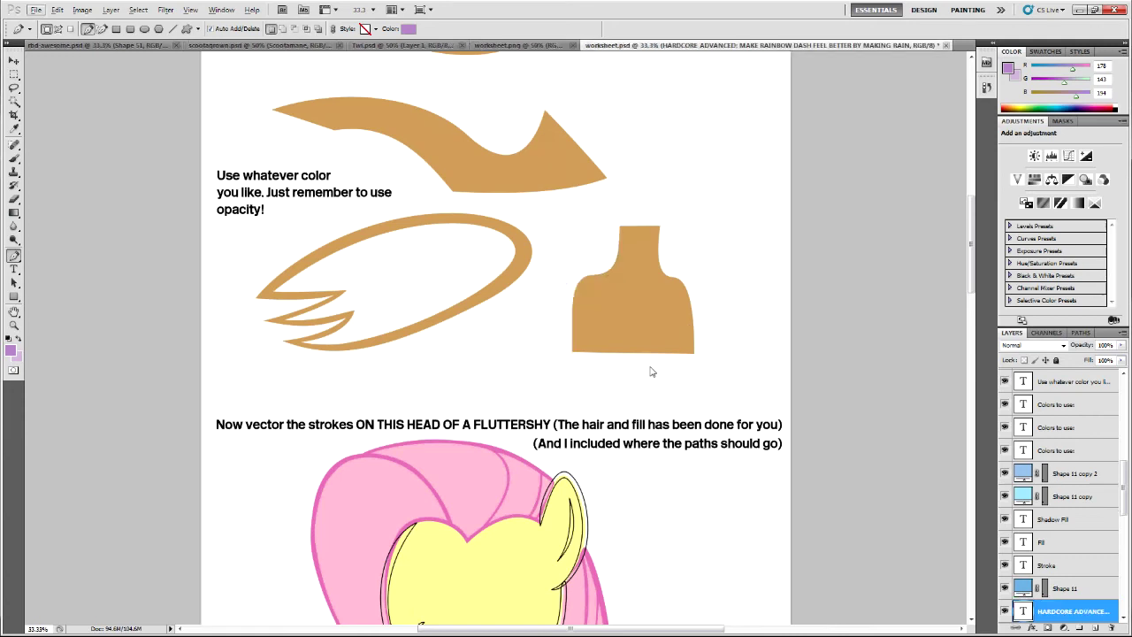
Start Fluttershy's face stroke with curved Pen anchors at the forehead hairline and chin, bending the curve along the outer cheek guide
{"action": "scroll", "coordinate": [646, 370], "scroll_direction": "down", "scroll_amount": 1}
{"action": "scroll", "coordinate": [646, 369], "scroll_direction": "down", "scroll_amount": 5}
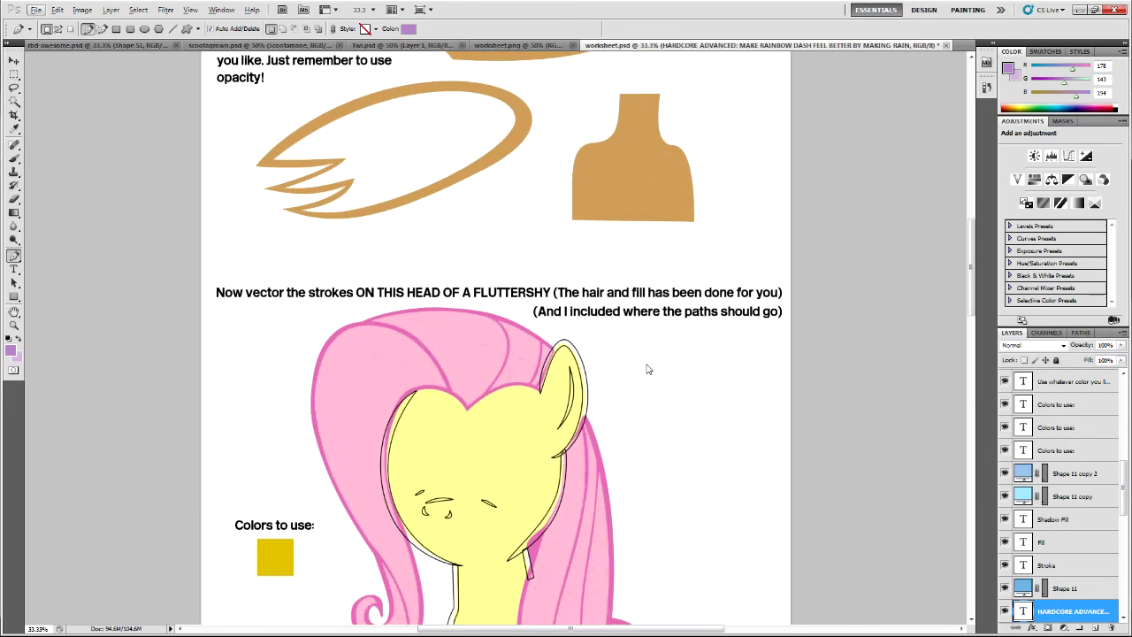
{"action": "scroll", "coordinate": [646, 370], "scroll_direction": "down", "scroll_amount": 3}
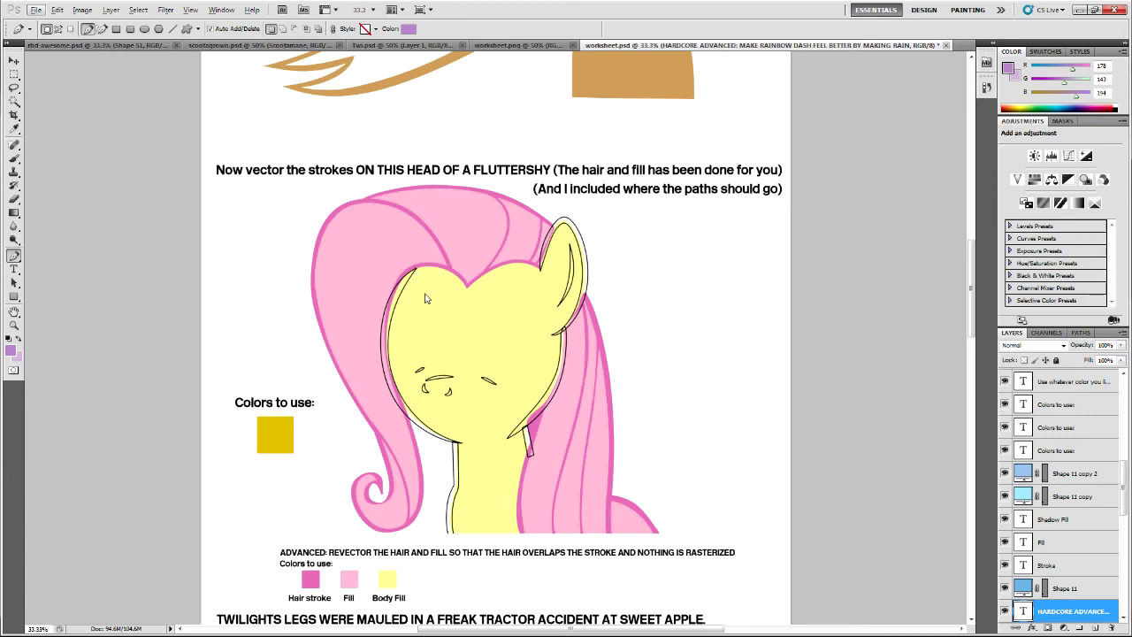
{"action": "left_click_drag", "start_coordinate": [416, 270], "coordinate": [402, 282]}
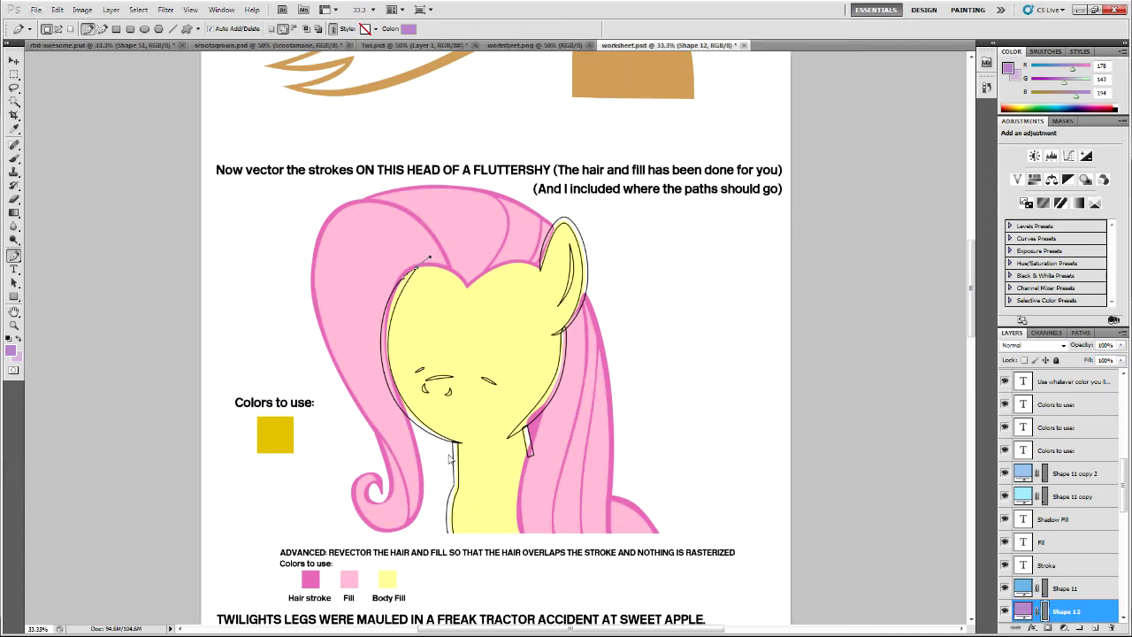
{"action": "left_click_drag", "start_coordinate": [461, 442], "coordinate": [596, 480]}
{"action": "scroll", "coordinate": [419, 337], "scroll_direction": "up", "scroll_amount": 1}
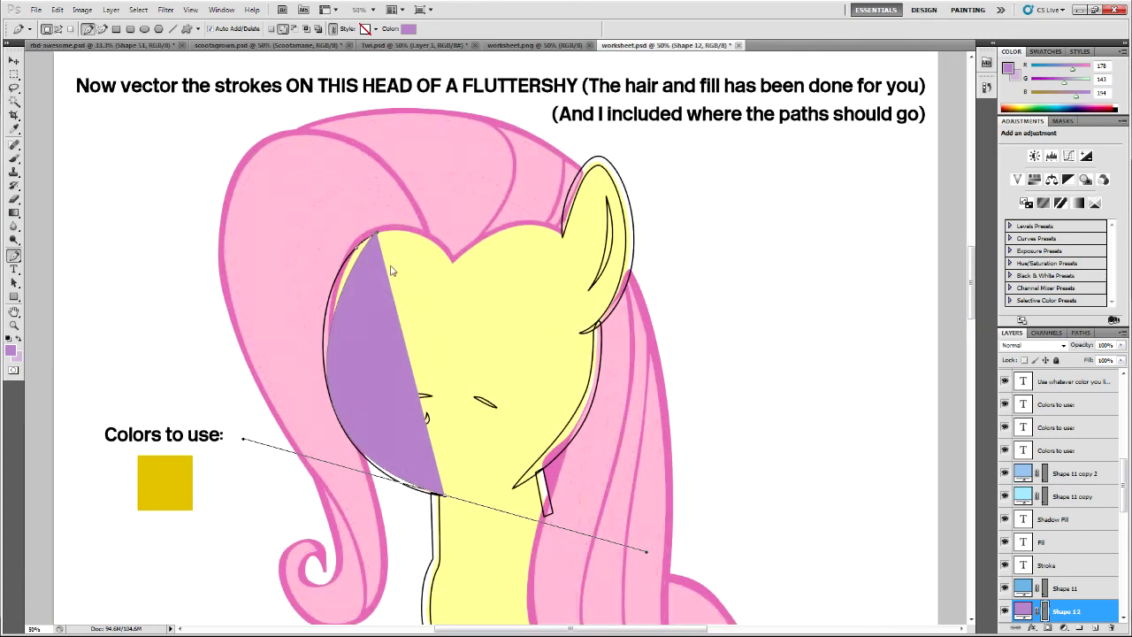
{"action": "left_click_drag", "start_coordinate": [327, 258], "coordinate": [330, 279]}
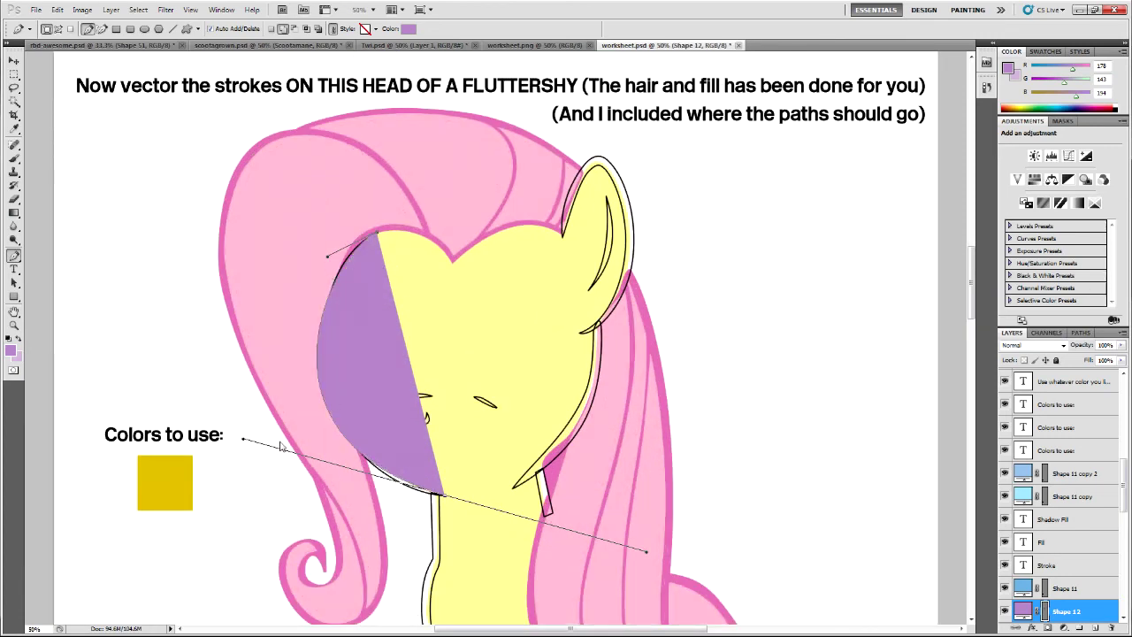
Set the face stroke shape's opacity to 20% and add a cheek anchor, adjusting its curves to match the outer guide line
{"action": "key", "text": "2"}
{"action": "left_click_drag", "start_coordinate": [248, 441], "coordinate": [261, 446]}
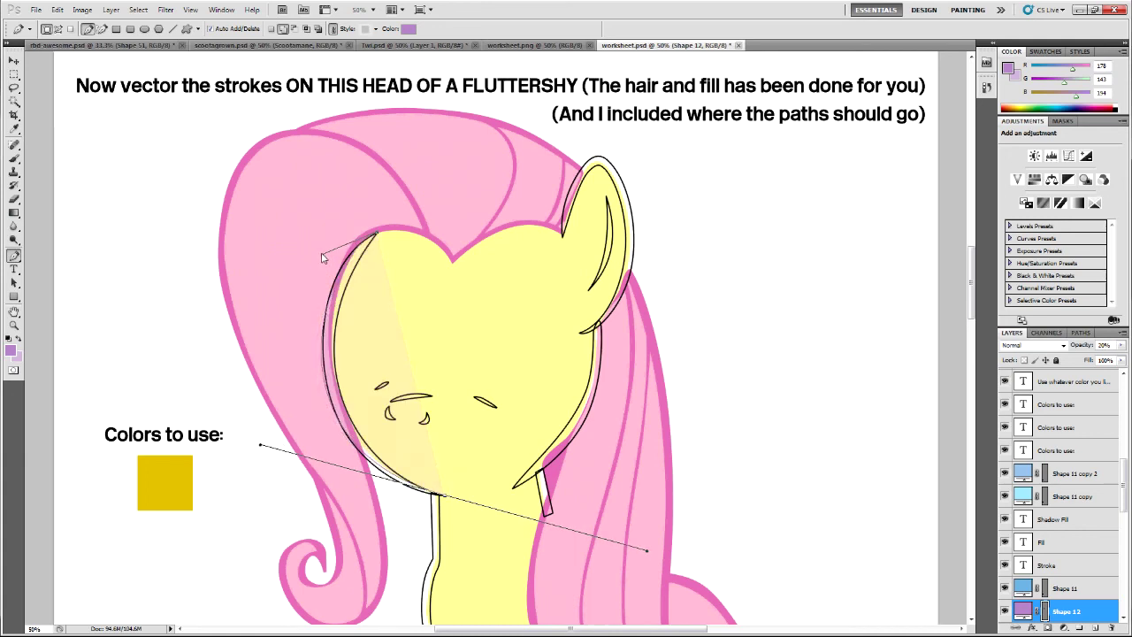
{"action": "left_click", "coordinate": [322, 373]}
{"action": "left_click_drag", "start_coordinate": [323, 374], "coordinate": [326, 374]}
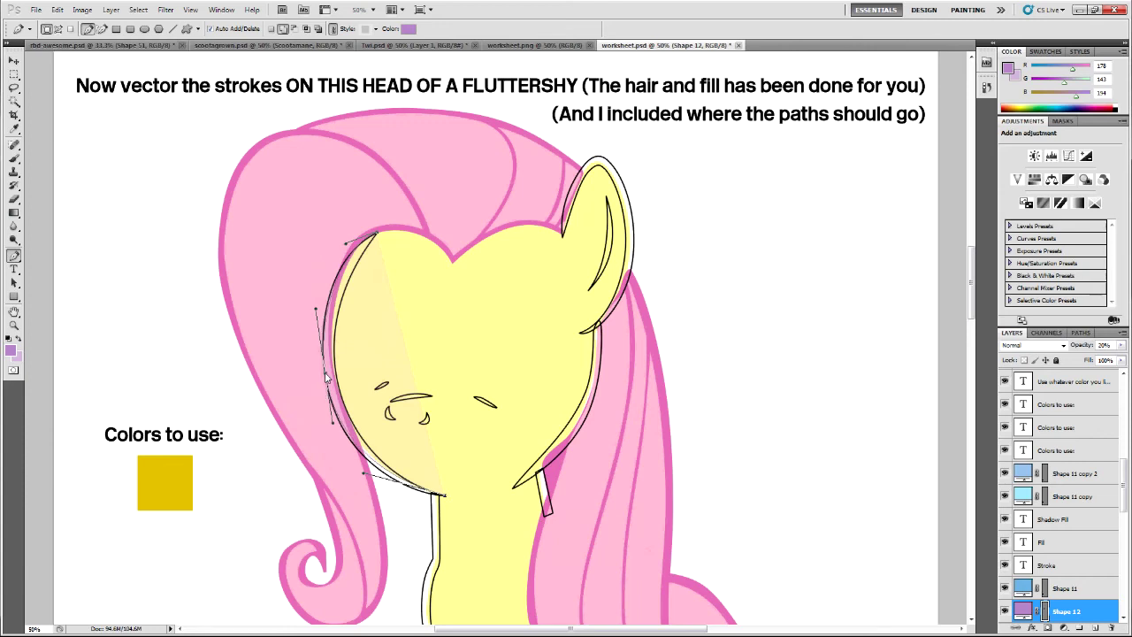
{"action": "left_click_drag", "start_coordinate": [363, 473], "coordinate": [361, 480]}
Close the face stroke along the inner guide line between chin and forehead, set its opacity to 100% and deselect the shape
{"action": "left_click", "coordinate": [445, 496]}
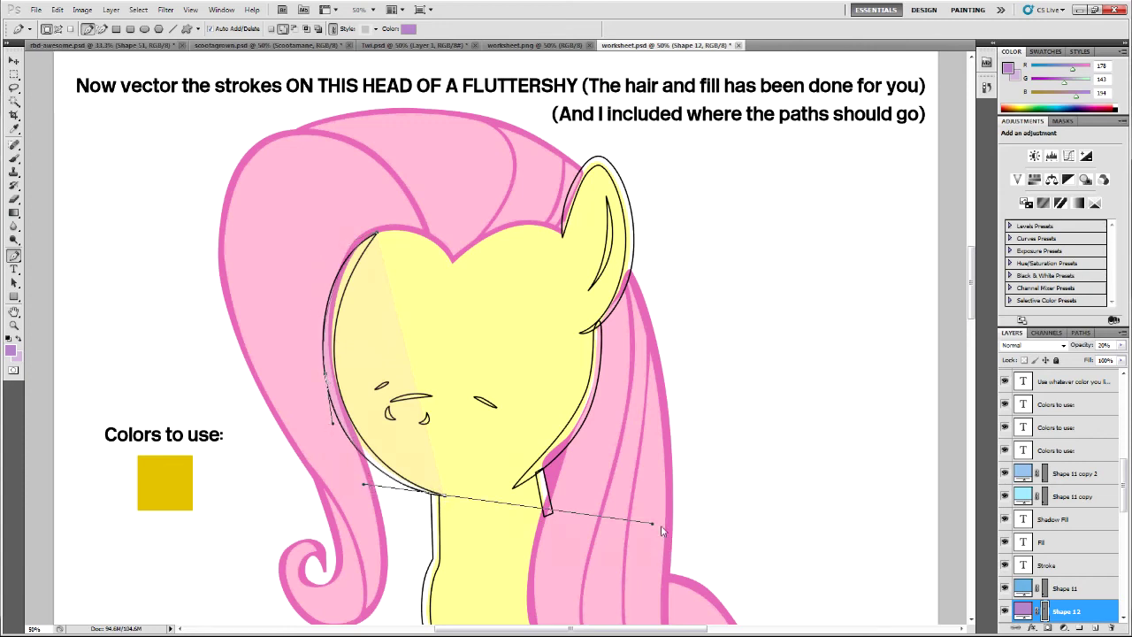
{"action": "left_click_drag", "start_coordinate": [653, 524], "coordinate": [396, 474]}
{"action": "left_click", "coordinate": [376, 233]}
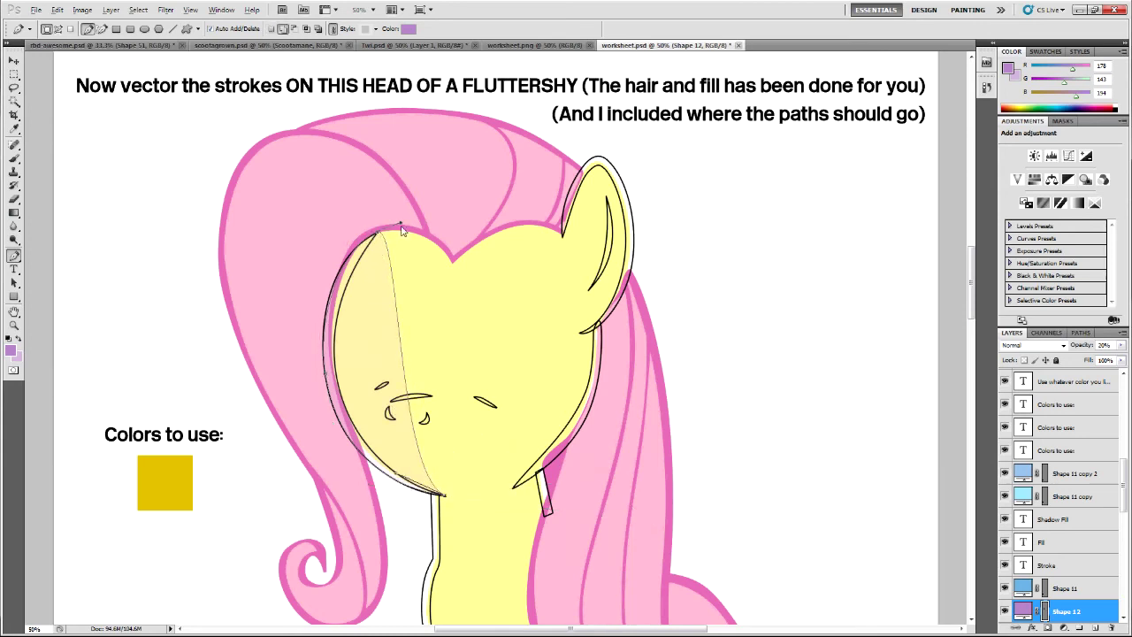
{"action": "left_click_drag", "start_coordinate": [403, 226], "coordinate": [333, 408]}
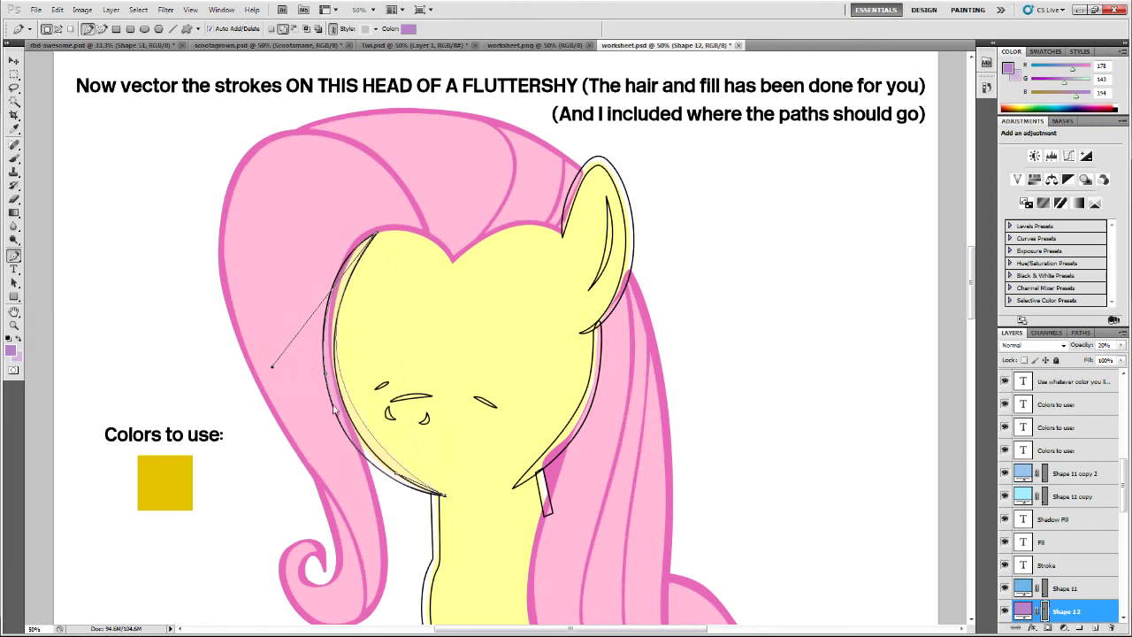
{"action": "left_click_drag", "start_coordinate": [406, 484], "coordinate": [377, 489]}
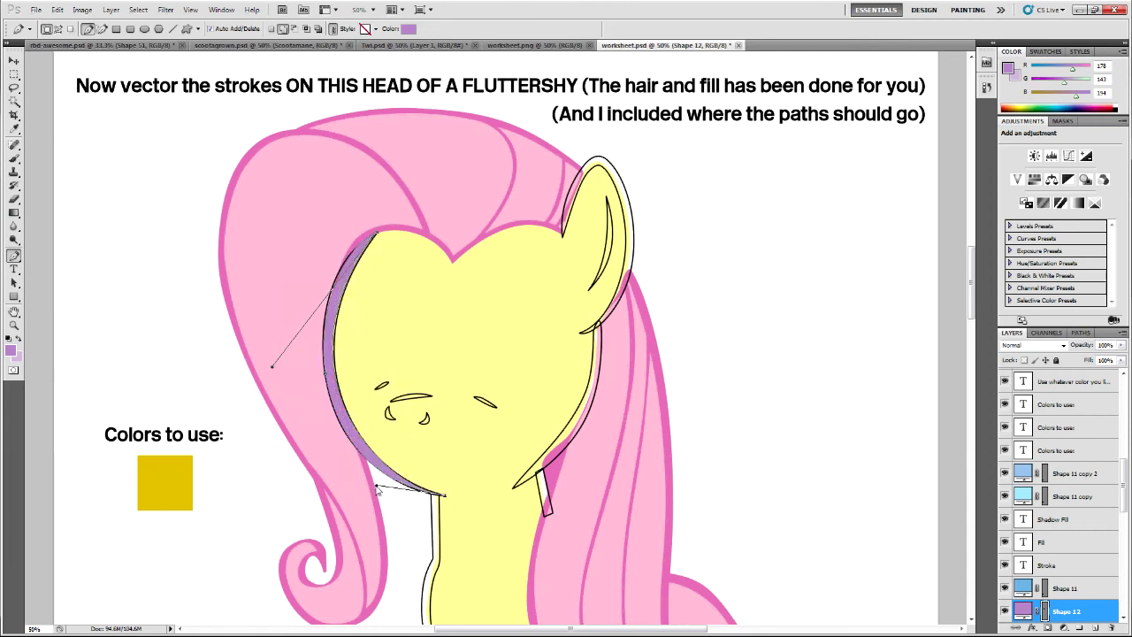
{"action": "left_click", "coordinate": [1025, 544]}
Review the Fluttershy head exercise with its advanced hair task, and the exercise on fixing Twilight's legs in worksheet.psd
{"action": "scroll", "coordinate": [536, 486], "scroll_direction": "down", "scroll_amount": 3}
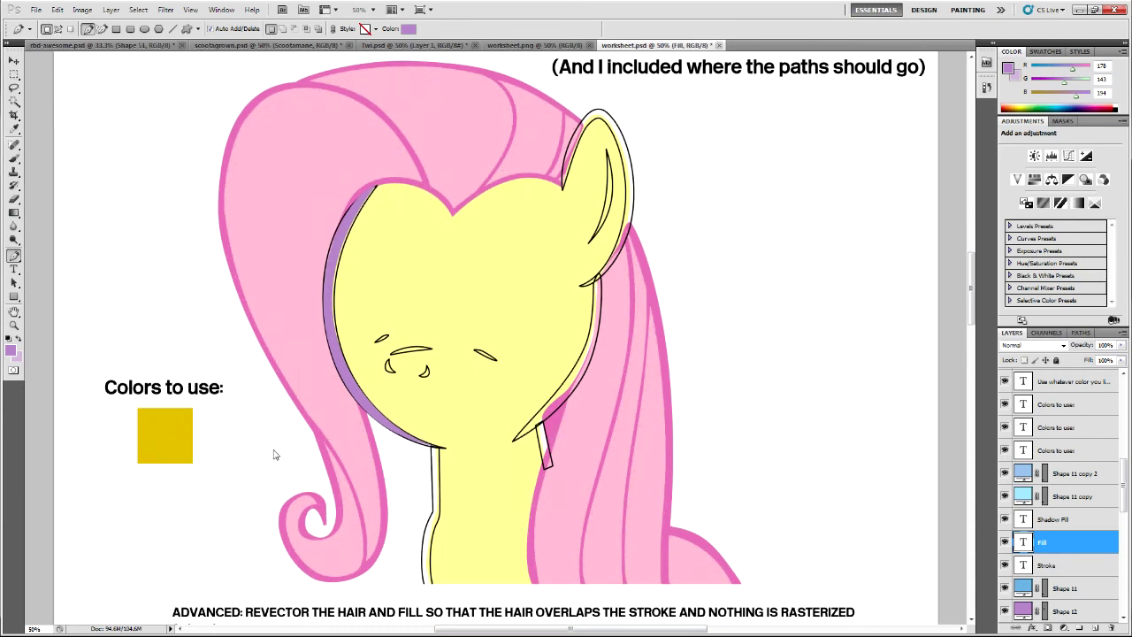
{"action": "left_click_drag", "start_coordinate": [973, 288], "coordinate": [967, 316]}
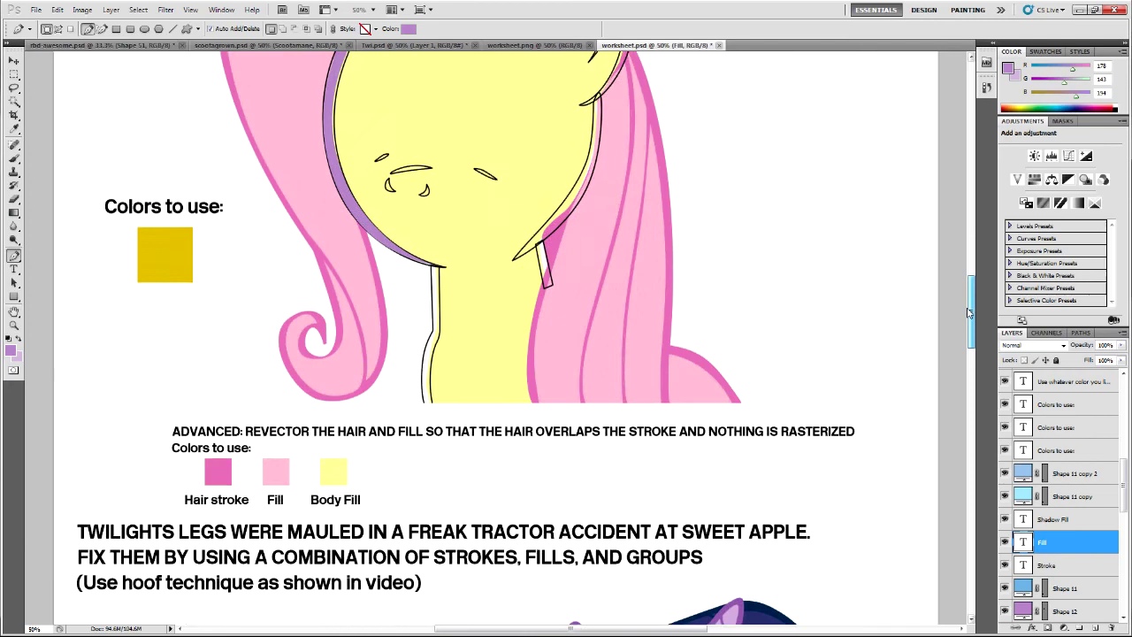
{"action": "scroll", "coordinate": [424, 468], "scroll_direction": "up", "scroll_amount": 10}
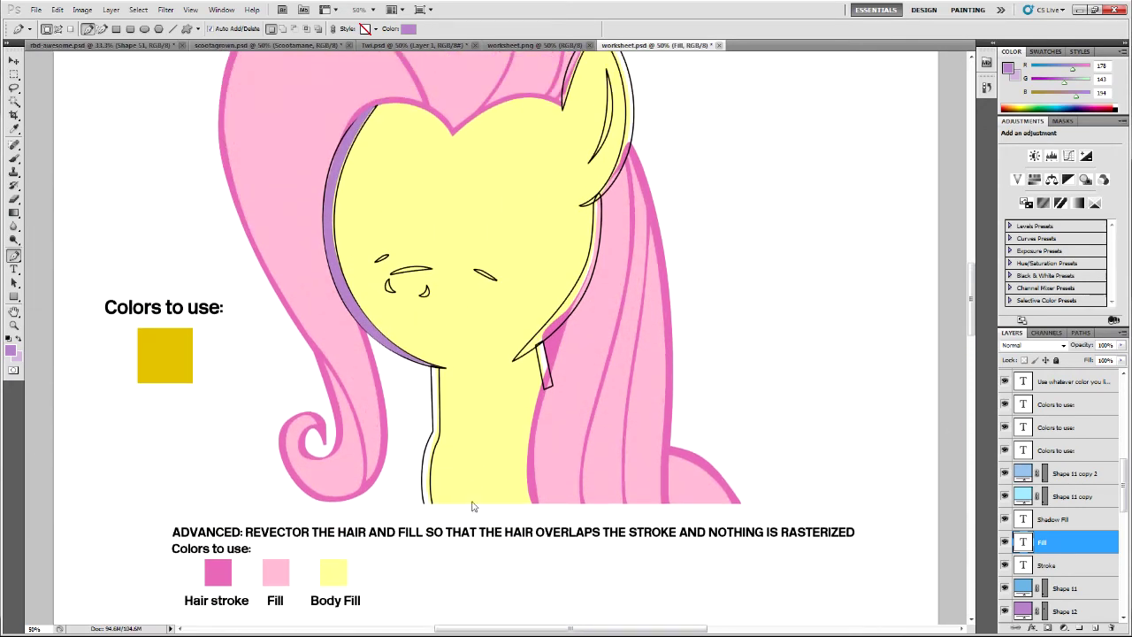
{"action": "scroll", "coordinate": [472, 505], "scroll_direction": "down", "scroll_amount": 2}
{"action": "scroll", "coordinate": [238, 525], "scroll_direction": "down", "scroll_amount": 7}
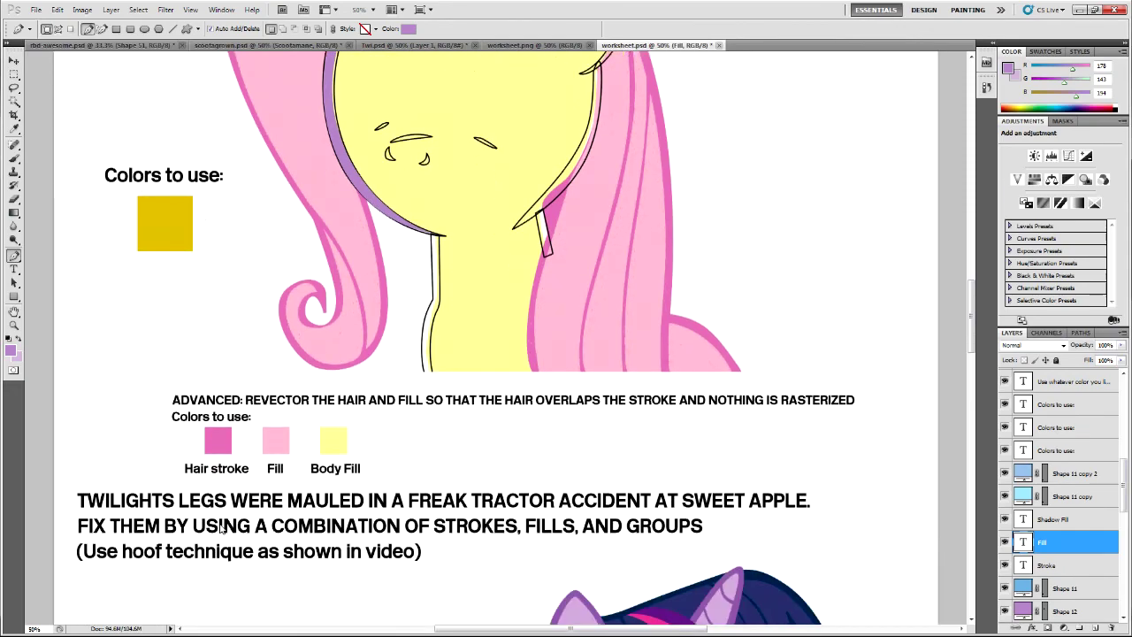
{"action": "scroll", "coordinate": [222, 528], "scroll_direction": "down", "scroll_amount": 2}
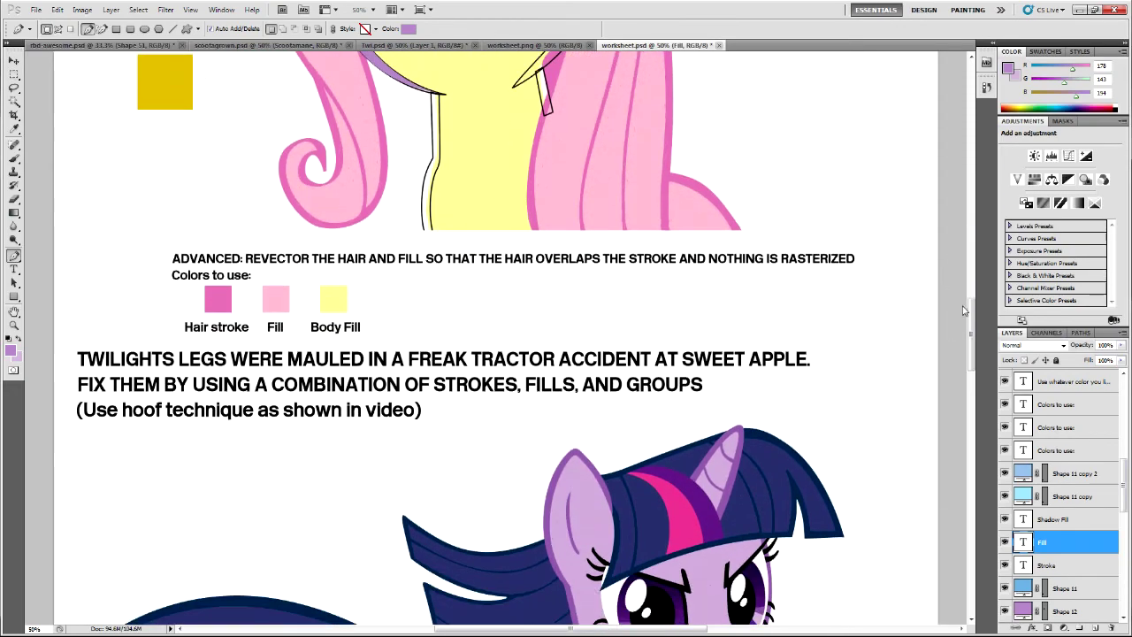
{"action": "left_click_drag", "start_coordinate": [964, 309], "coordinate": [932, 395]}
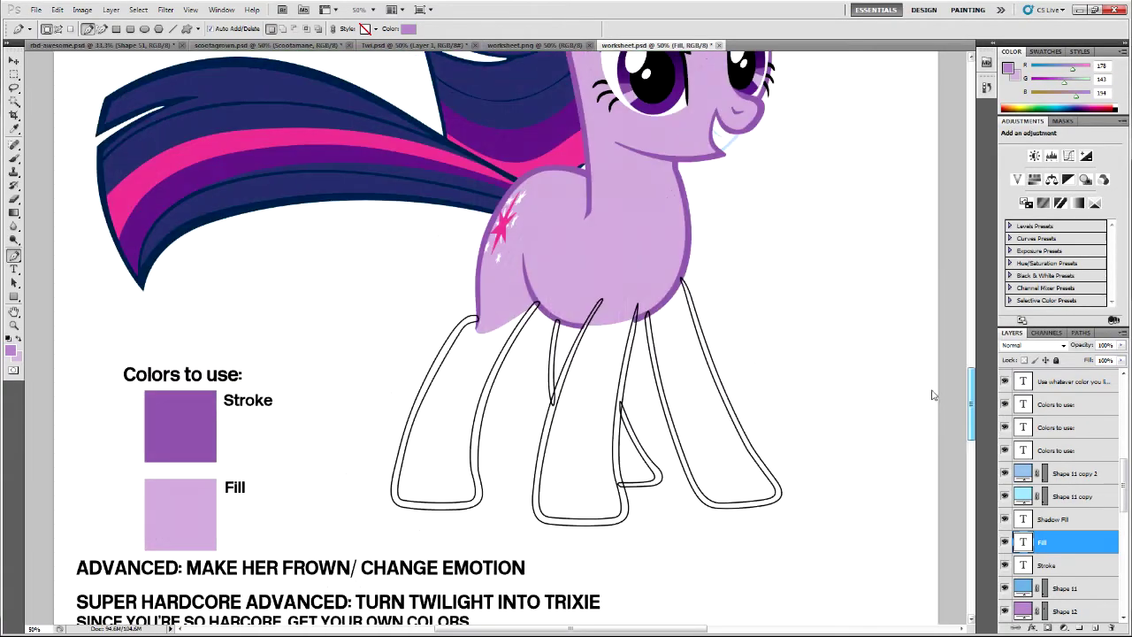
Compare the legless Twilight with the finished pony in rbd-awesome.psd, and read the exercise's stroke and fill colors and advanced tasks
{"action": "left_click", "coordinate": [128, 45]}
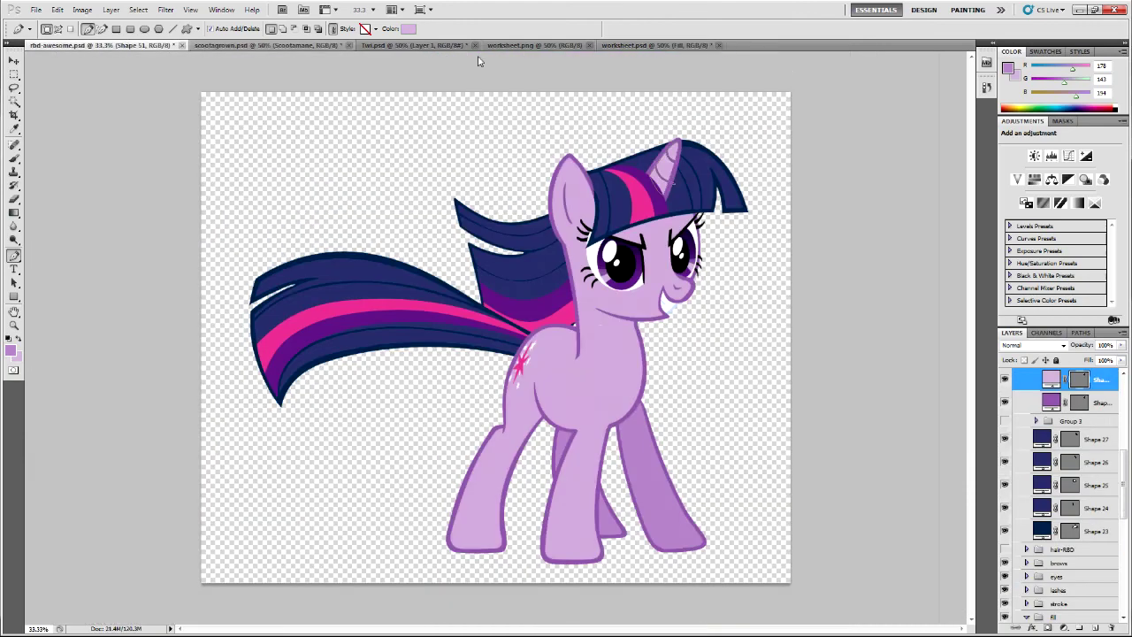
{"action": "left_click", "coordinate": [658, 45]}
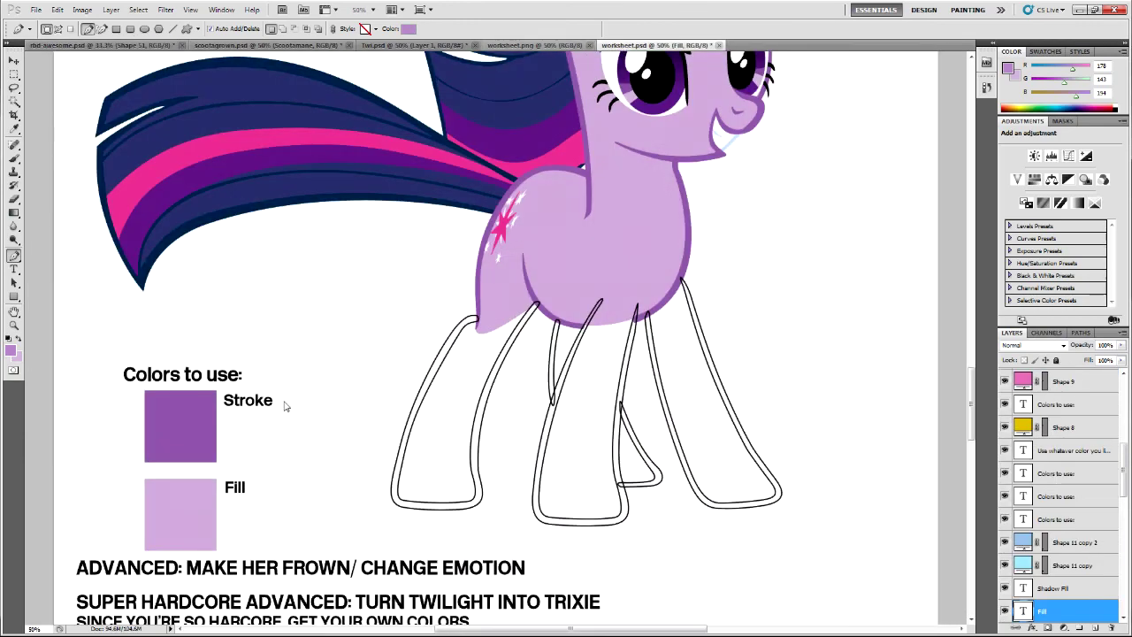
{"action": "scroll", "coordinate": [184, 427], "scroll_direction": "down", "scroll_amount": 5}
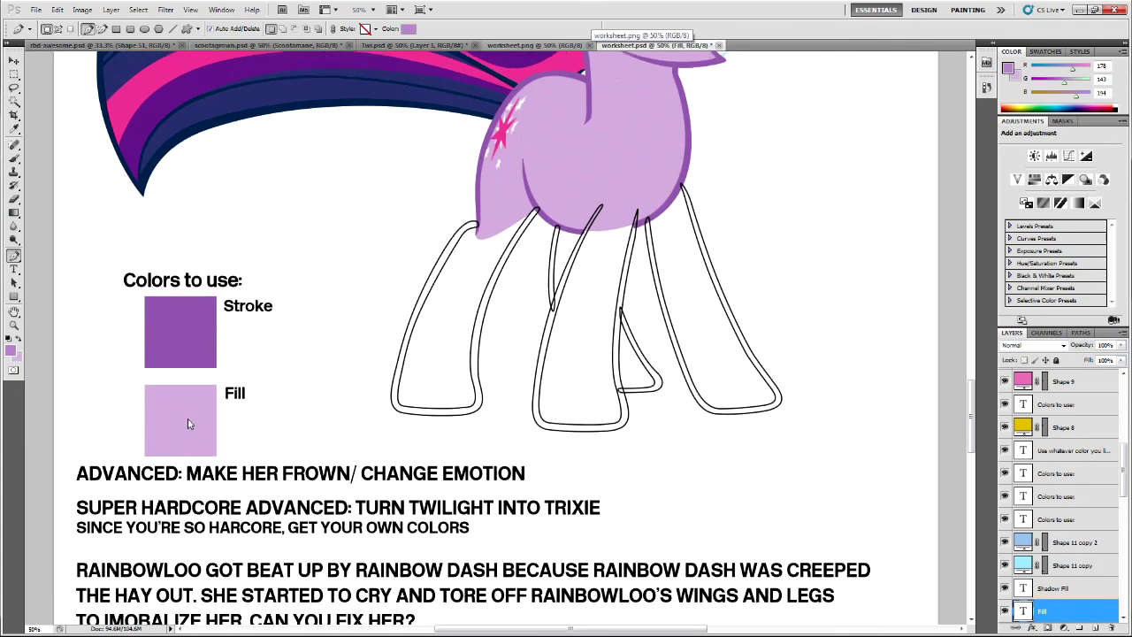
{"action": "scroll", "coordinate": [188, 424], "scroll_direction": "down", "scroll_amount": 2}
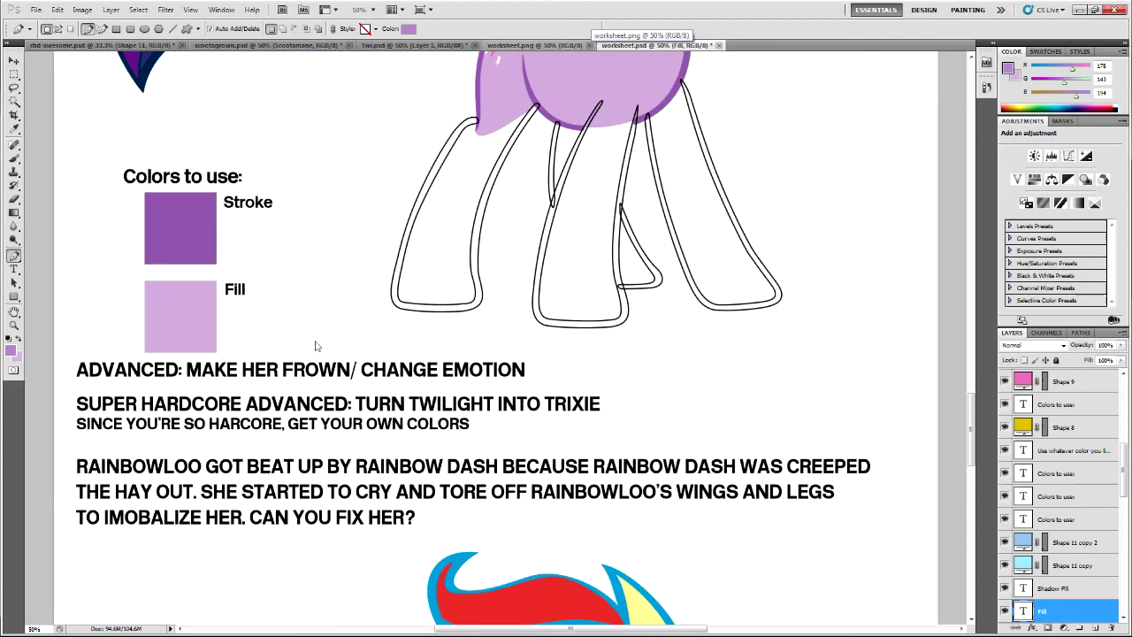
Examine the Rainbowloo exercise in worksheet.psd, including its wing and leg guides, colors, hind-leg hint and hardcore advanced task
{"action": "scroll", "coordinate": [956, 446], "scroll_direction": "down", "scroll_amount": 10}
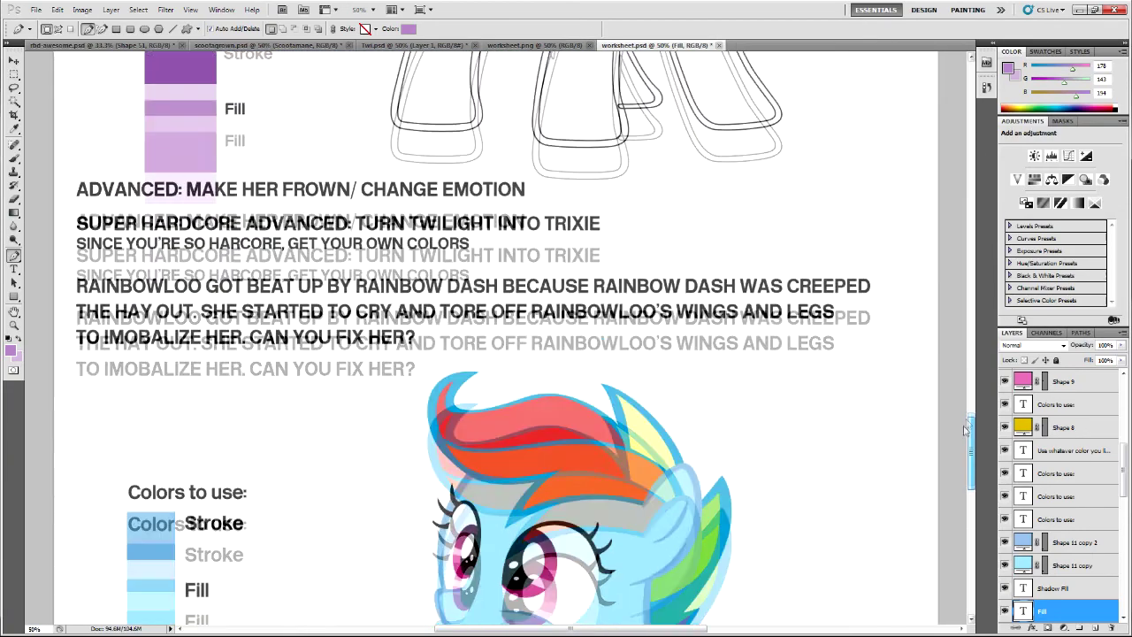
{"action": "scroll", "coordinate": [956, 447], "scroll_direction": "down", "scroll_amount": 5}
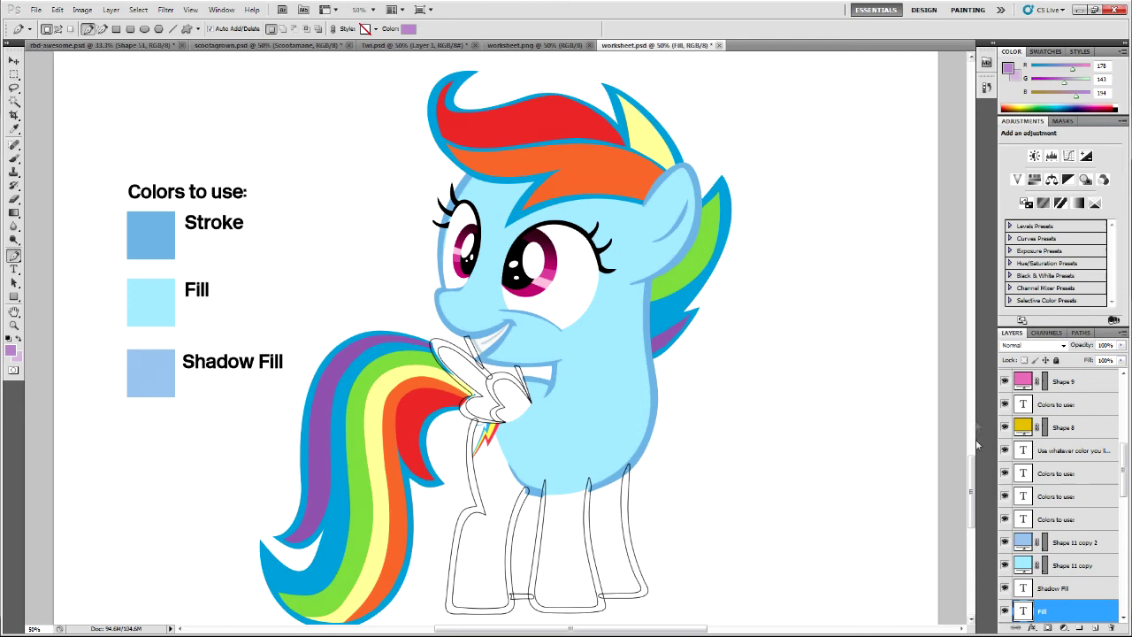
{"action": "scroll", "coordinate": [972, 460], "scroll_direction": "down", "scroll_amount": 3}
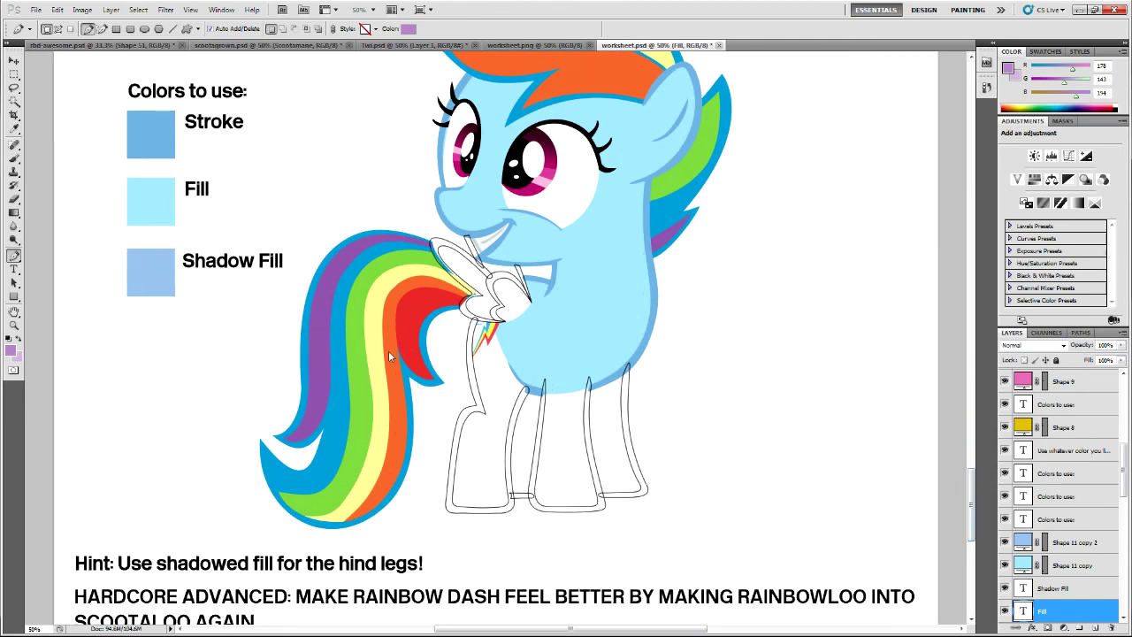
{"action": "scroll", "coordinate": [387, 389], "scroll_direction": "down", "scroll_amount": 2}
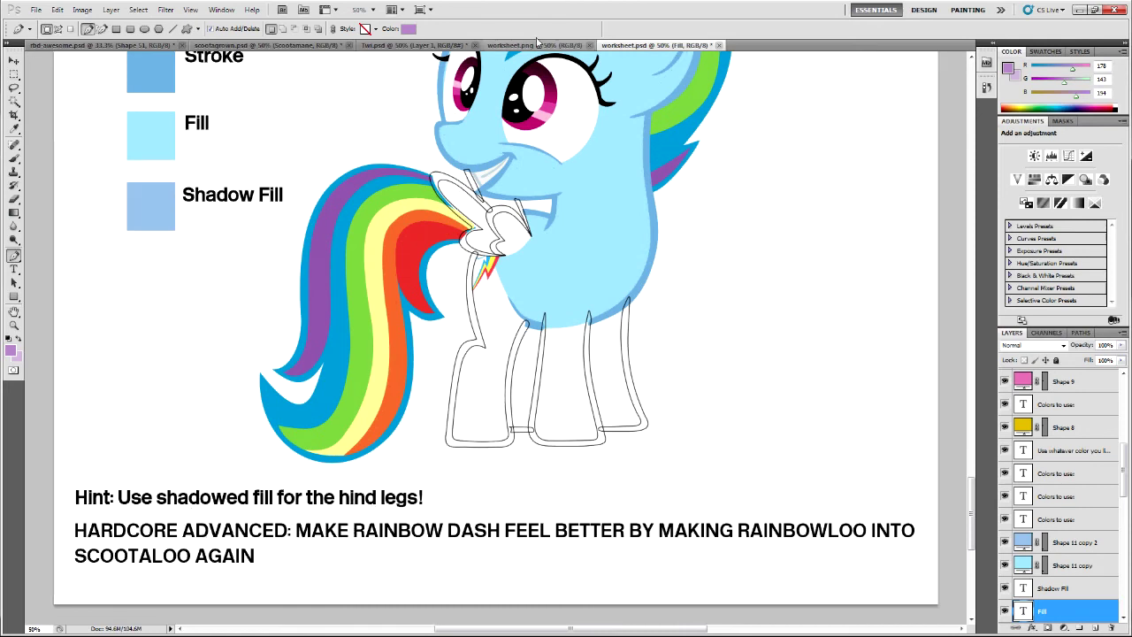
Check worksheet.png against worksheet.psd and review the Pen-tool-only rule at the start of worksheet.psd
{"action": "left_click", "coordinate": [537, 45]}
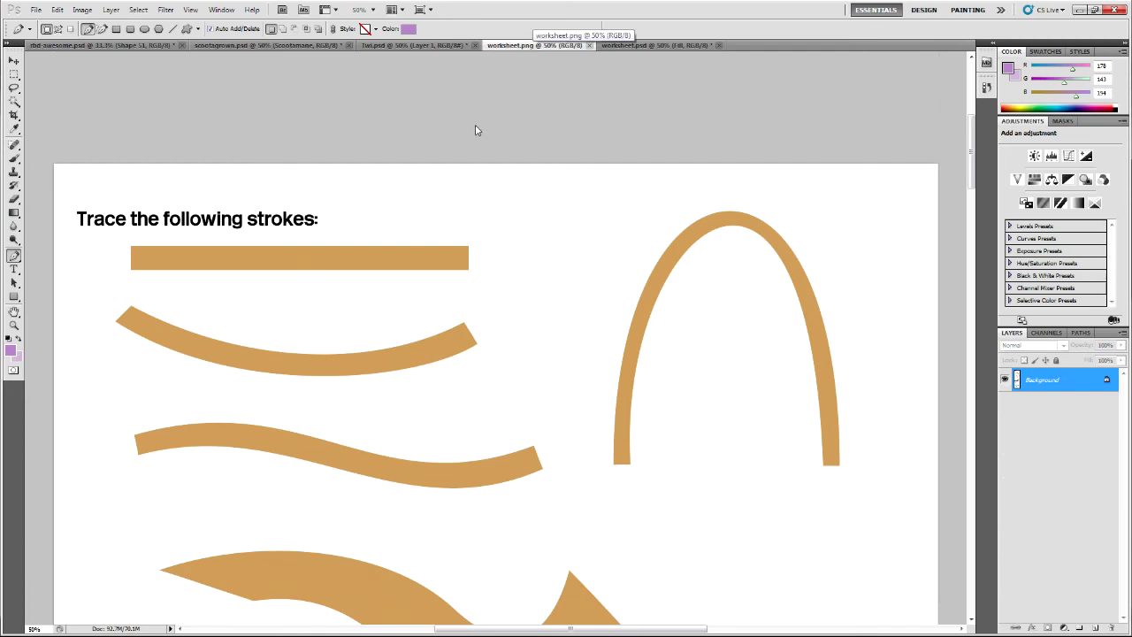
{"action": "left_click", "coordinate": [403, 45]}
{"action": "left_click", "coordinate": [644, 46]}
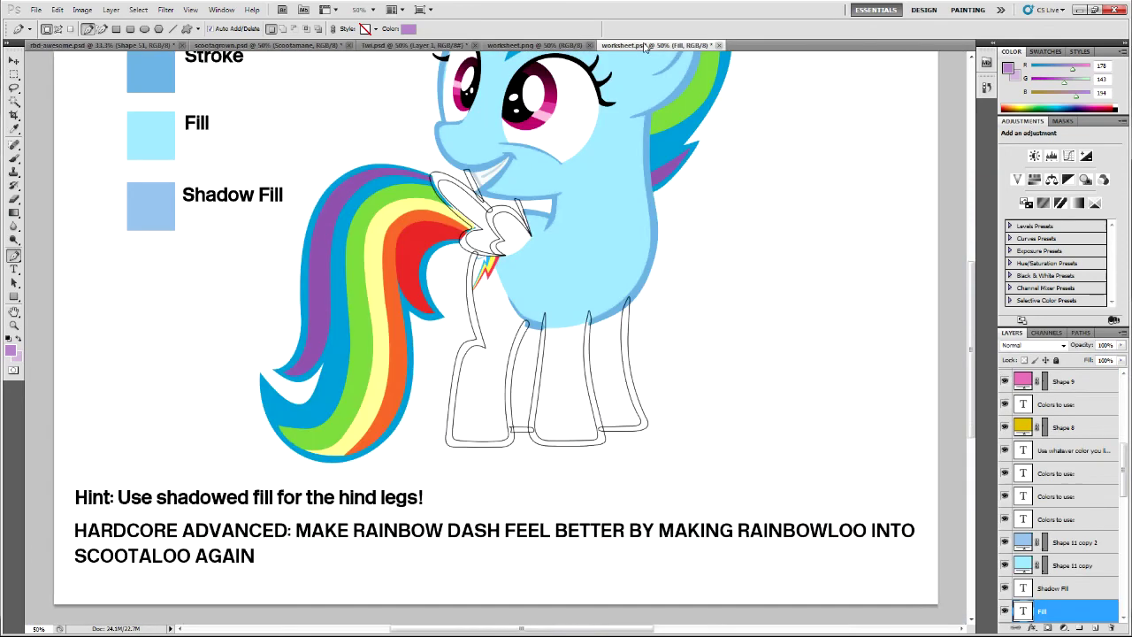
{"action": "left_click_drag", "start_coordinate": [972, 492], "coordinate": [991, 114]}
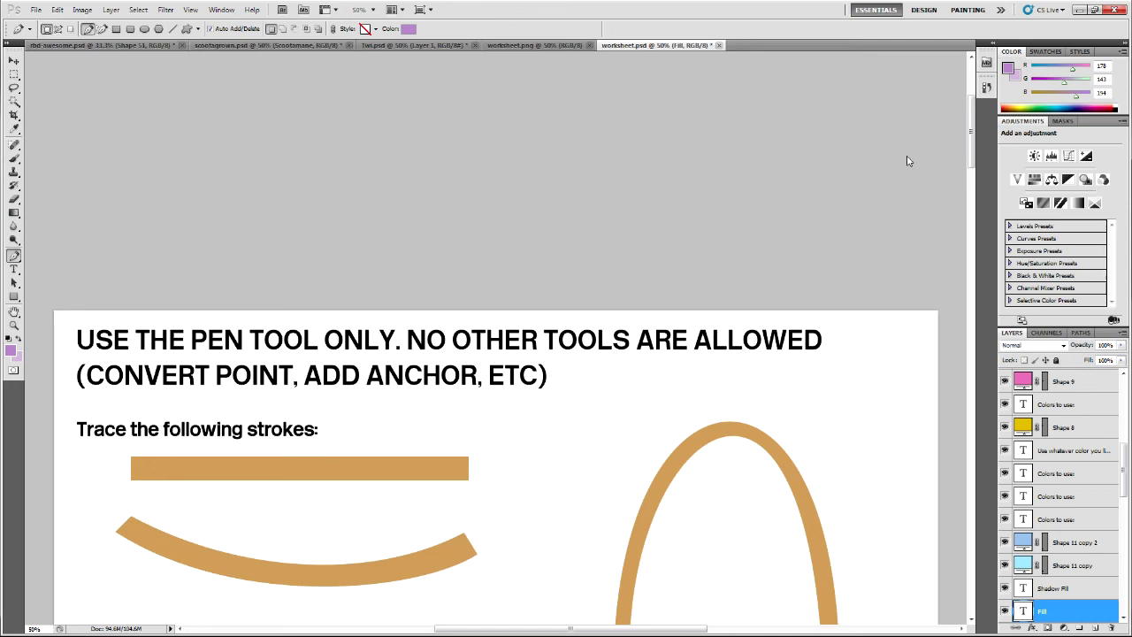
{"action": "left_click", "coordinate": [543, 45]}
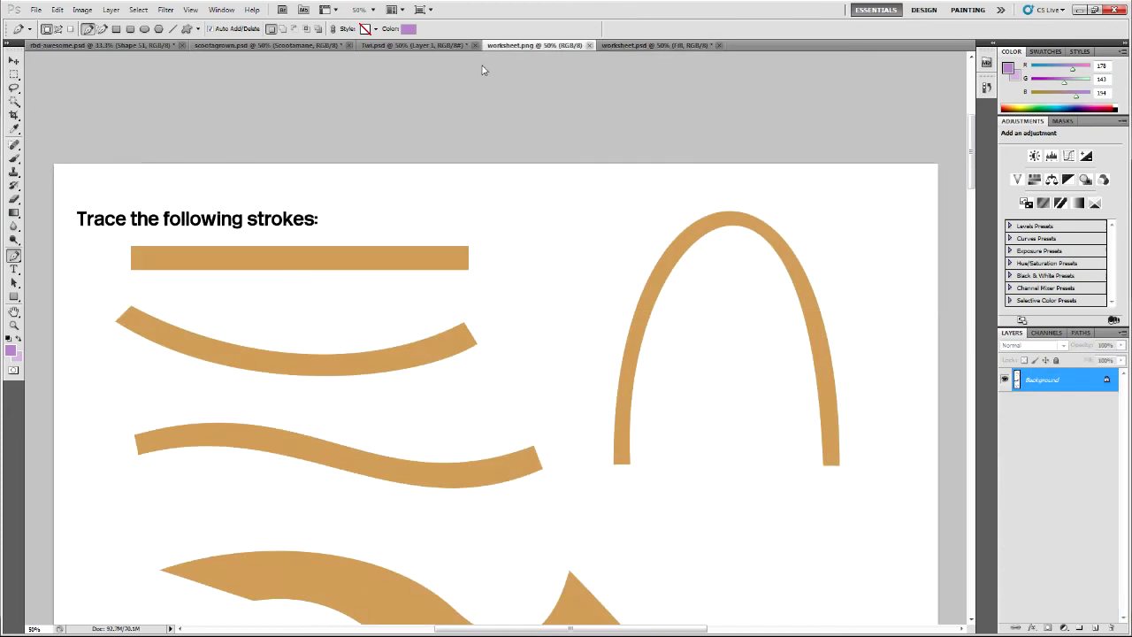
{"action": "left_click", "coordinate": [624, 45]}
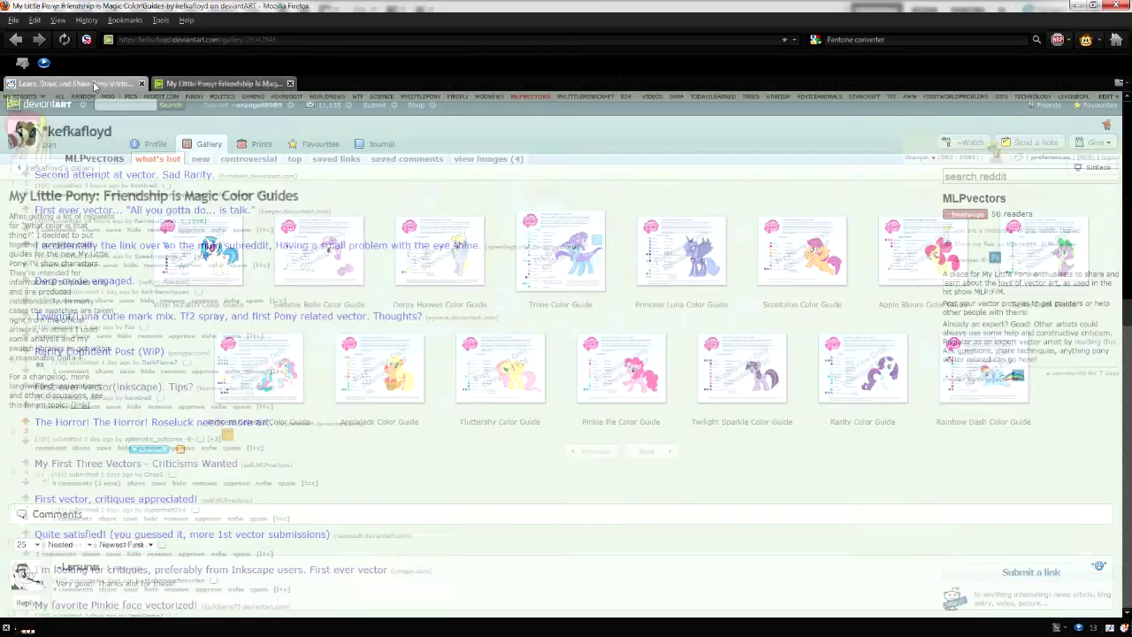
Switch to Firefox and browse the submissions on the MLPvectors subreddit
{"action": "left_click", "coordinate": [95, 85]}
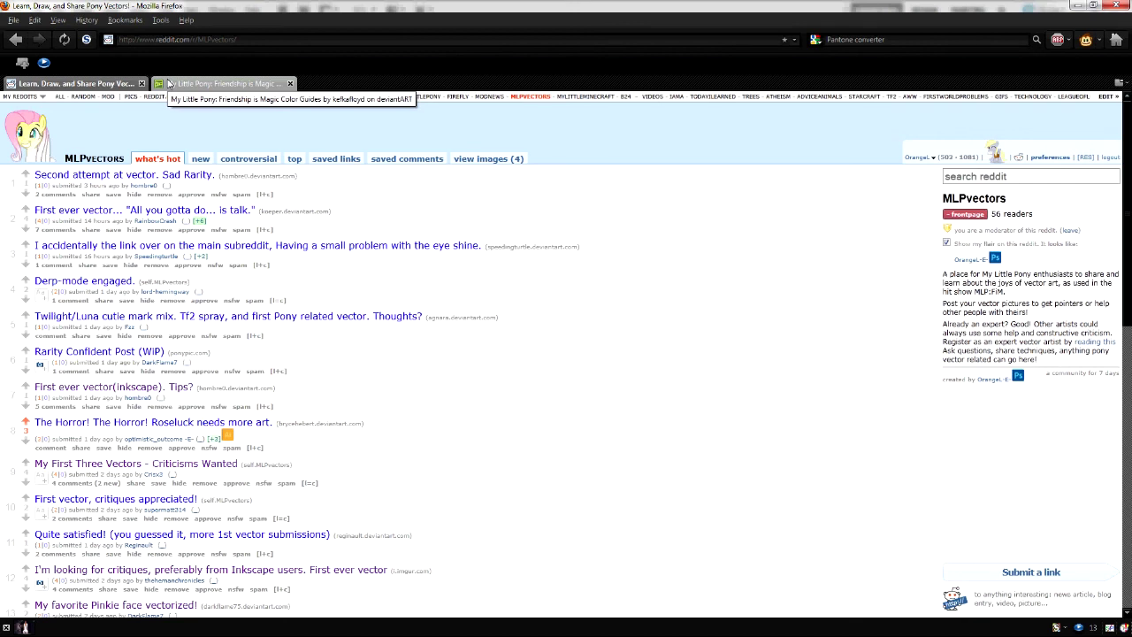
{"action": "scroll", "coordinate": [186, 292], "scroll_direction": "down", "scroll_amount": 4}
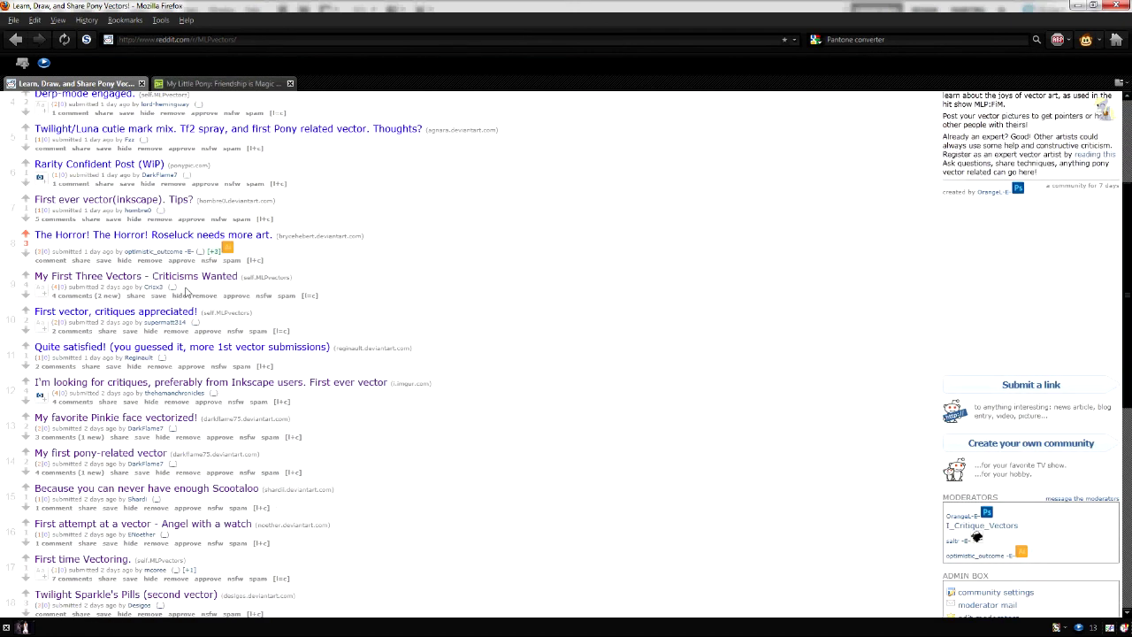
{"action": "scroll", "coordinate": [189, 281], "scroll_direction": "up", "scroll_amount": 4}
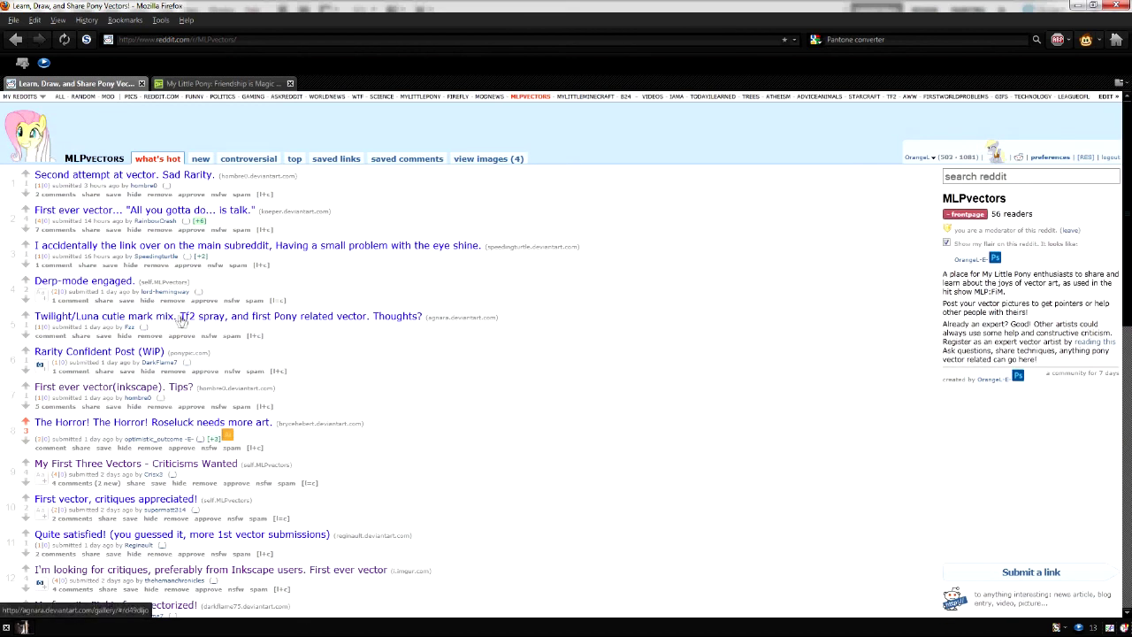
View the enlarged Scootaloo vector linked in the eye shine post on deviantART, reloading its page, and return to the MLPvectors list
{"action": "left_click", "coordinate": [210, 251]}
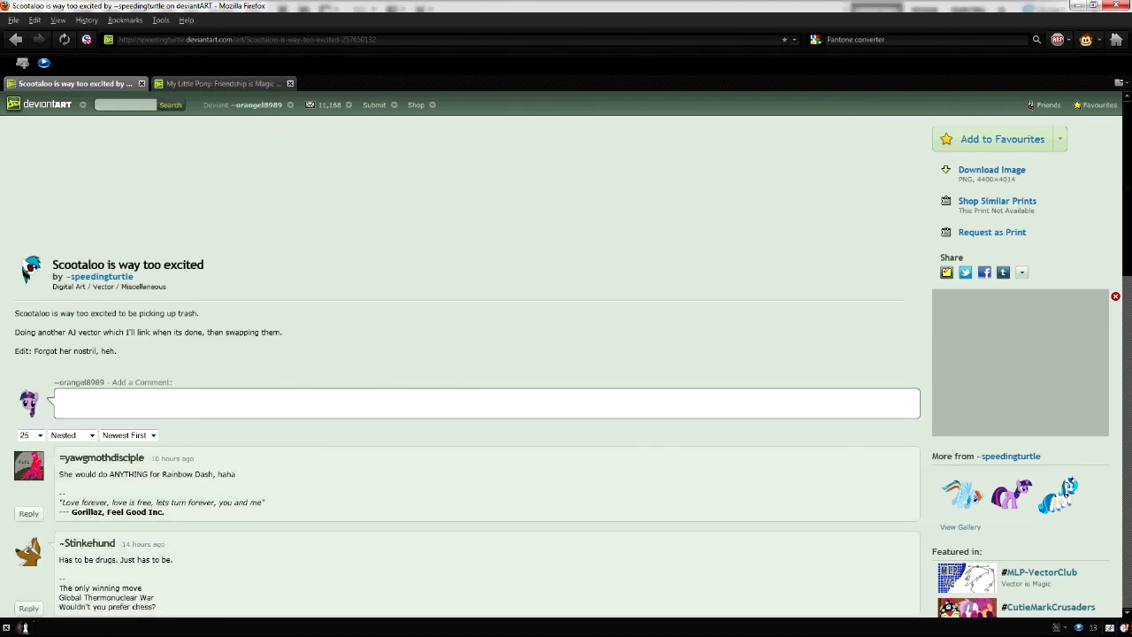
{"action": "left_click", "coordinate": [67, 42]}
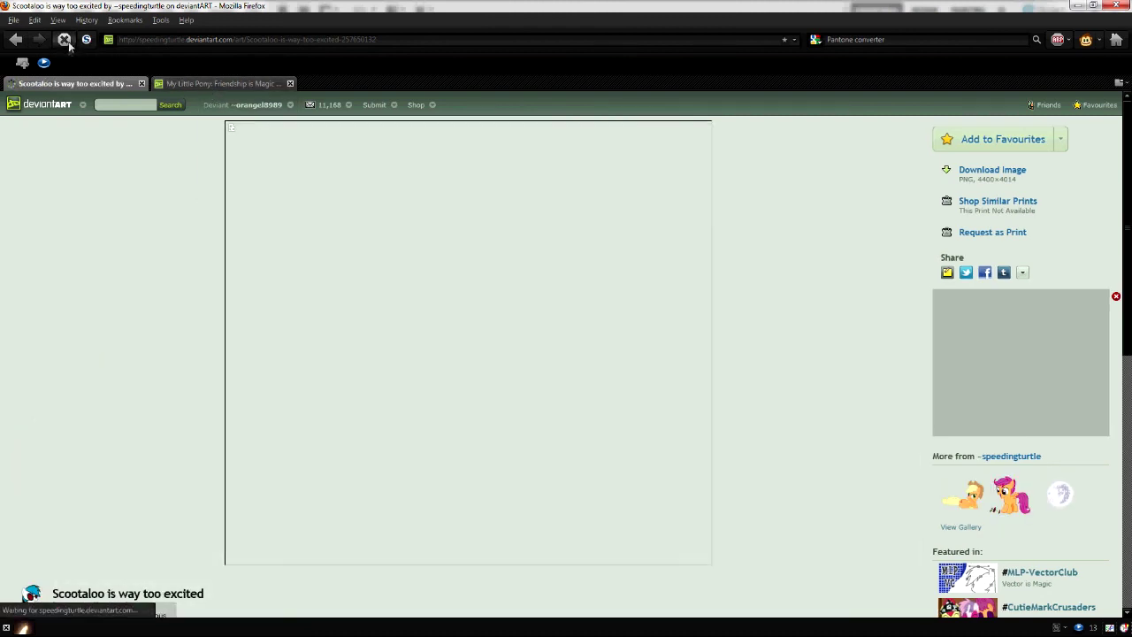
{"action": "left_click", "coordinate": [382, 292]}
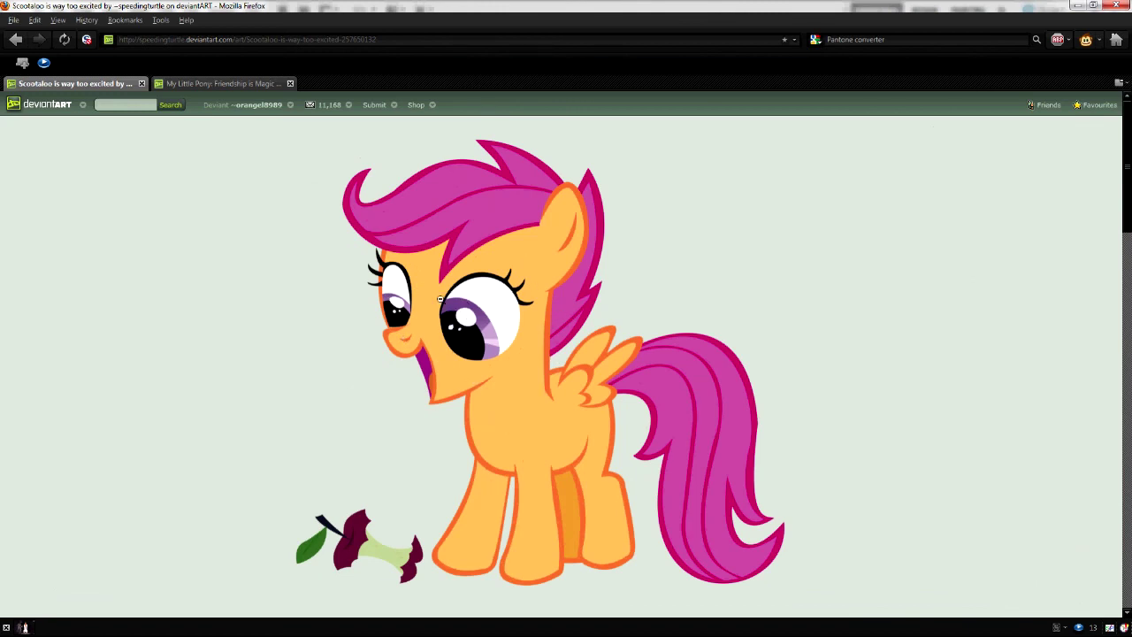
{"action": "left_click", "coordinate": [25, 42]}
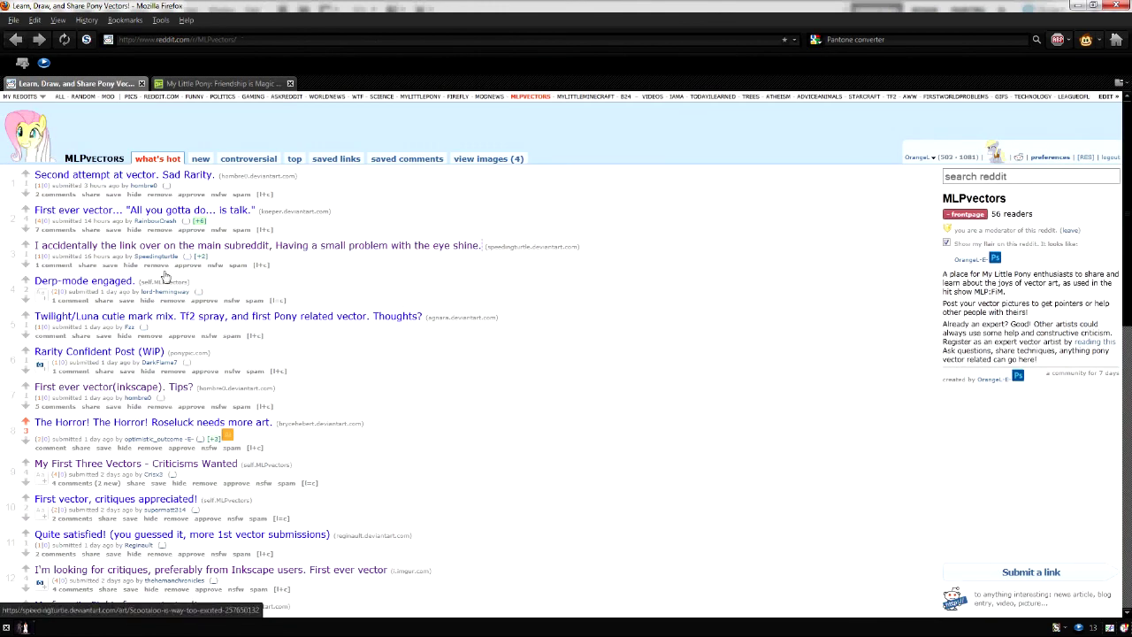
Look through the older first-vector and critique posts in the MLPvectors list
{"action": "scroll", "coordinate": [174, 363], "scroll_direction": "down", "scroll_amount": 2}
{"action": "scroll", "coordinate": [172, 359], "scroll_direction": "down", "scroll_amount": 3}
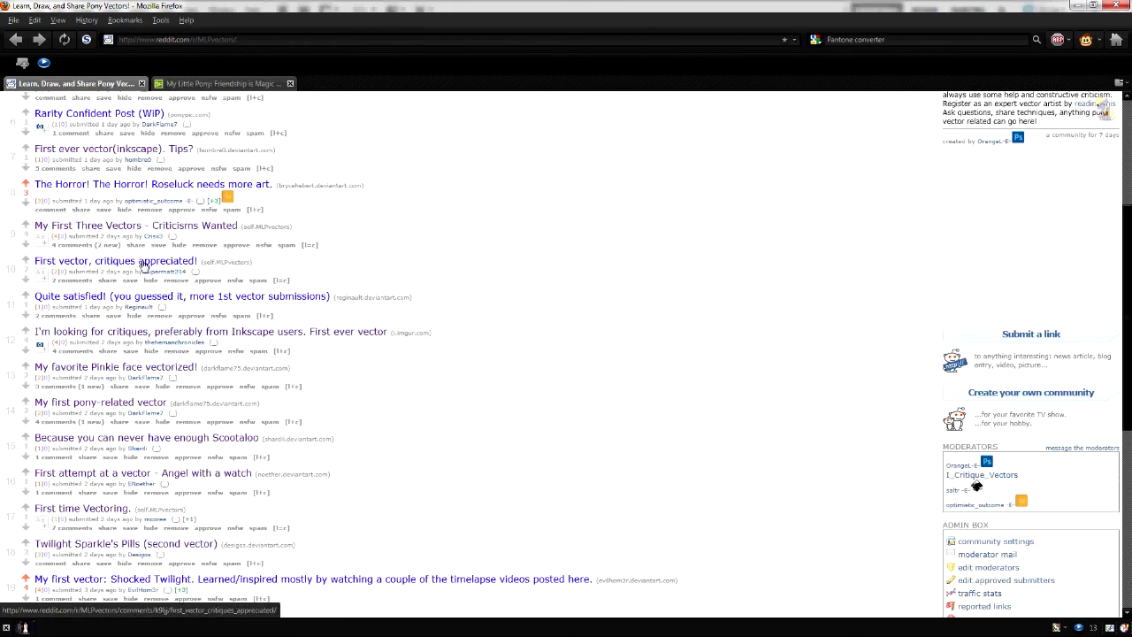
{"action": "scroll", "coordinate": [141, 265], "scroll_direction": "up", "scroll_amount": 5}
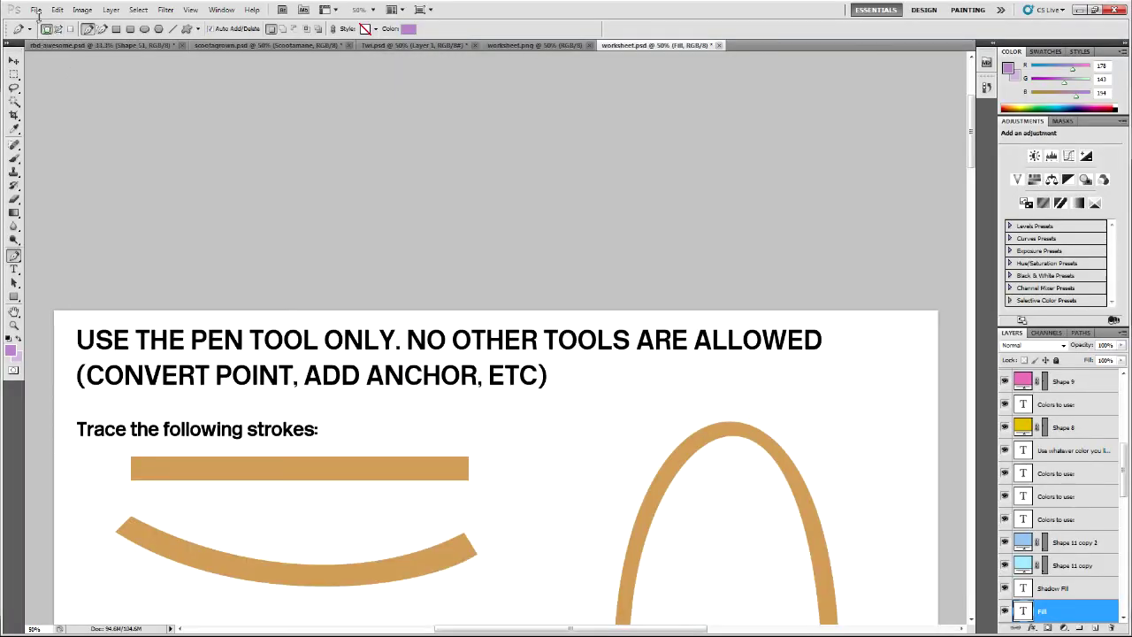
Switch back to Photoshop and open the recent file badvector.psd
{"action": "left_click", "coordinate": [36, 10]}
{"action": "mouse_move", "coordinate": [175, 89]}
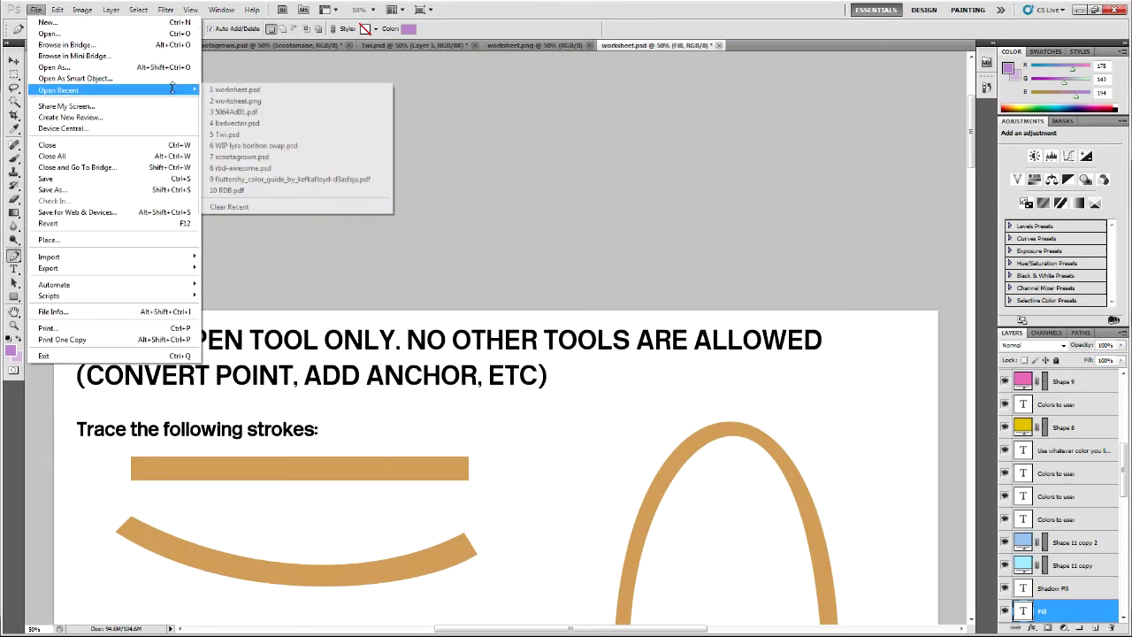
{"action": "left_click", "coordinate": [265, 123]}
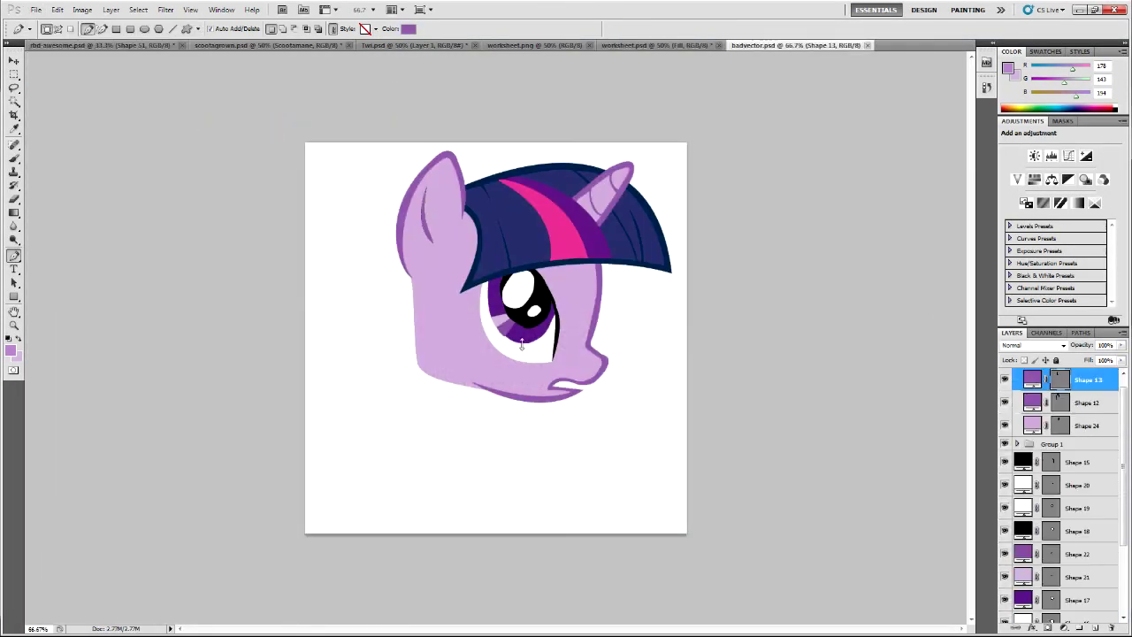